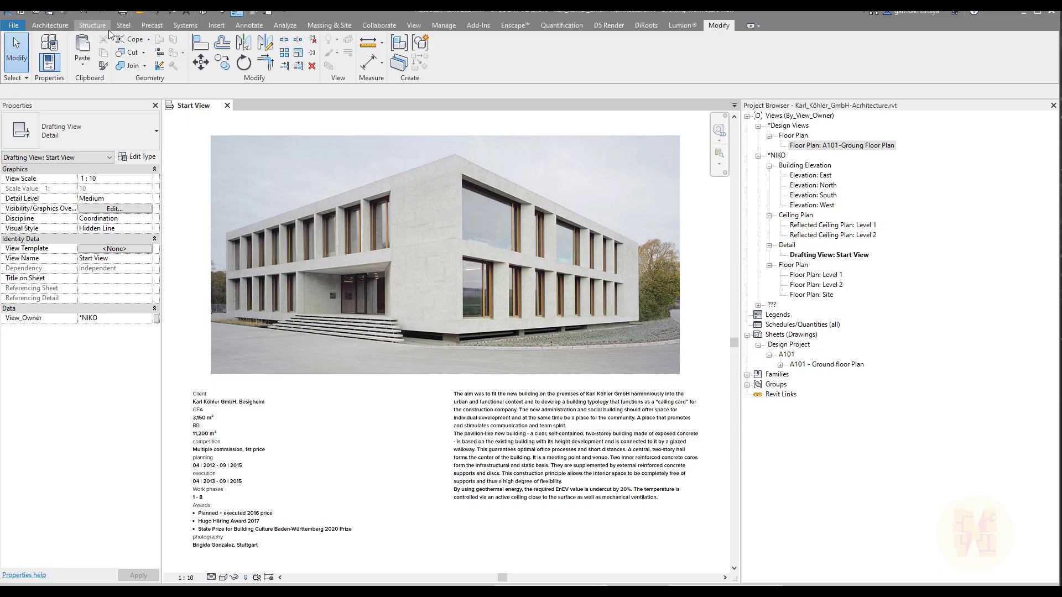
- Open the default 3D view and examine the building's exterior, roof and entrance stairs from several sides
left_click(204, 14)
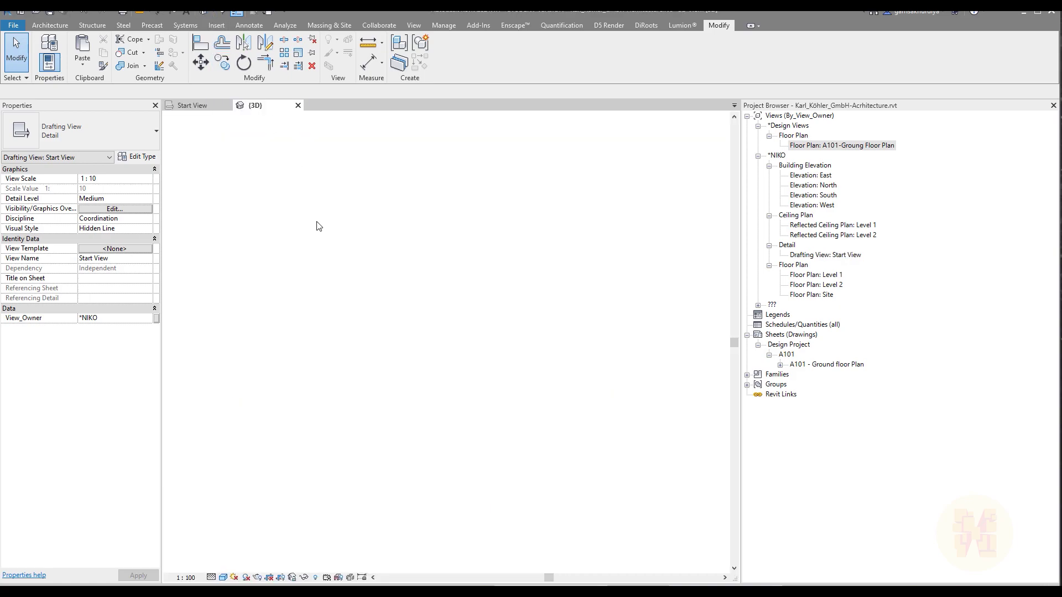
middle_click_drag(397, 326, 577, 253, "shift")
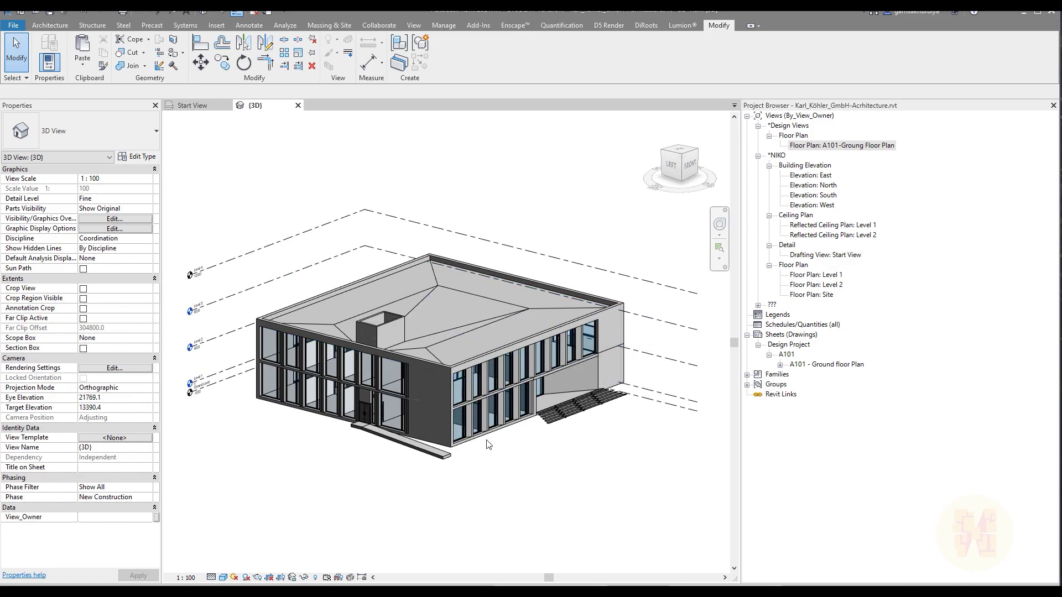
middle_click_drag(653, 419, 382, 428, "shift")
middle_click_drag(341, 466, 646, 441, "shift")
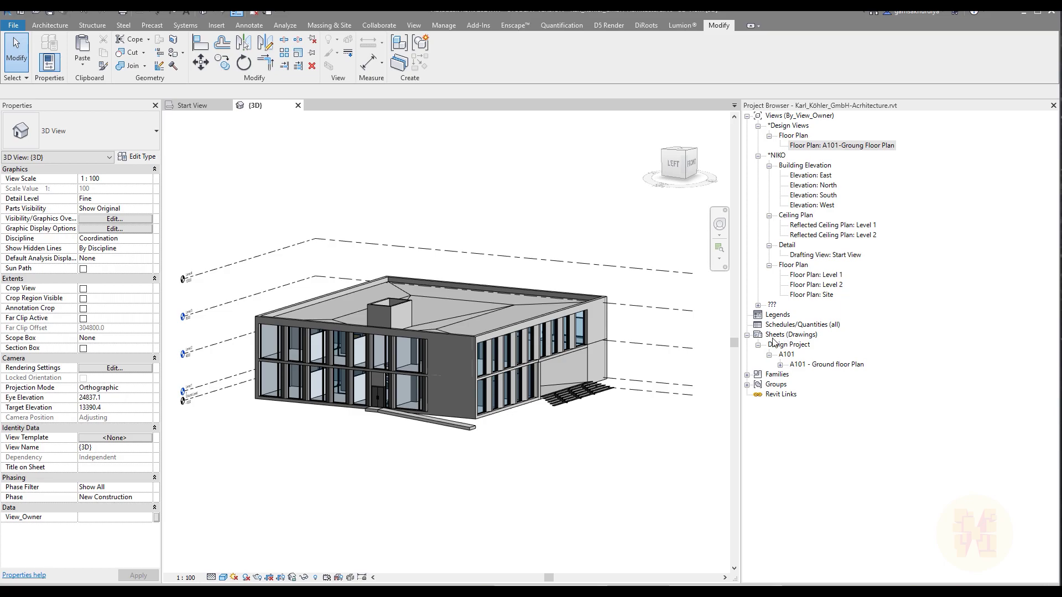
middle_click_drag(618, 355, 551, 448, "shift")
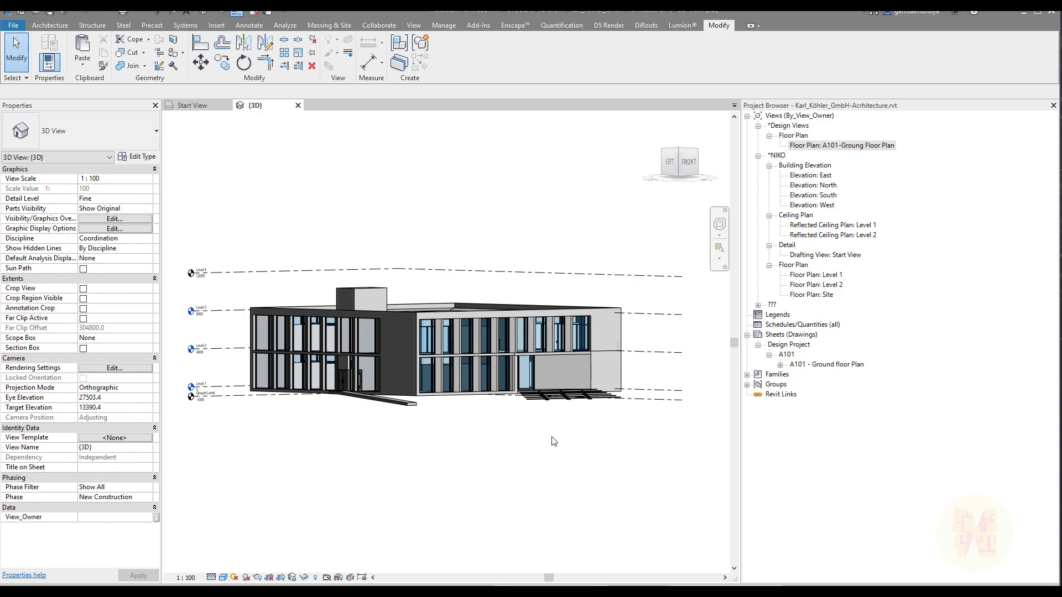
middle_click_drag(554, 416, 467, 429, "shift")
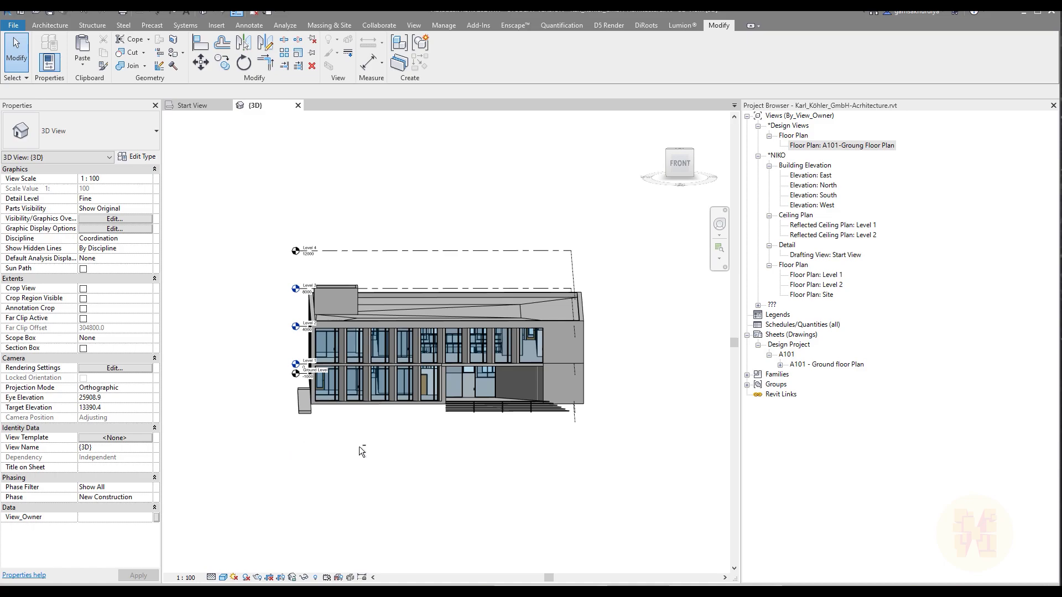
middle_click_drag(315, 440, 438, 471, "shift")
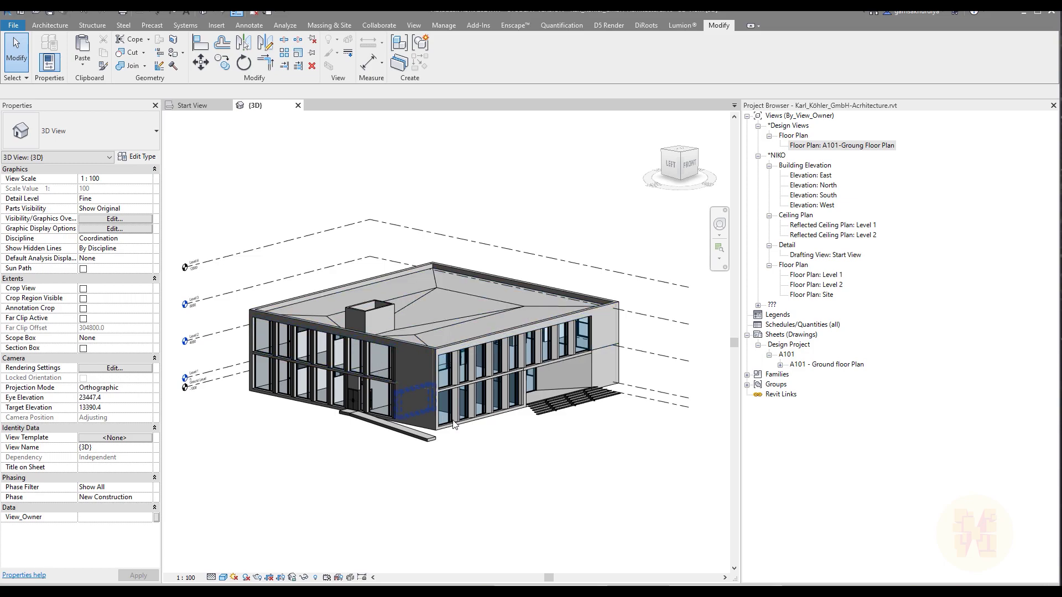
middle_click_drag(572, 429, 480, 434, "shift")
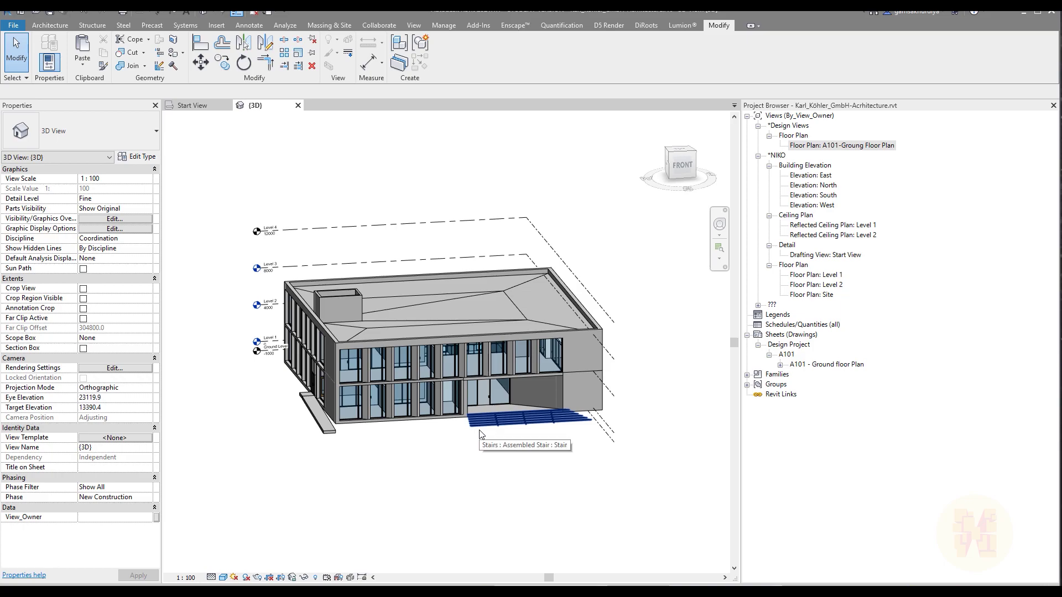
- Create a new sheet with the A1 metric titleblock
left_click(788, 335)
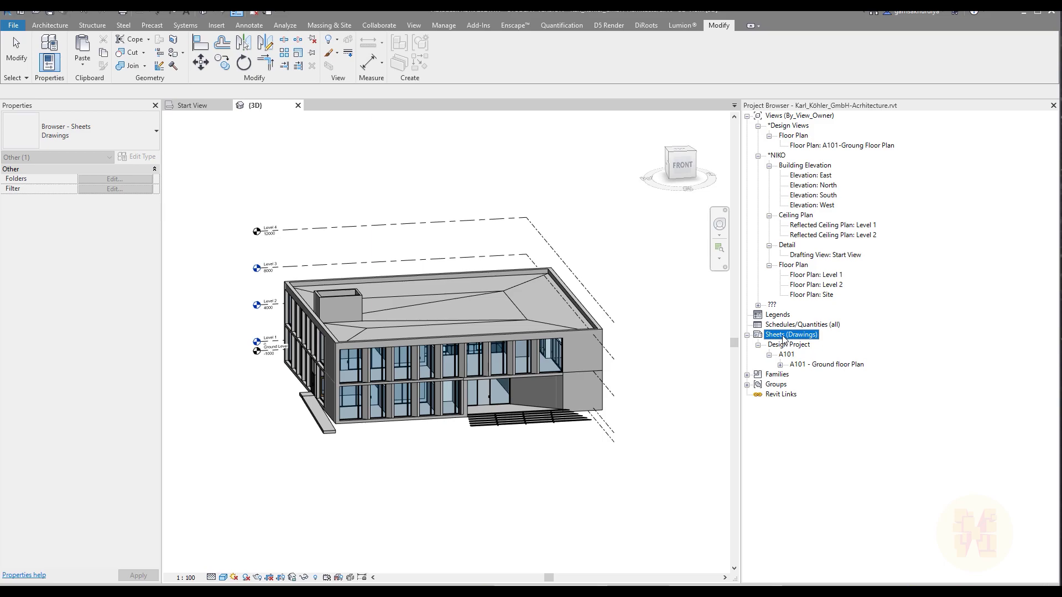
right_click(784, 339)
left_click(807, 344)
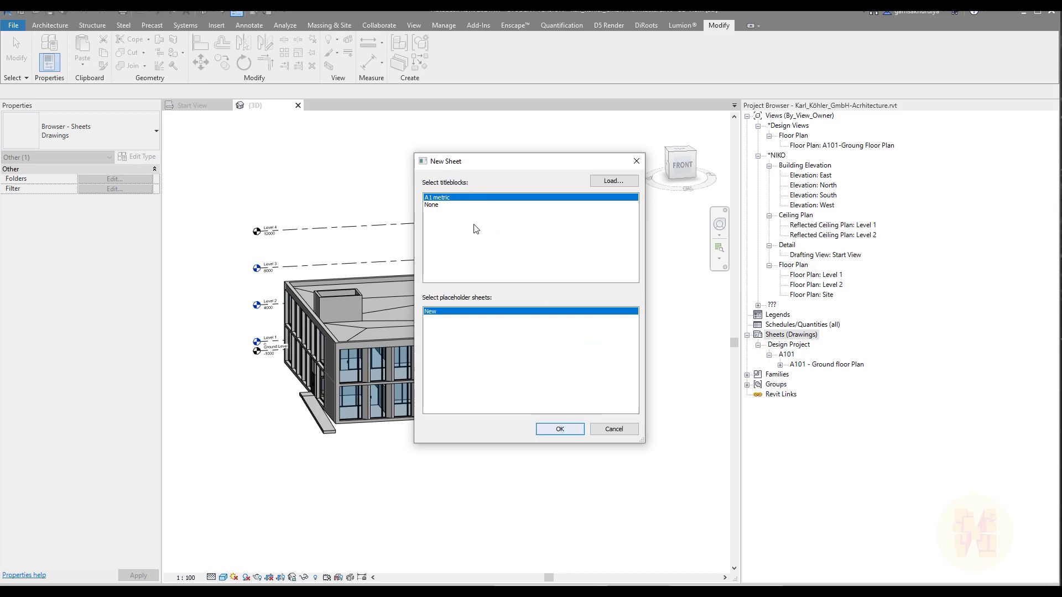
left_click(560, 430)
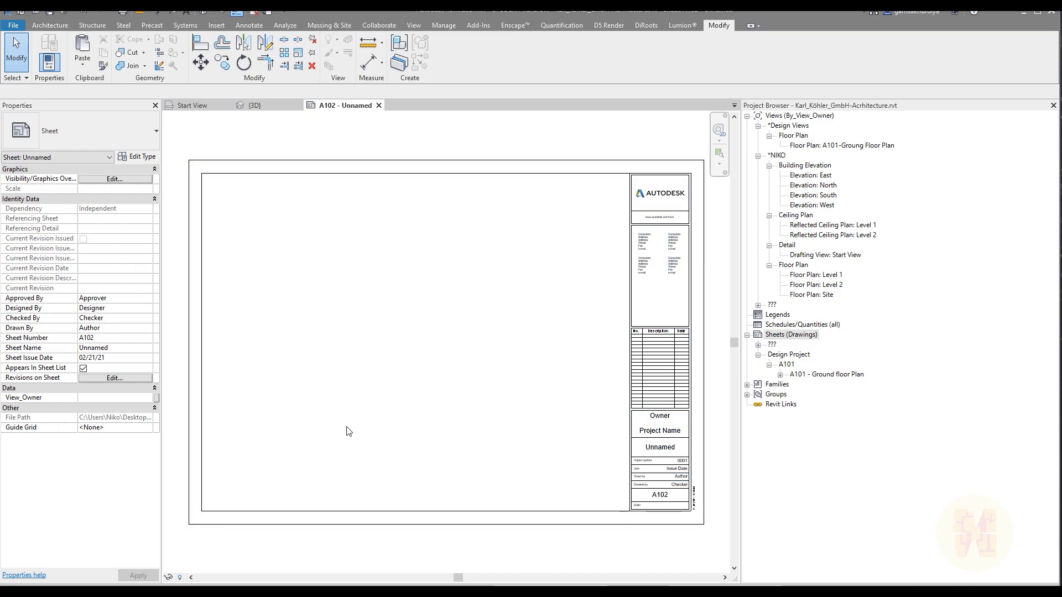
middle_click_drag(570, 377, 581, 358)
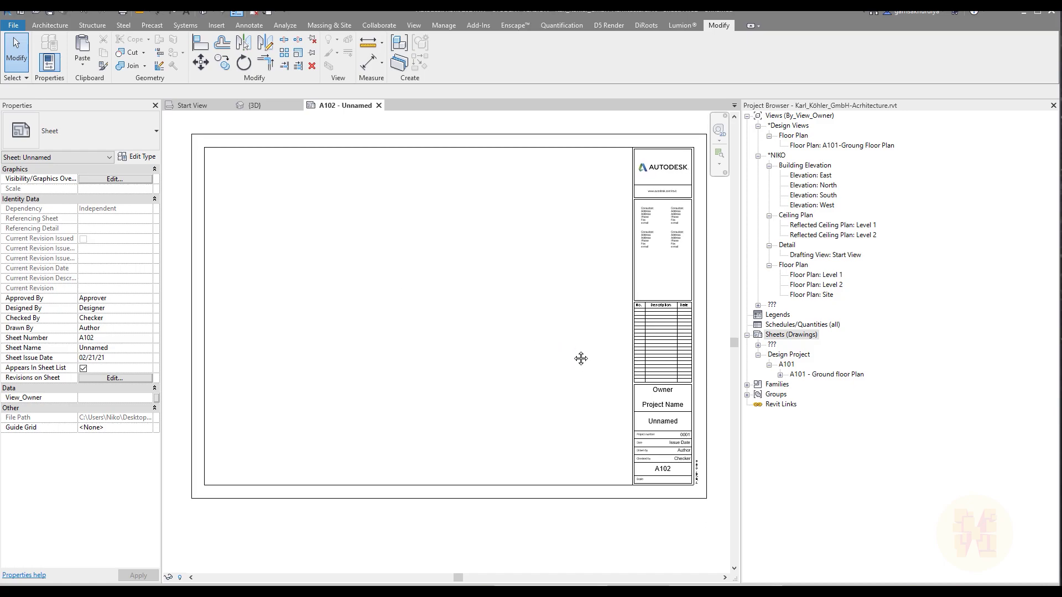
- Find the new sheet A102 in the ??? group and set its View_Owner to Design Project
left_click(758, 345)
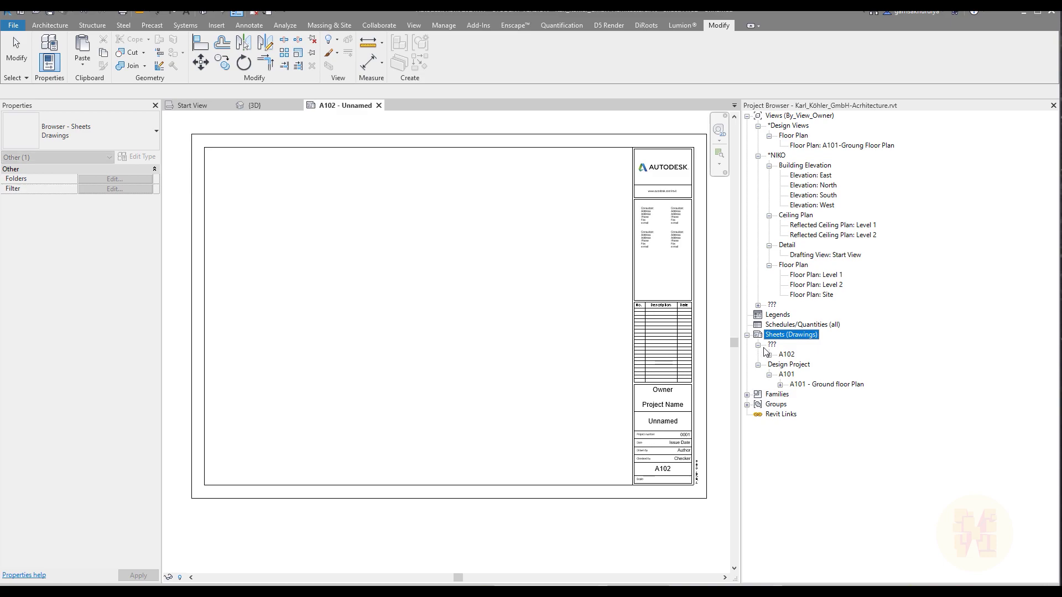
left_click(769, 355)
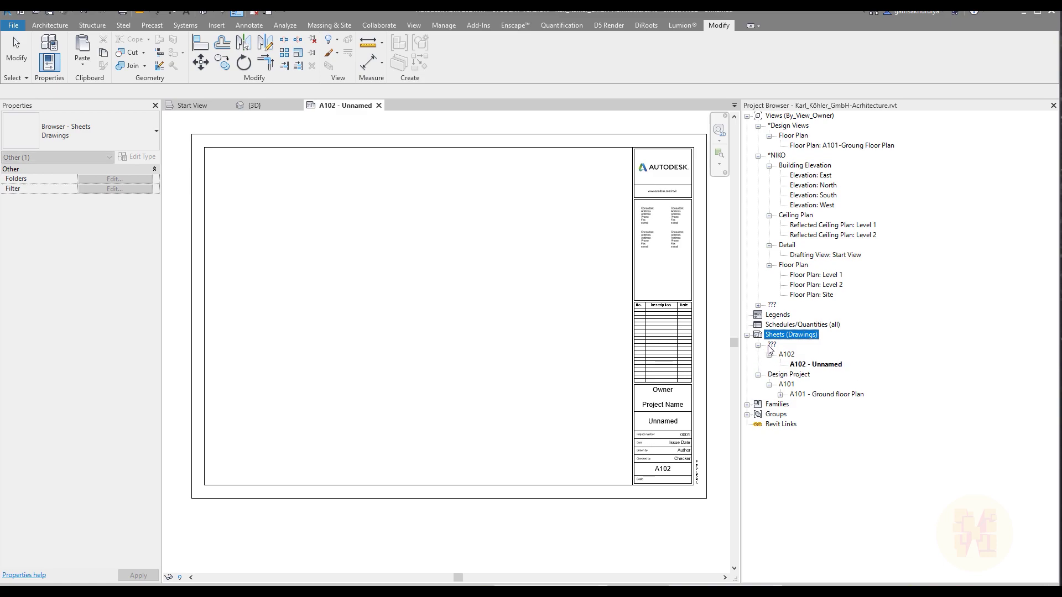
left_click(772, 346)
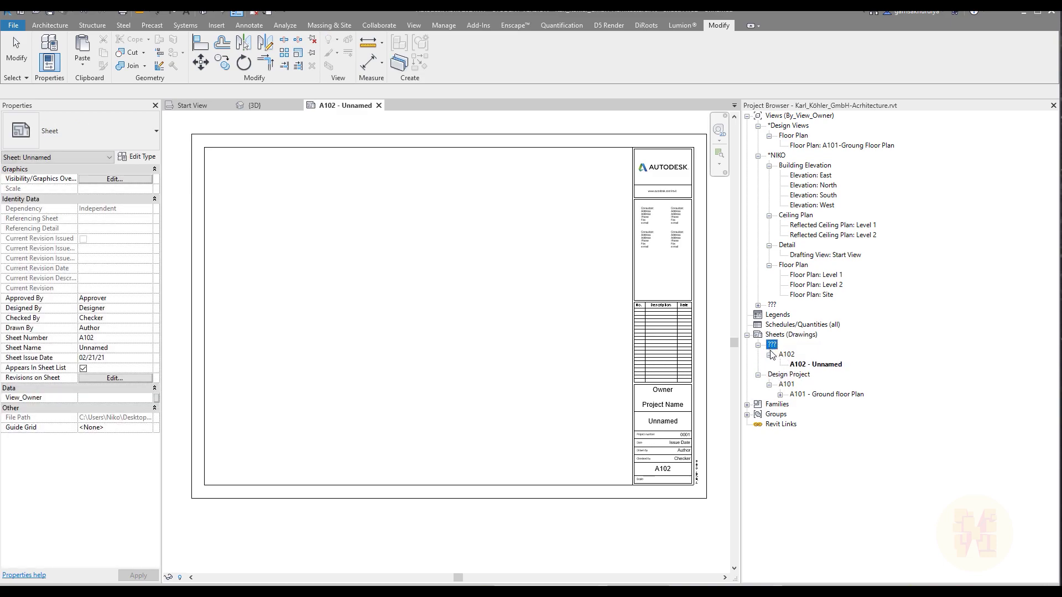
left_click(90, 398)
left_click(148, 398)
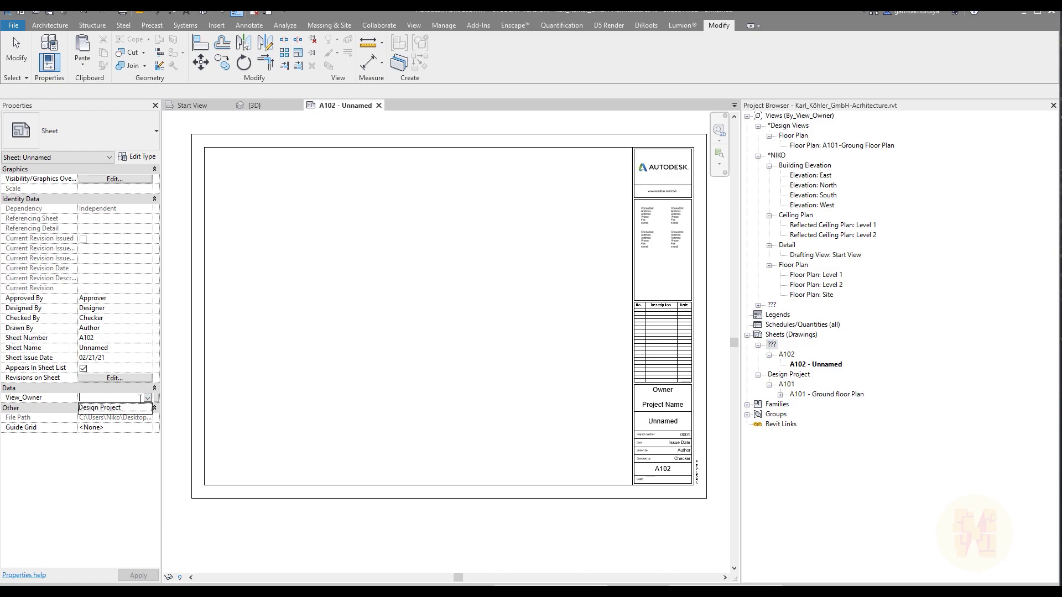
left_click(110, 409)
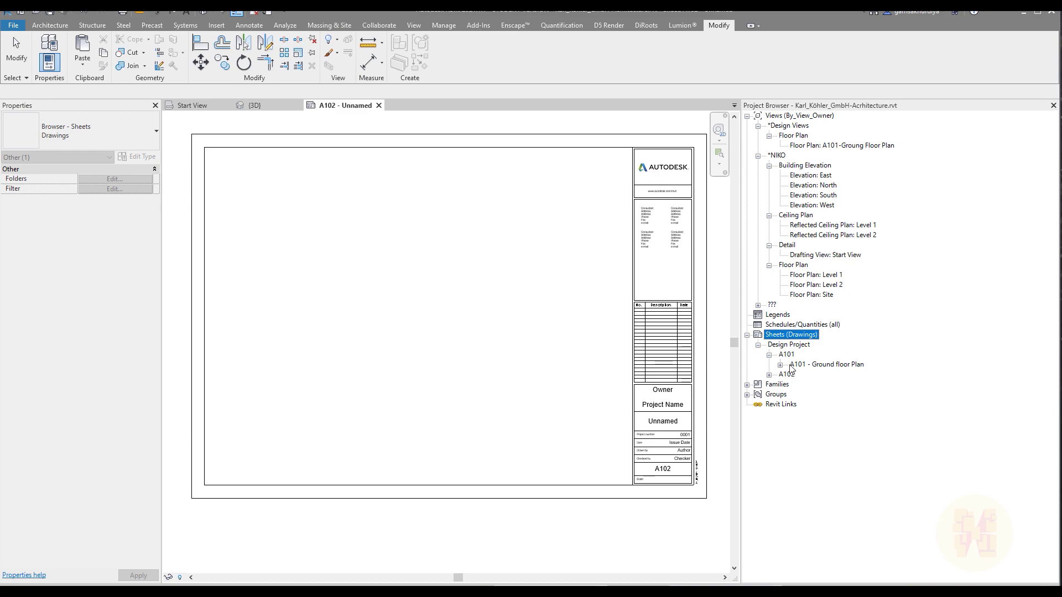
- Collapse A101 and expand A102 under Design Project in the Project Browser, selecting the unnamed sheet
left_click(769, 355)
left_click(769, 364)
left_click(769, 365)
left_click(784, 365)
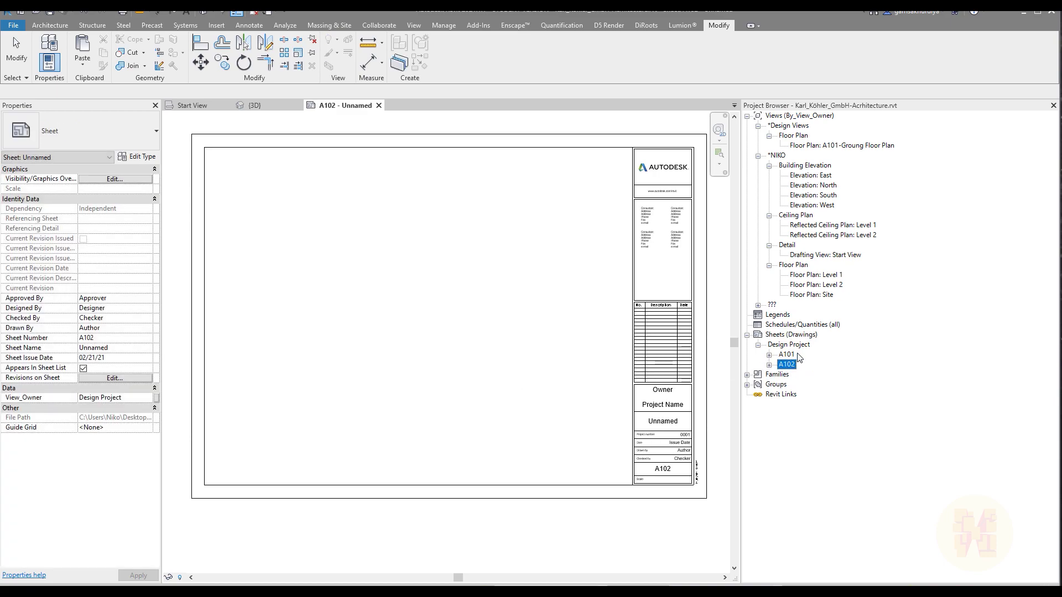
left_click(769, 365)
left_click(823, 375)
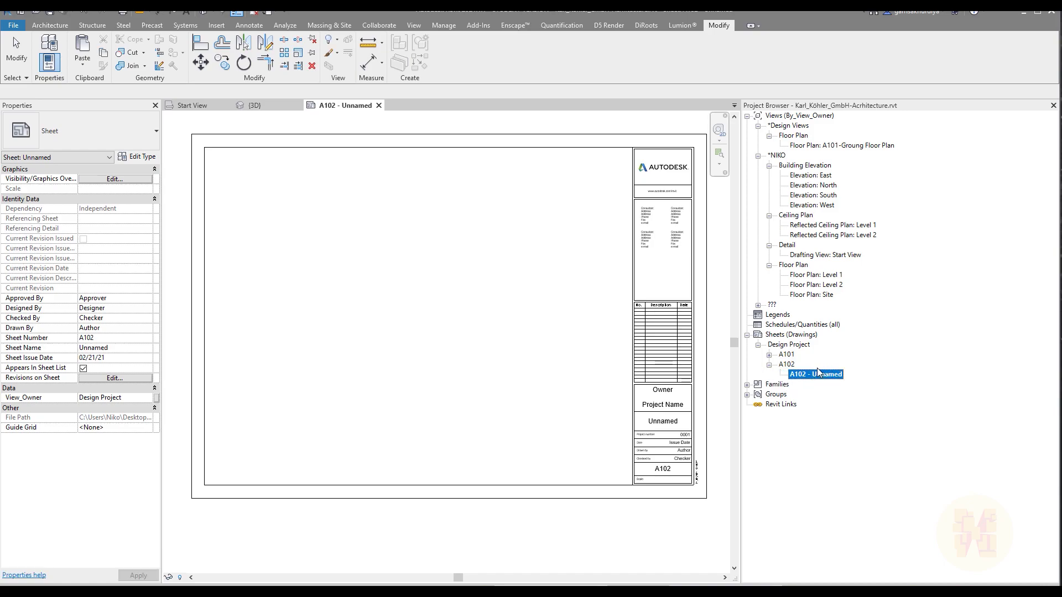
- Set the Sheet Name of sheet A102 to 3D-view_1
left_click(253, 431)
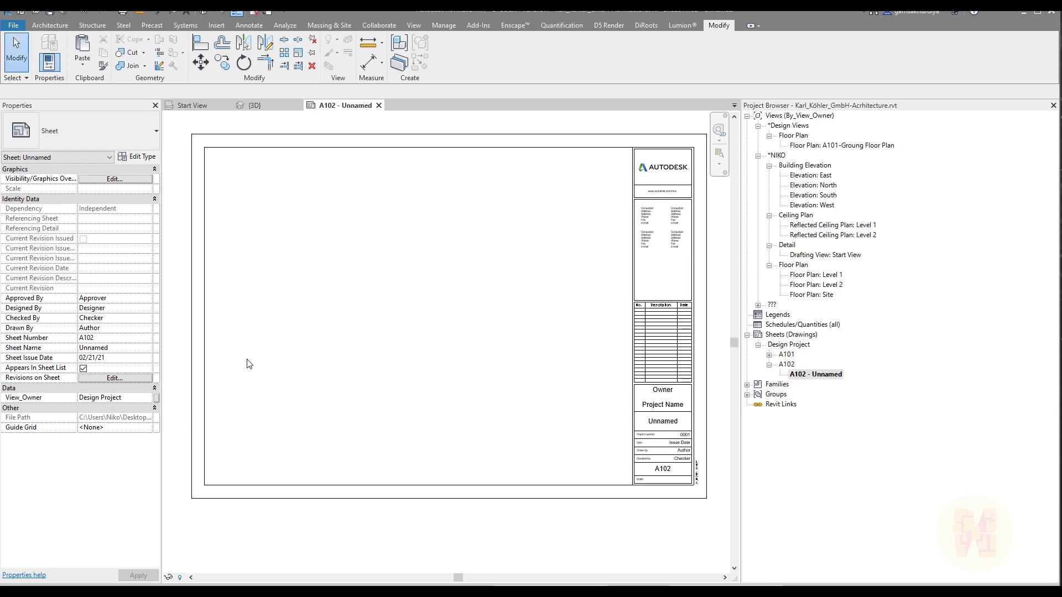
middle_click_drag(259, 358, 268, 363)
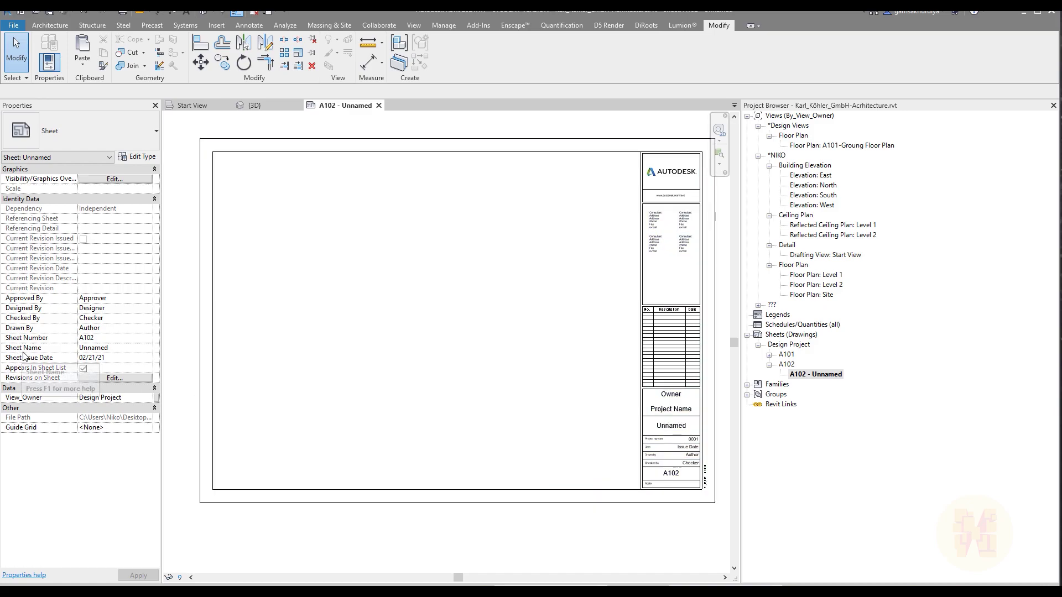
left_click(112, 349)
key("BackSpace")
key("BackSpace")
key("BackSpace")
key("BackSpace")
key("BackSpace")
key("BackSpace")
key("BackSpace")
type("3D-vie")
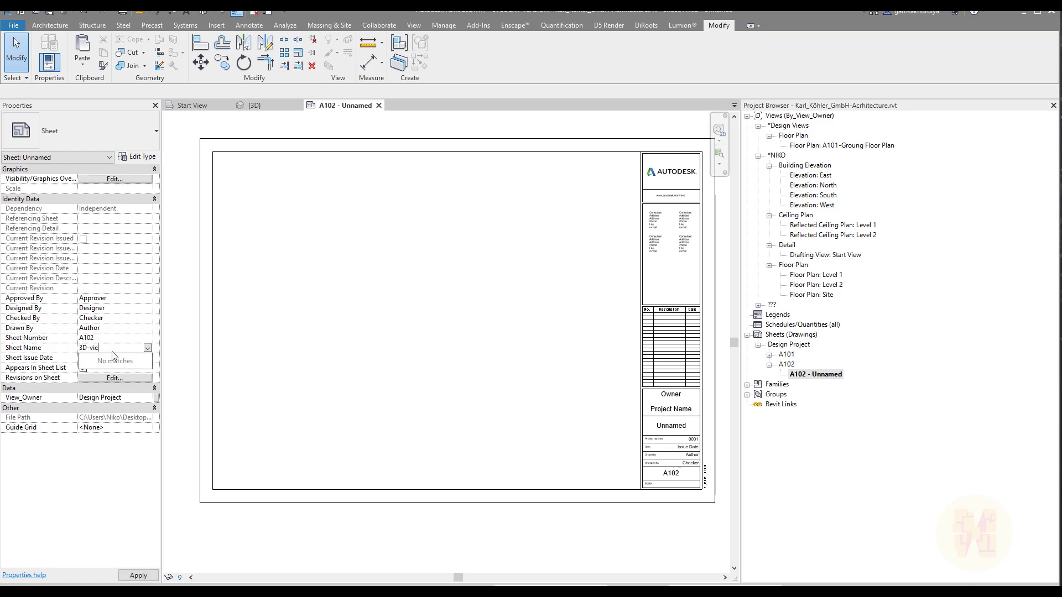
type("w_1")
key("Return")
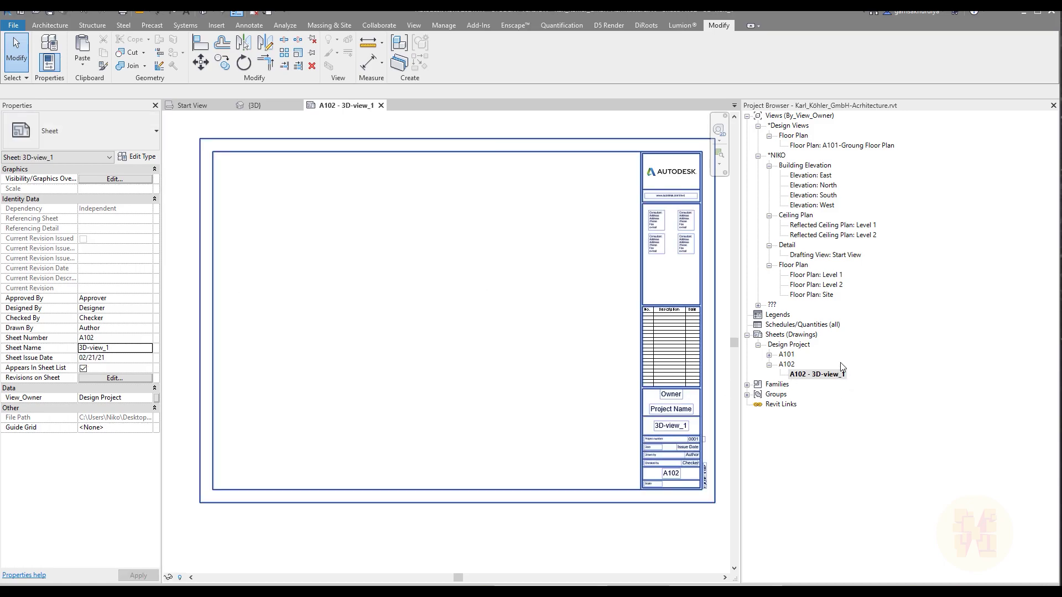
middle_click_drag(473, 359, 460, 369)
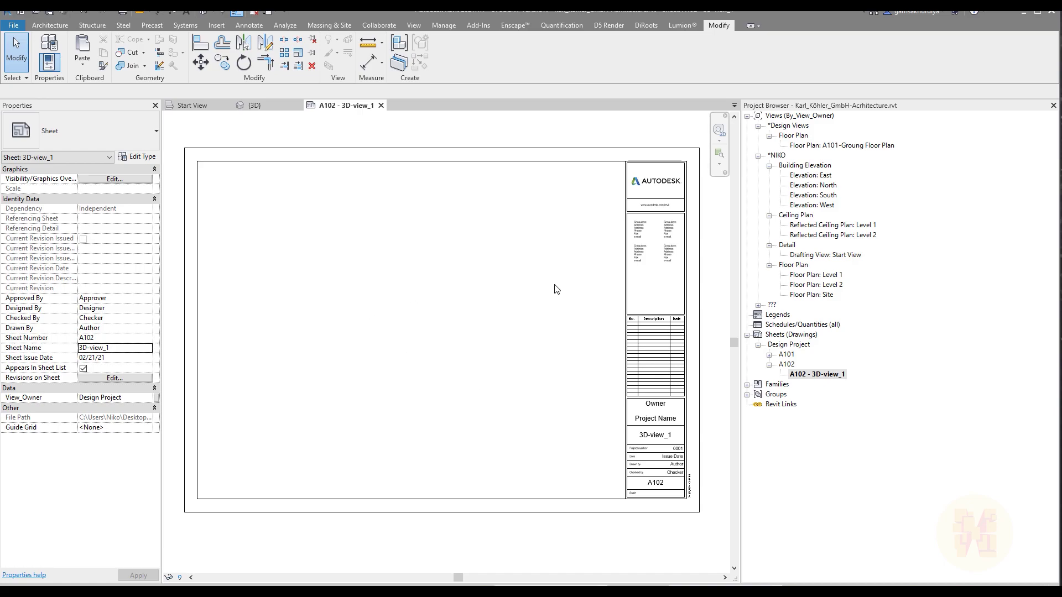
- Expand the ??? view group and open the 3D view {3D} Copy 1
left_click(758, 305)
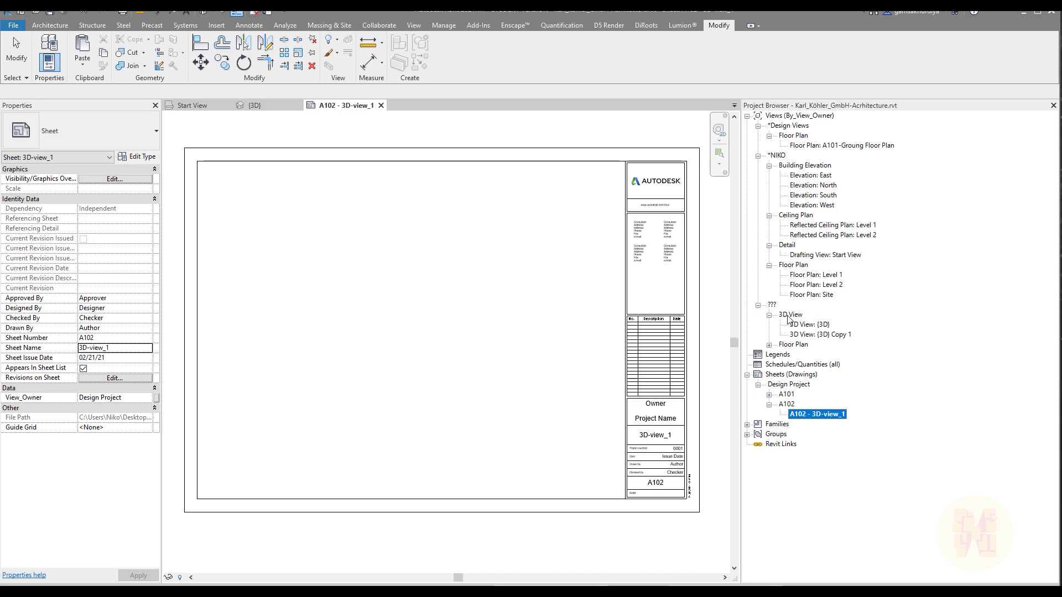
left_click(805, 325)
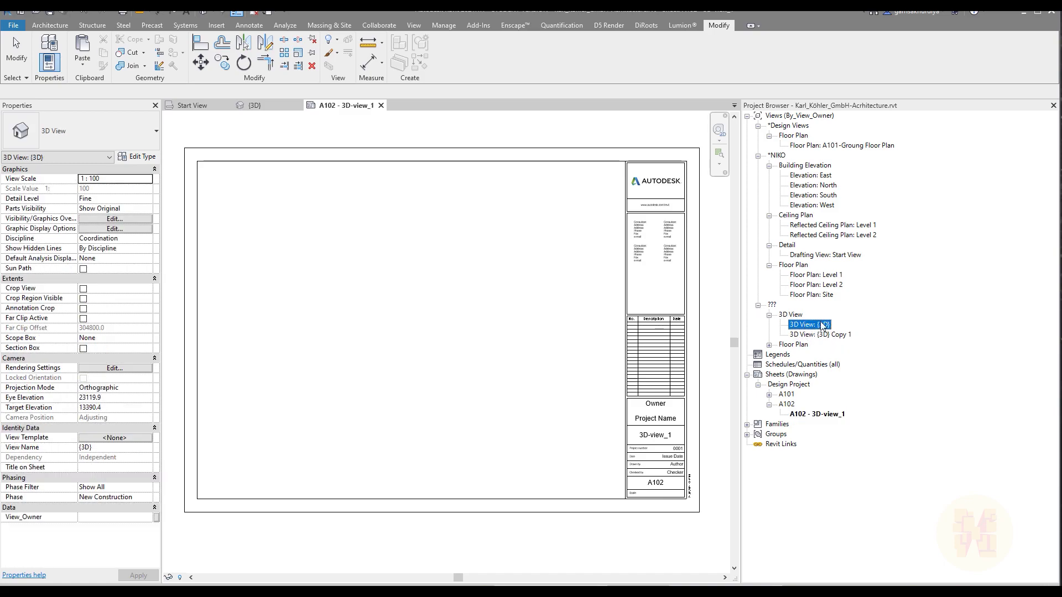
double_click(836, 335)
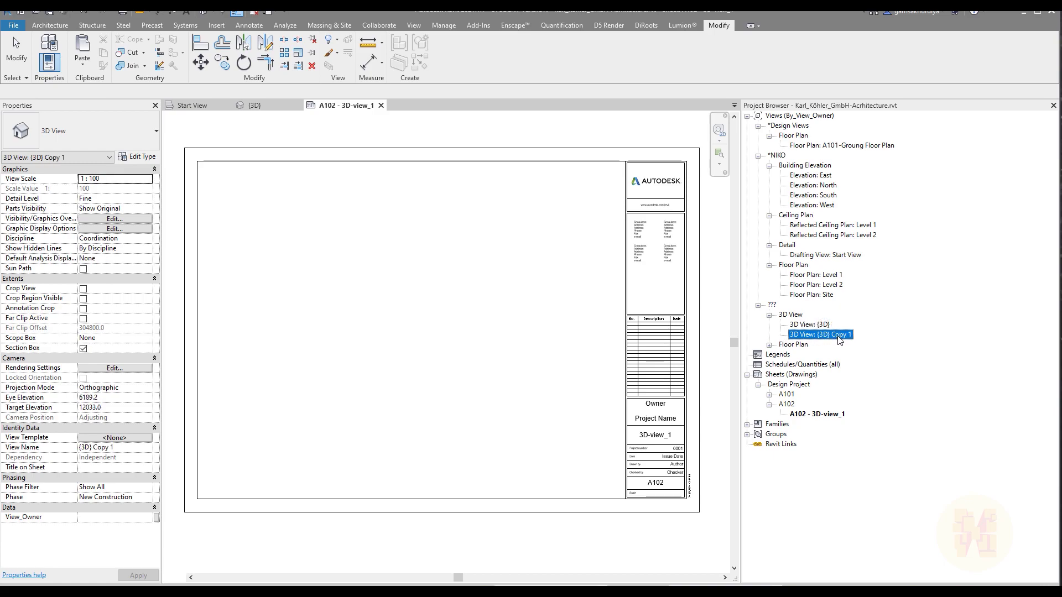
- Lower the top face of the section box in {3D} Copy 1 to cut the building open at the ground floor
middle_click_drag(549, 450, 310, 335, "shift")
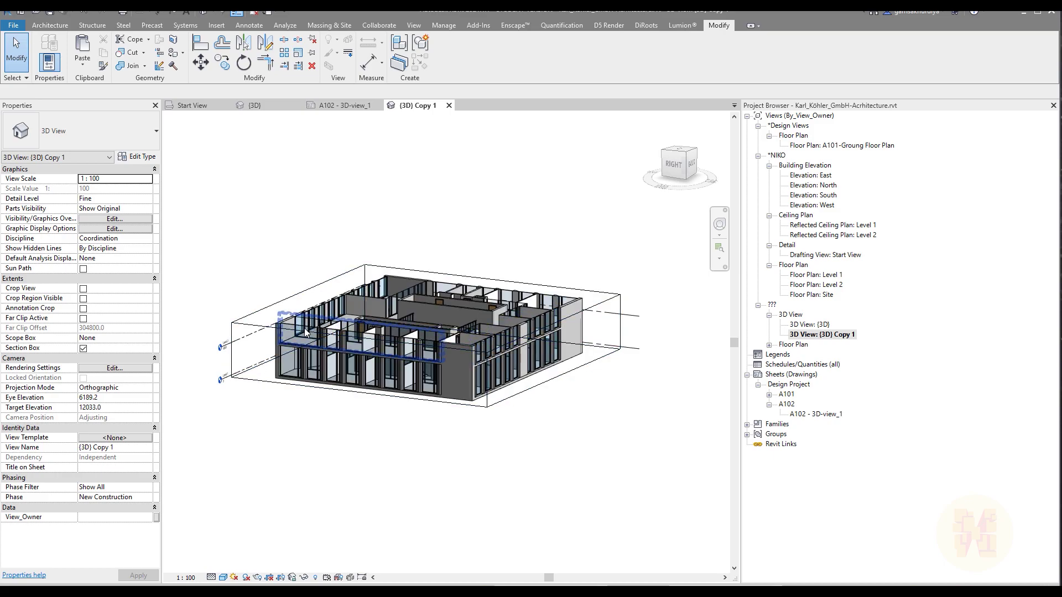
left_click(432, 308)
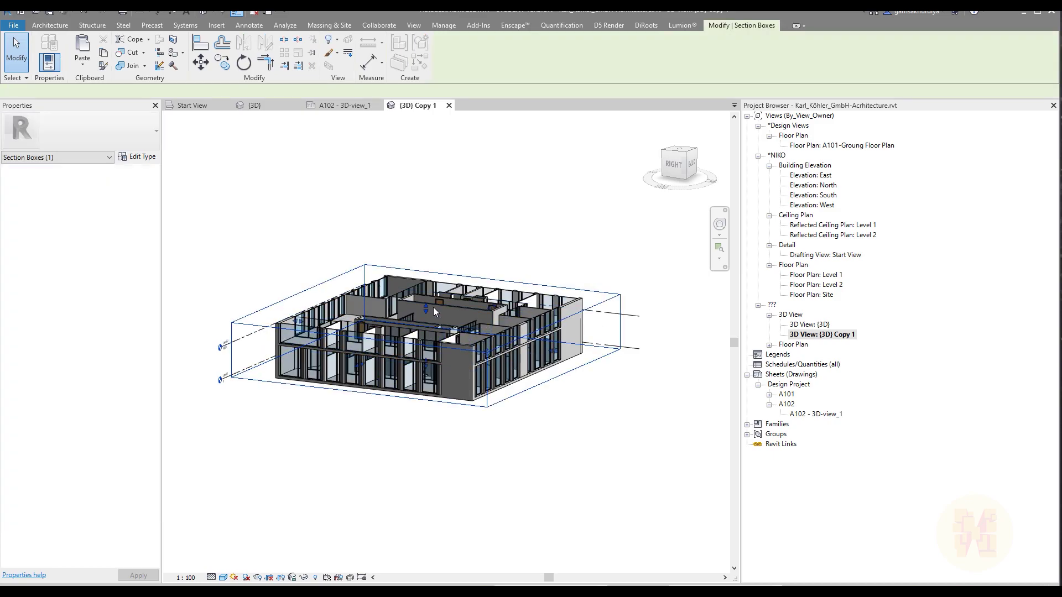
middle_click_drag(427, 309, 411, 368, "shift")
mouse_move(429, 369)
left_mouse_down()
mouse_move(434, 443)
mouse_move(437, 386)
left_mouse_up()
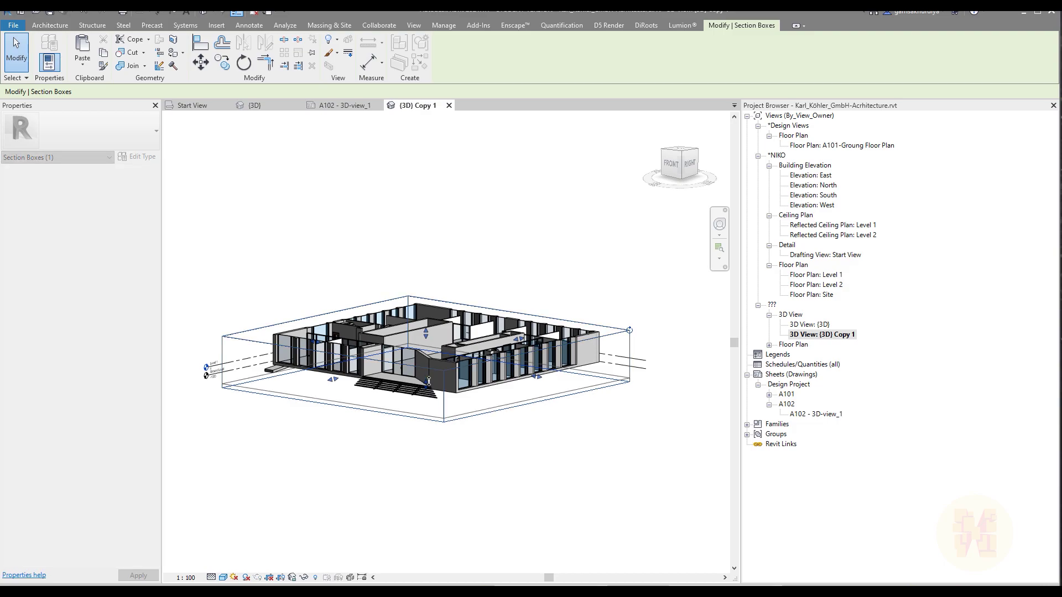
mouse_move(489, 457)
middle_mouse_down("shift")
mouse_move(571, 431)
mouse_move(474, 457)
mouse_move(481, 477)
mouse_move(489, 470)
middle_mouse_up("shift")
- Rename the 3D view {3D} Copy 1 as 3D-View-Floor 1
right_click(822, 335)
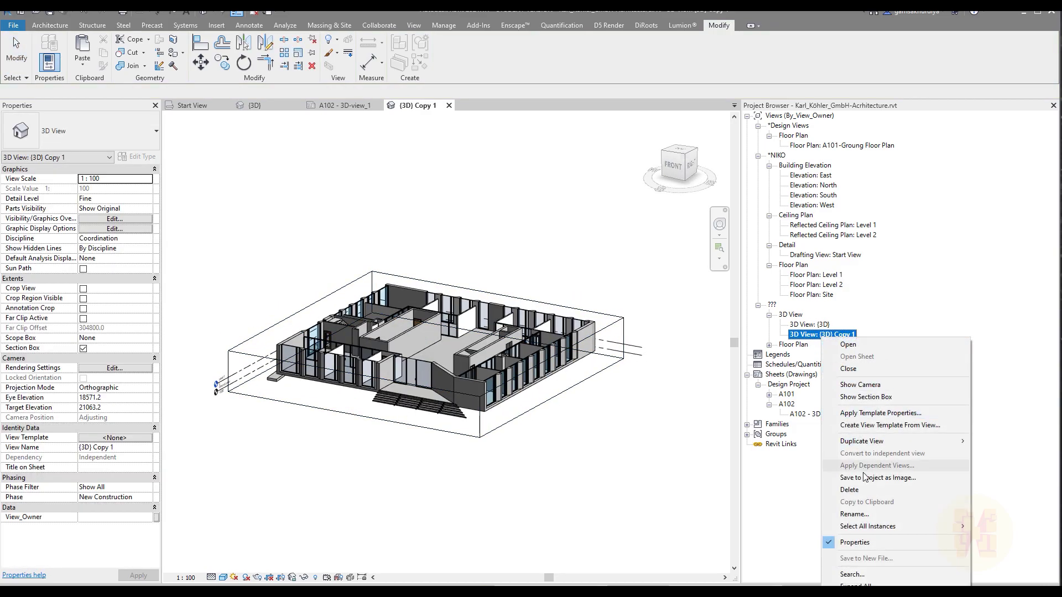
left_click(872, 515)
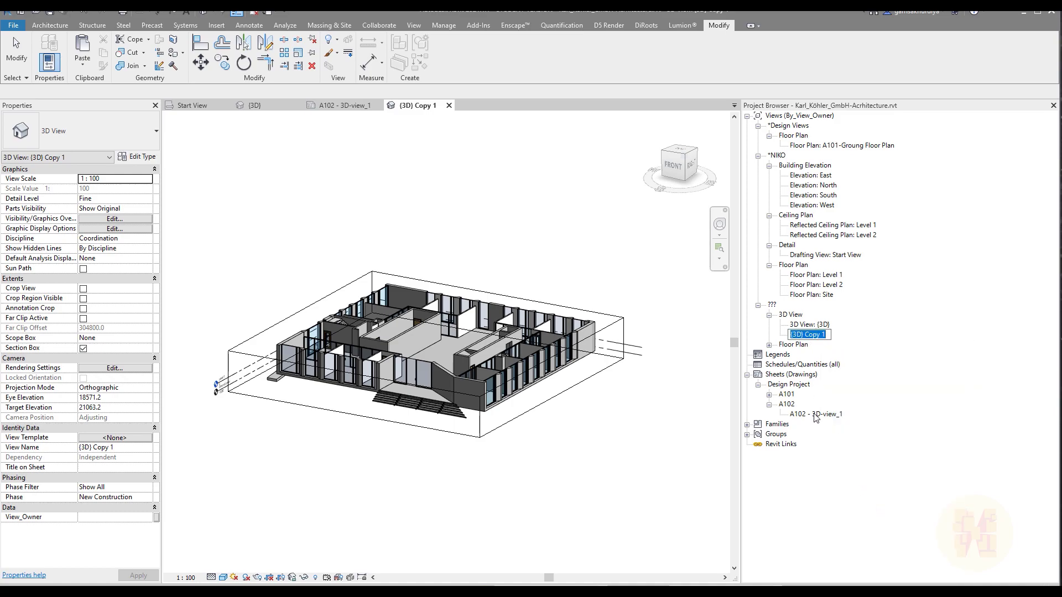
type("3D-View-Floor")
key("Return")
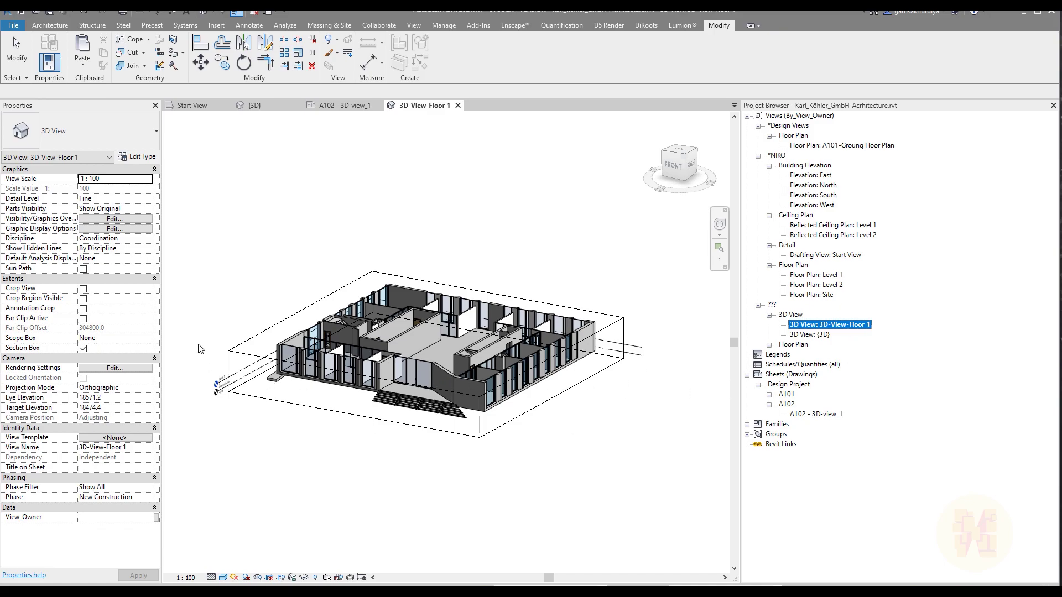
- Duplicate the 3D view 3D-View-Floor 1 with detailing and rename the copy as 3D-View-Floor 2
right_click(808, 321)
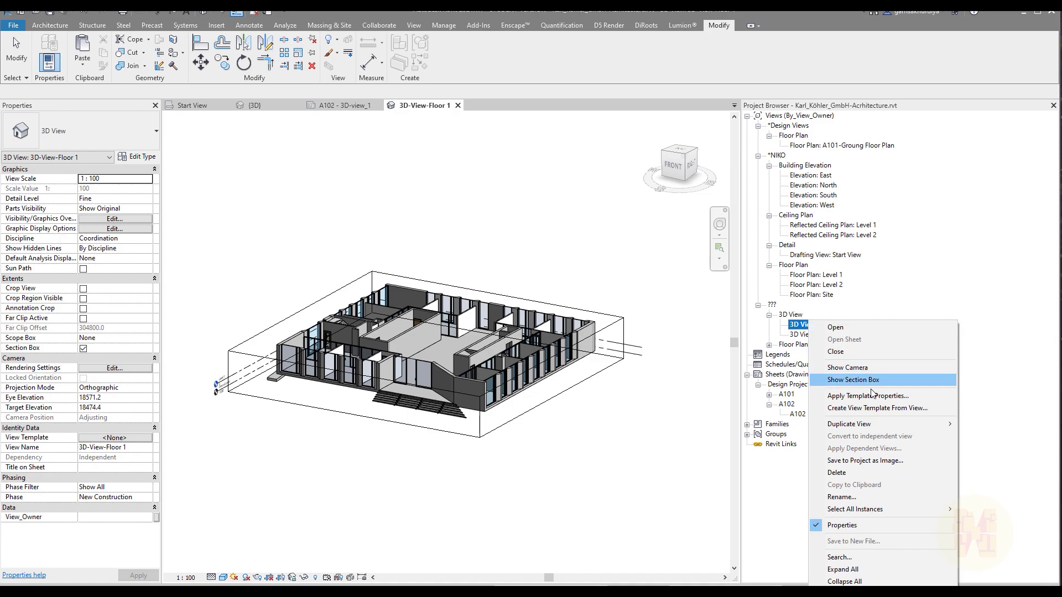
mouse_move(913, 424)
left_click(993, 437)
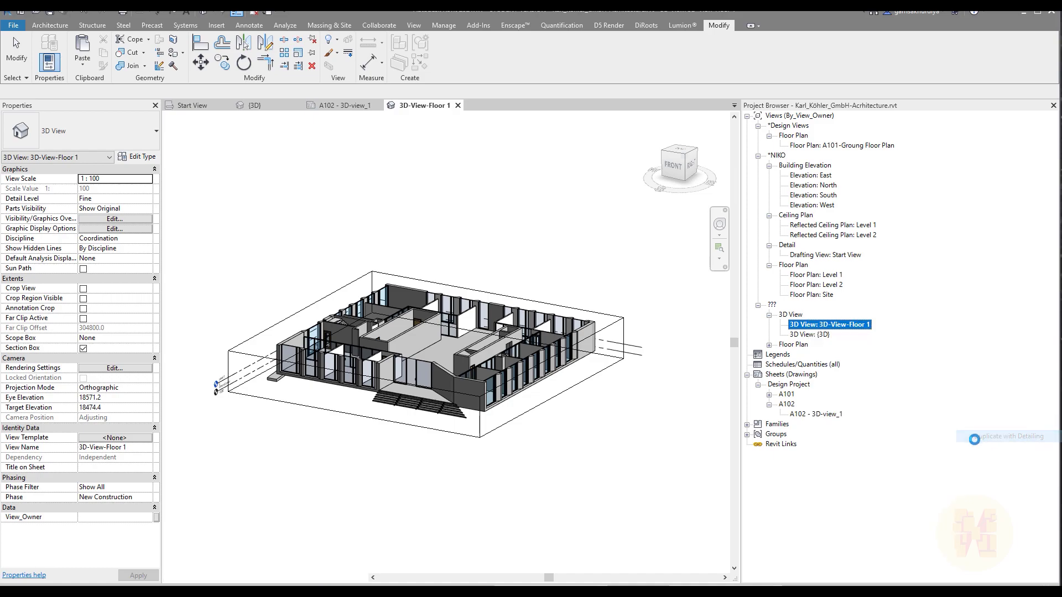
right_click(880, 335)
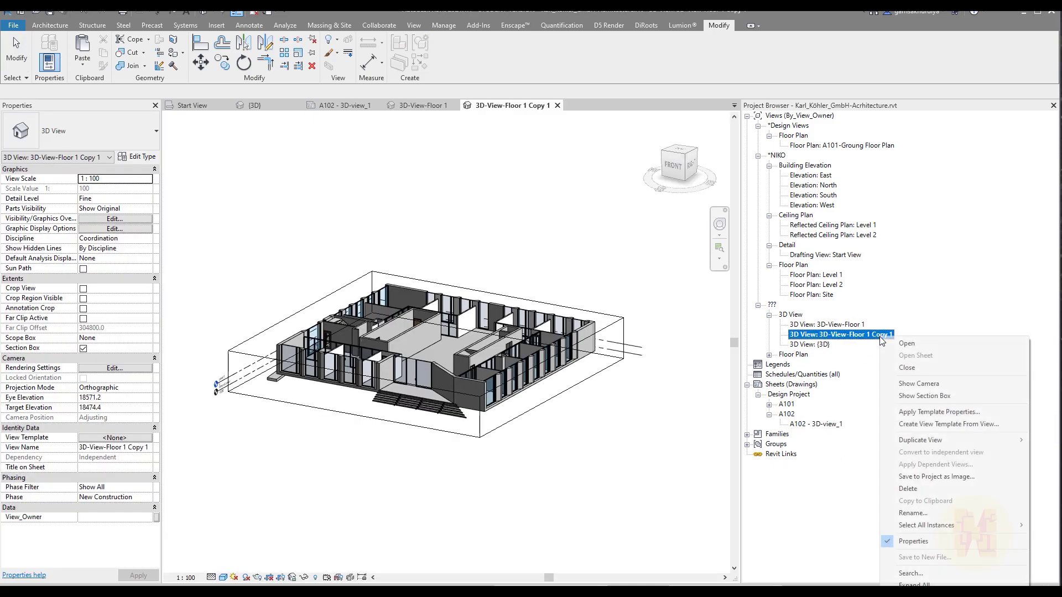
left_click(910, 513)
key("End")
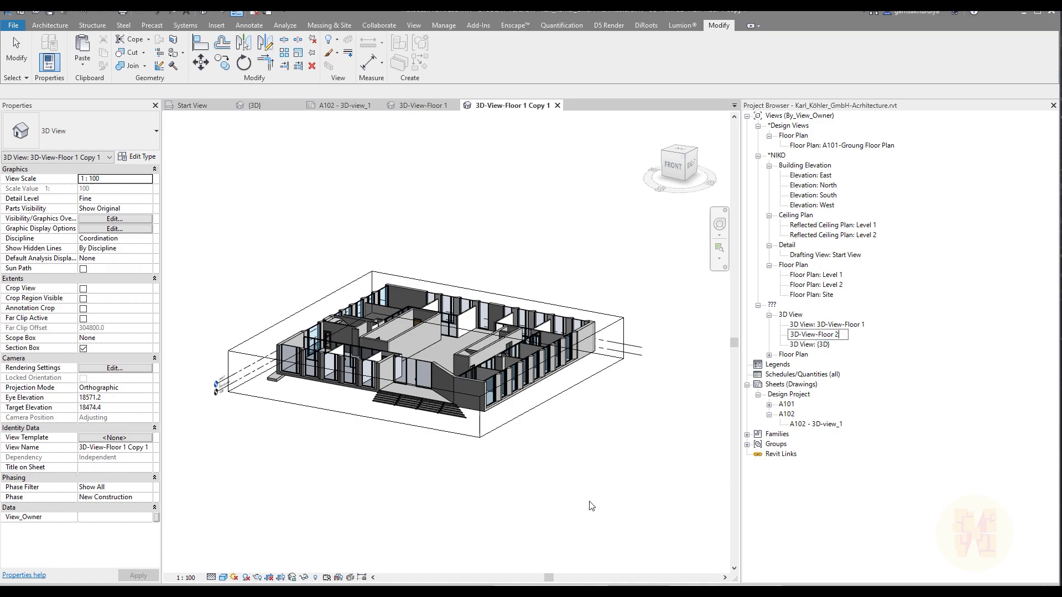
key("Return")
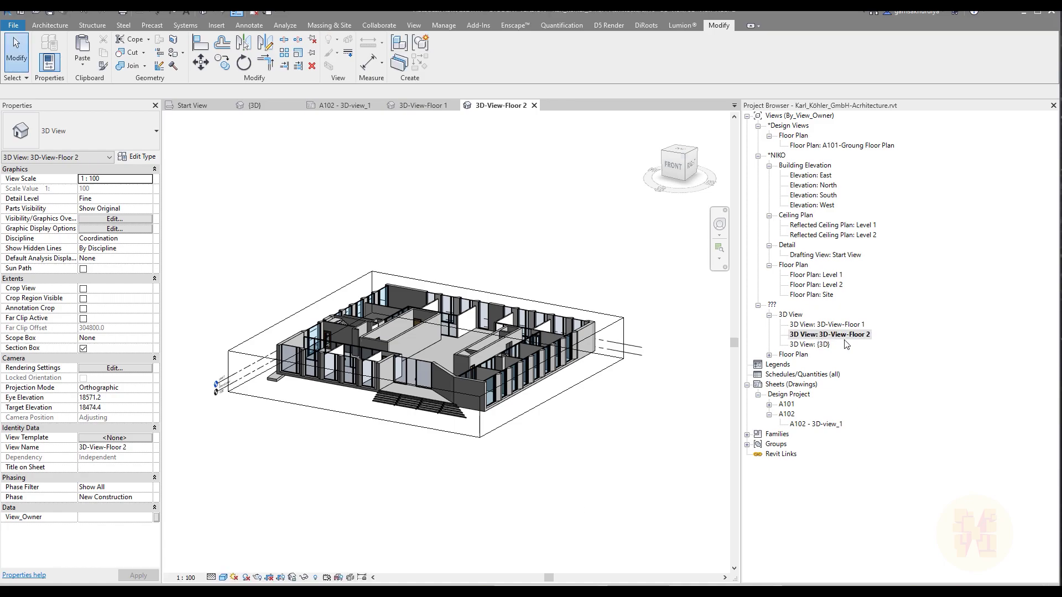
- Raise the top face of the section box in 3D-View-Floor 2 to cut the building open at the upper floor
left_click(523, 414)
left_click_drag(427, 337, 432, 294)
left_click_drag(426, 312, 426, 306)
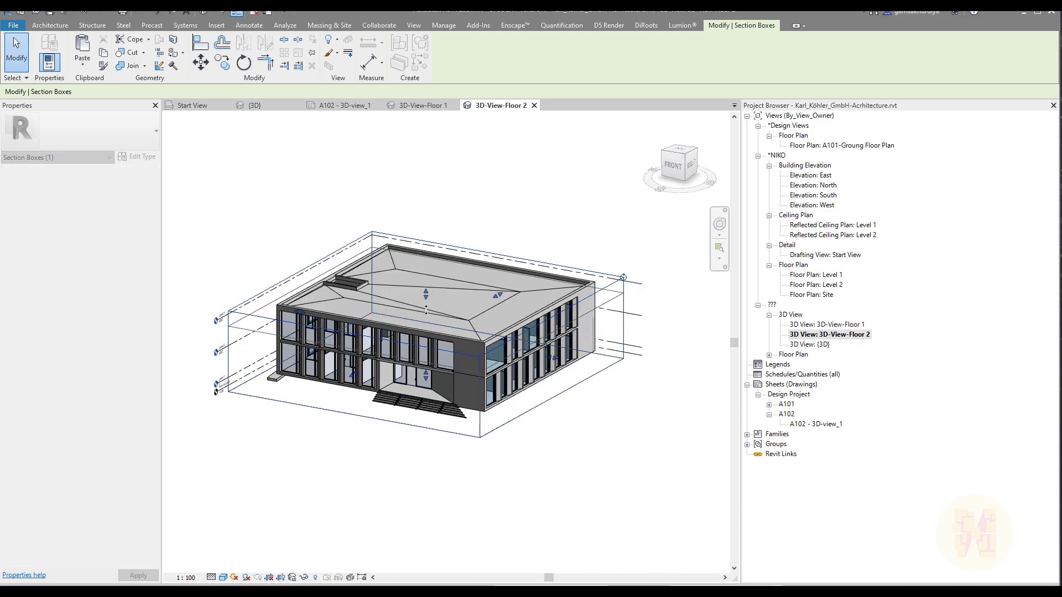
key("Escape")
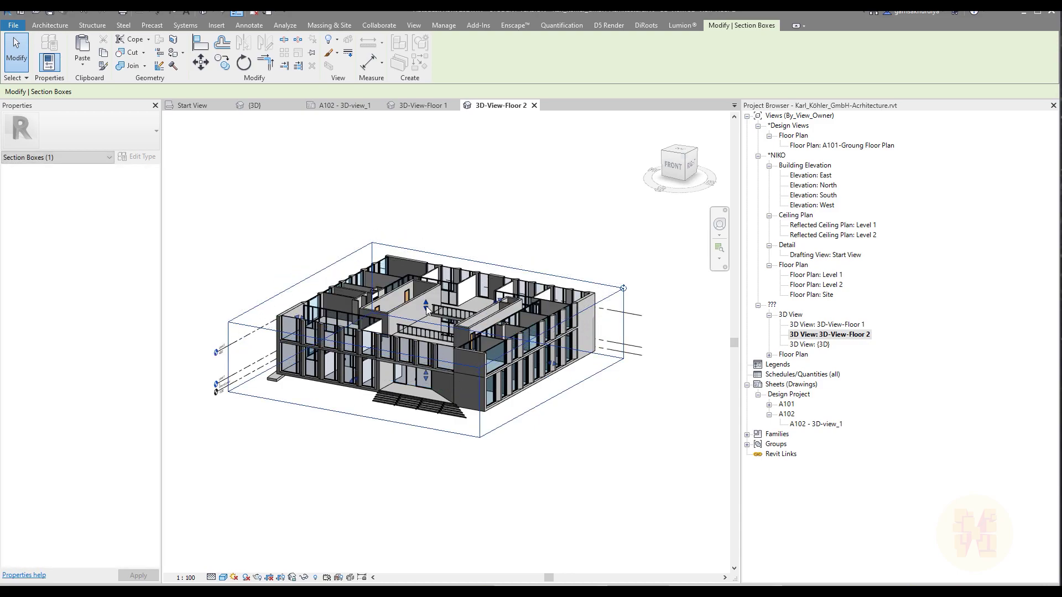
- Hide the section box element in 3D-View-Floor 2
middle_click_drag(655, 373, 553, 421, "shift")
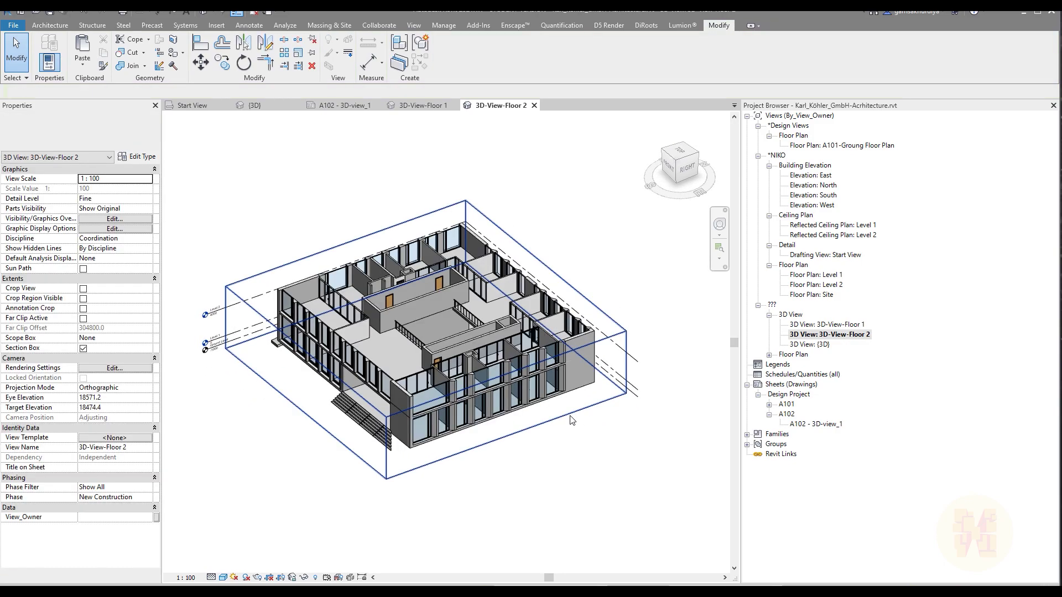
left_click(528, 435)
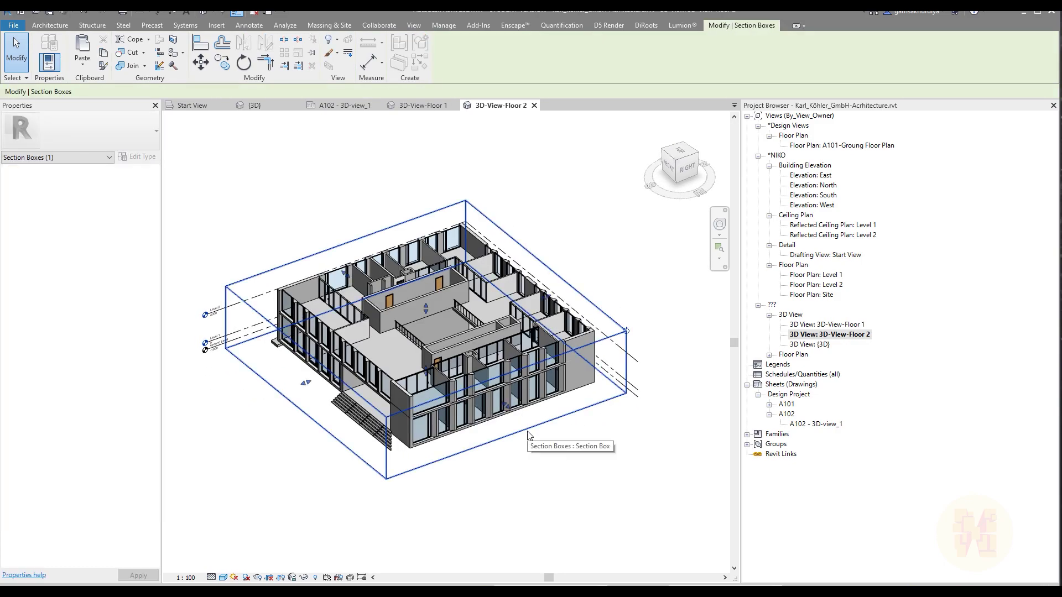
right_click(528, 435)
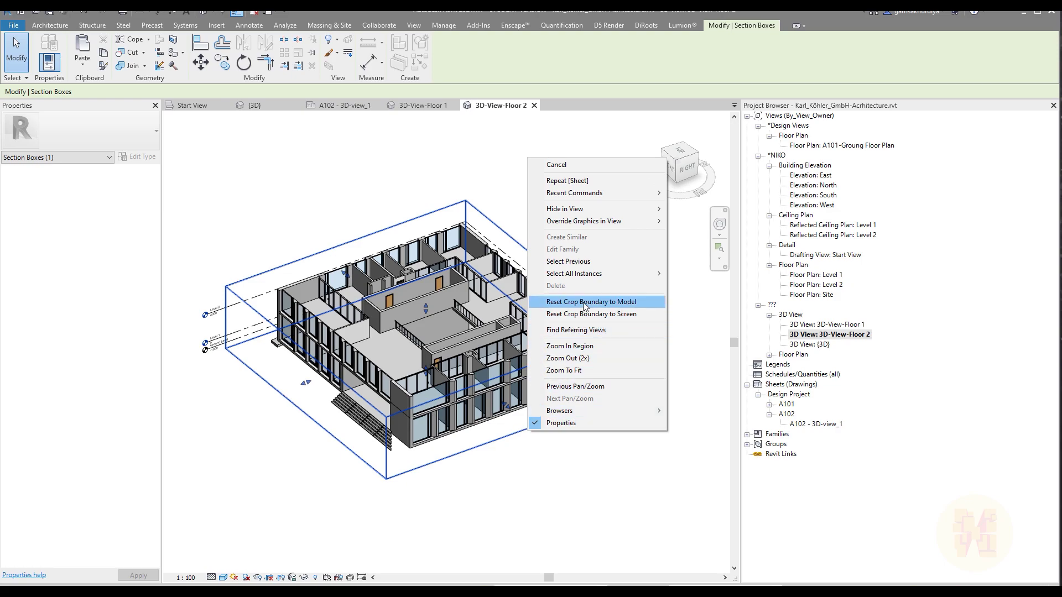
mouse_move(636, 209)
left_click(715, 210)
- Open 3D-View-Floor 1 and hide its section box element in the view
left_click(833, 326)
double_click(833, 326)
left_click(549, 400)
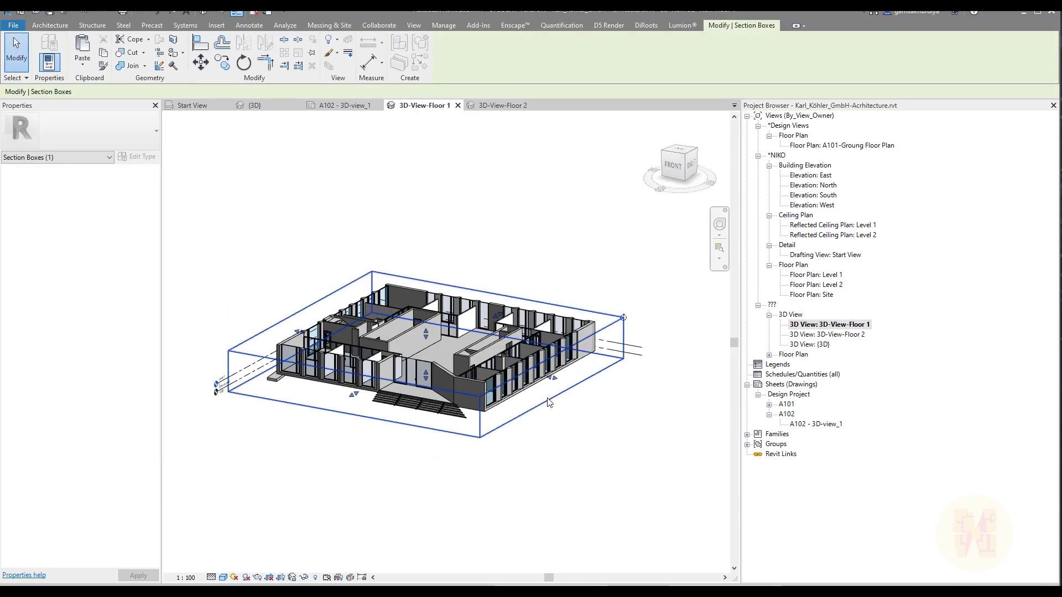
right_click(548, 400)
mouse_move(636, 176)
left_click(731, 188)
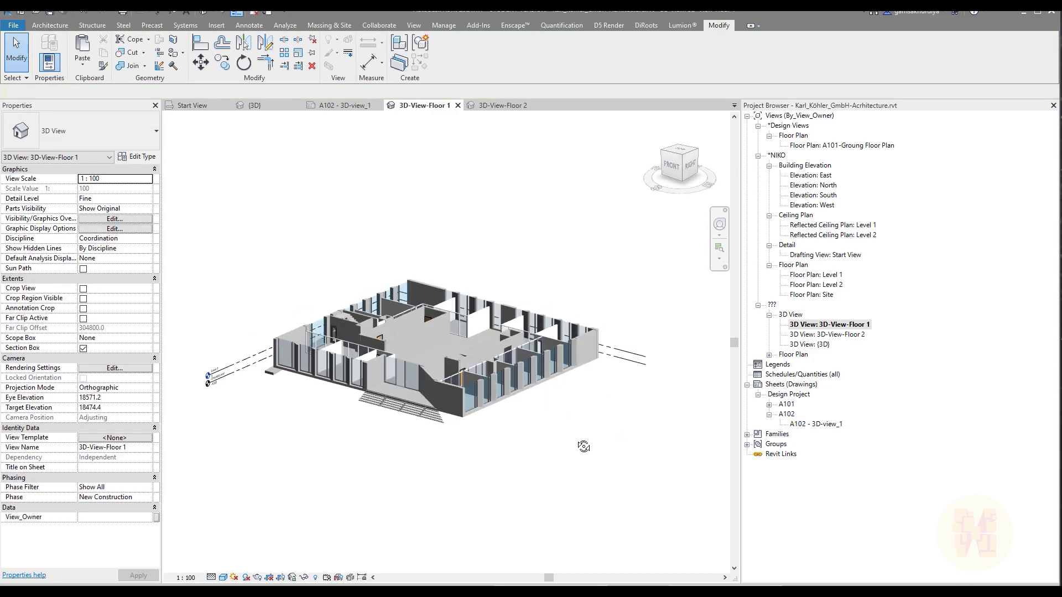
- Open the sheet A102 - 3D-view_1
double_click(787, 415)
double_click(789, 416)
left_click(827, 424)
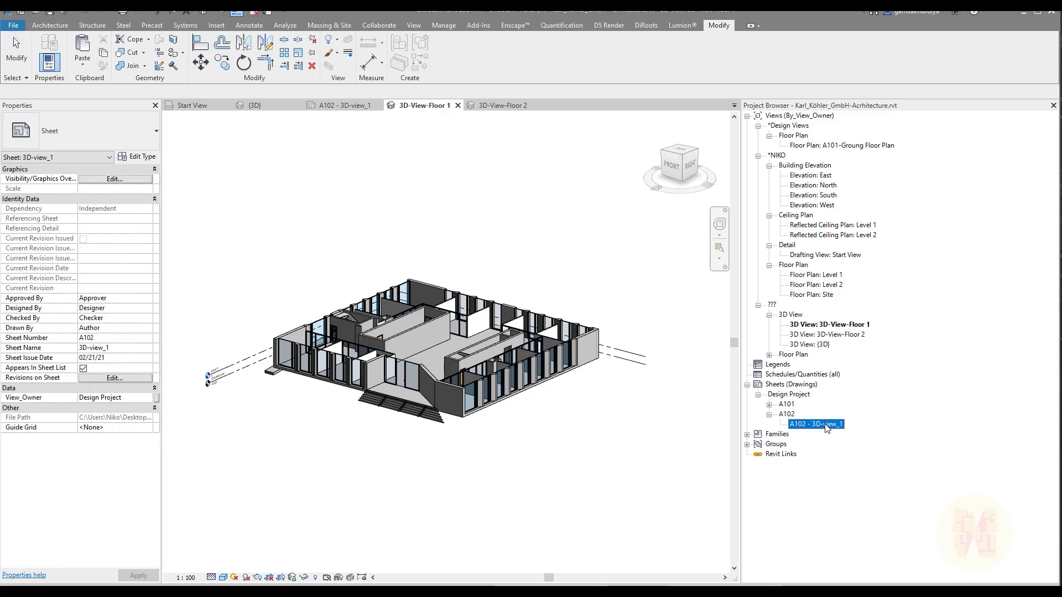
double_click(834, 425)
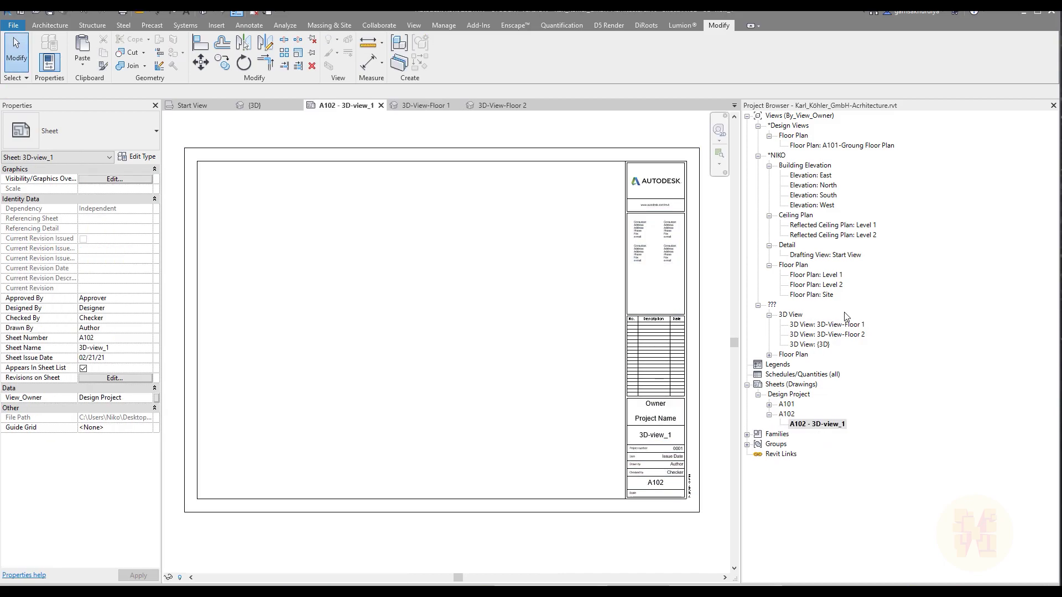
- Set the View_Owner of 3D-View-Floor 1 and 3D-View-Floor 2 to *Design Views
left_click(825, 326)
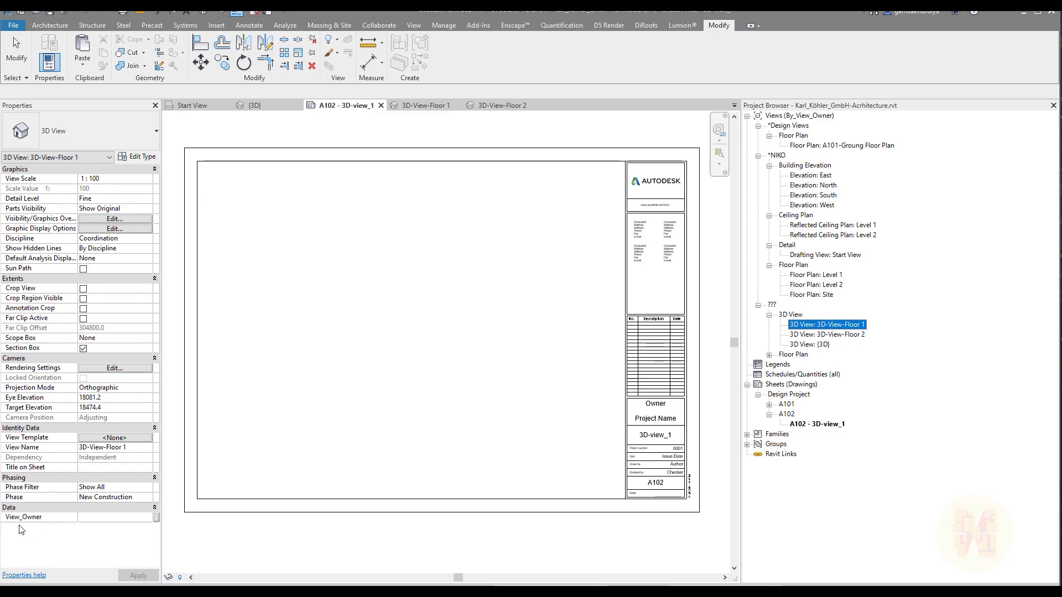
left_click(148, 518)
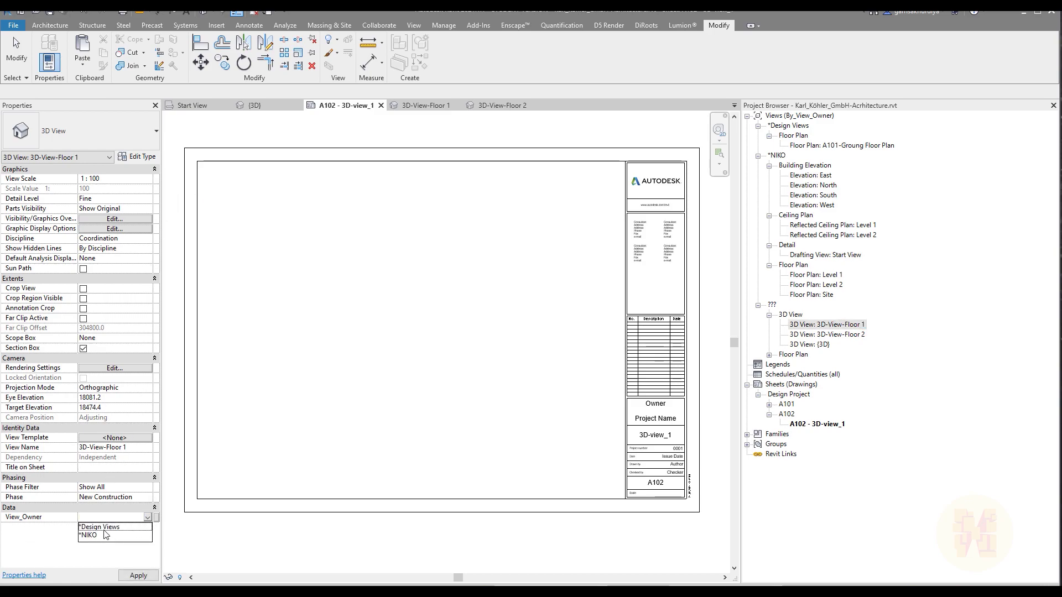
left_click(103, 527)
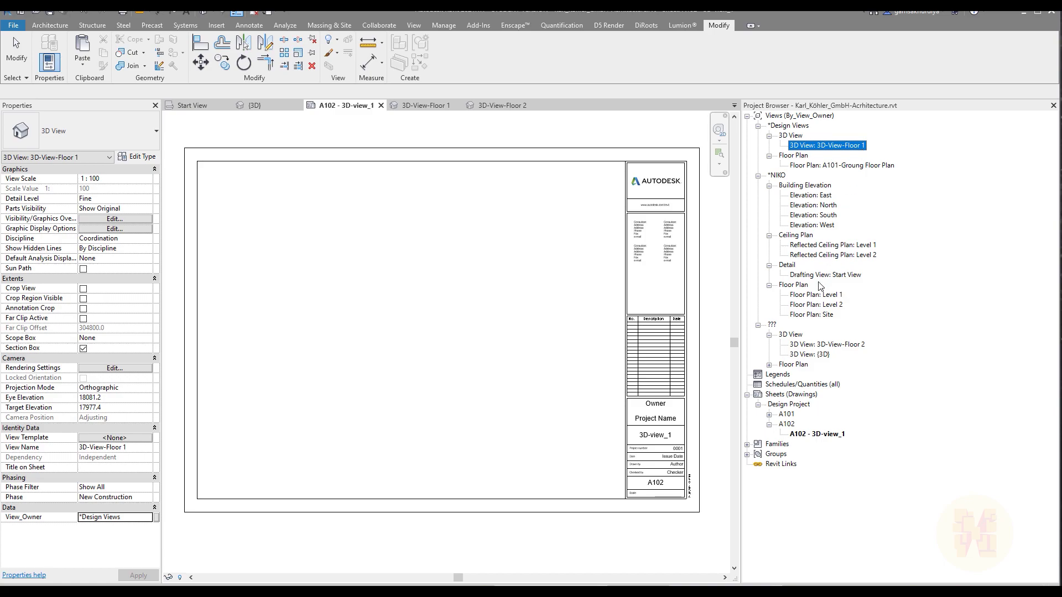
left_click(820, 345)
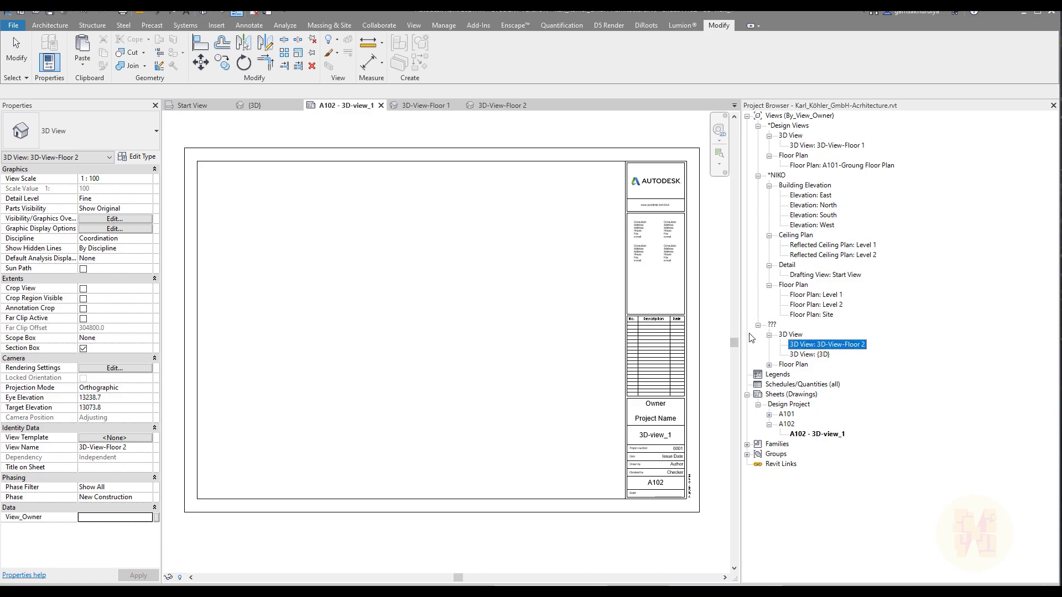
left_click(149, 518)
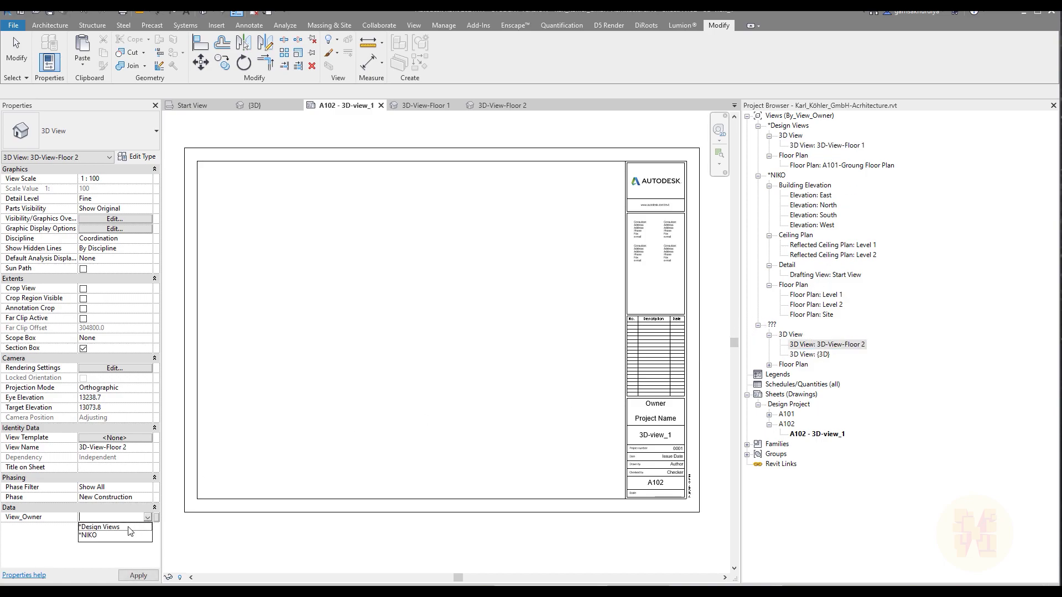
left_click(131, 527)
left_click(530, 271)
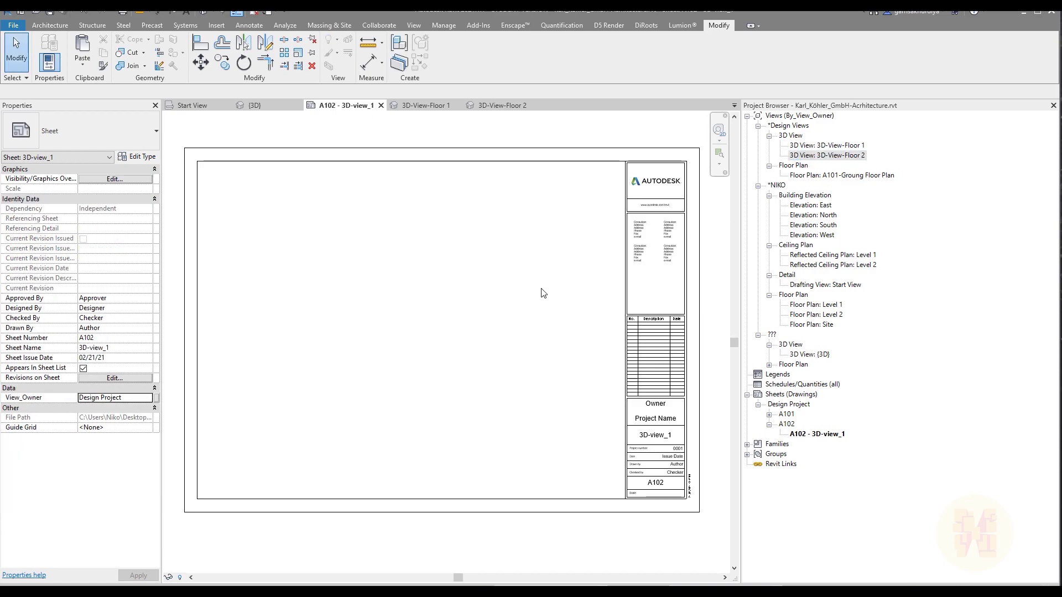
- Place the 3D view 3D-View-Floor 1 in the upper half of sheet A102
left_click(835, 147)
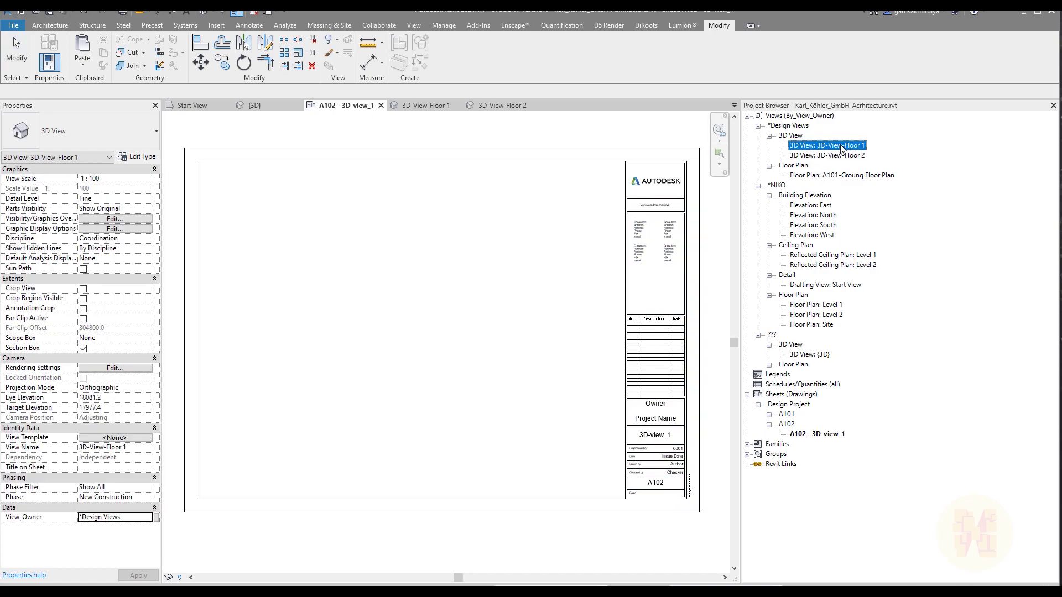
left_click_drag(844, 148, 304, 282)
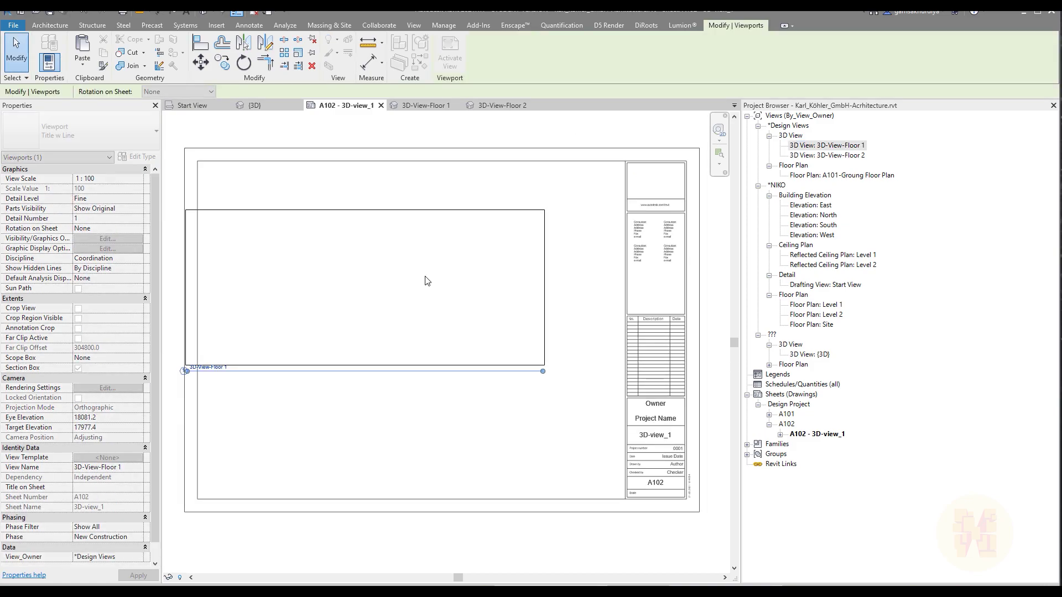
left_click(408, 244)
left_click(455, 378)
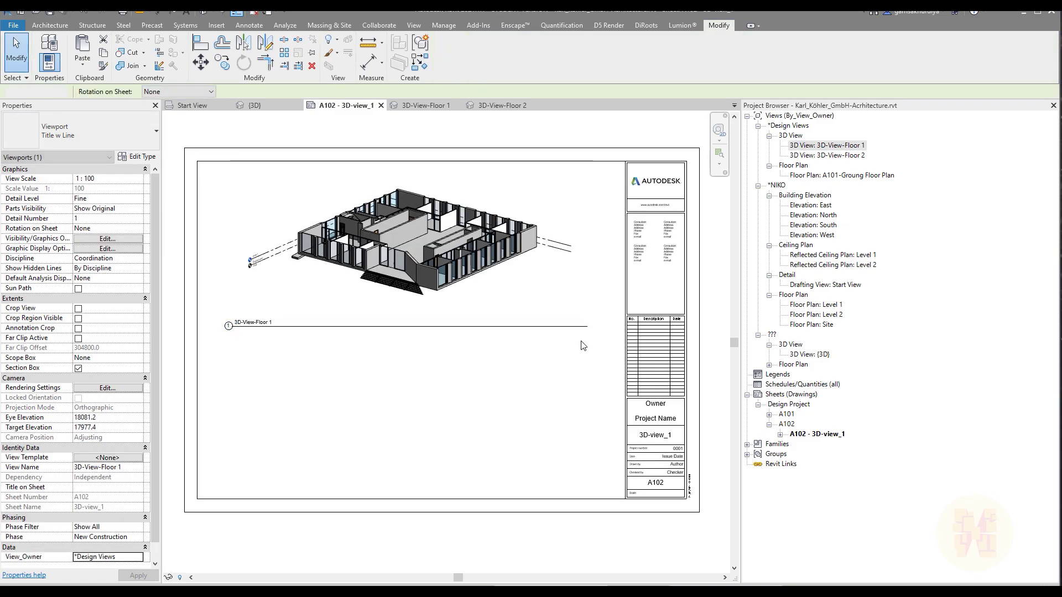
- Add the 3D view 3D-View-Floor 2 to sheet A102 as a second viewport beside the sheet frame
left_click_drag(845, 156, 331, 443)
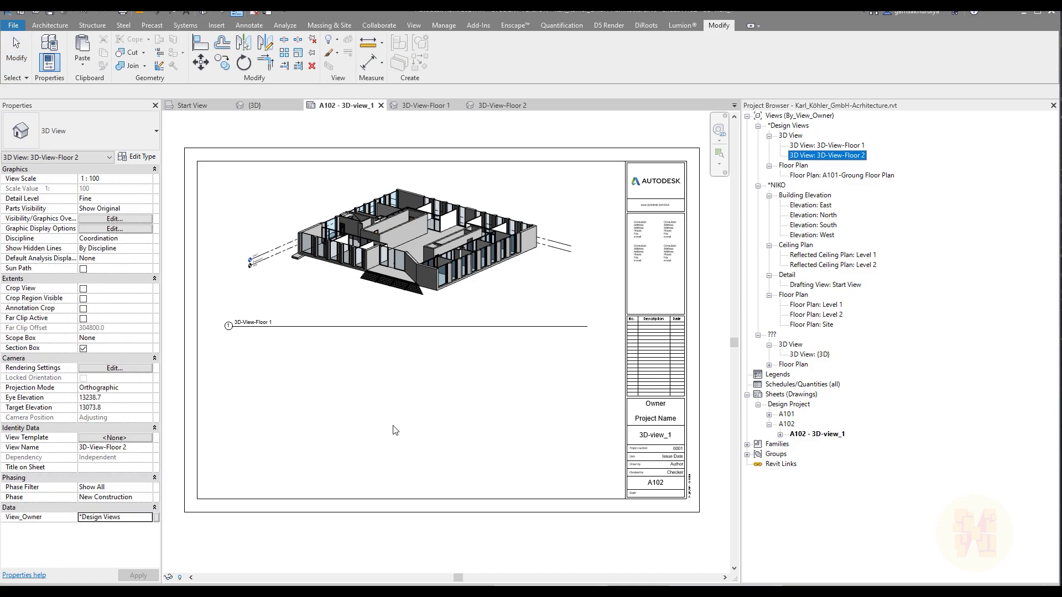
left_click_drag(393, 430, 399, 437)
scroll(409, 390, "down", 2)
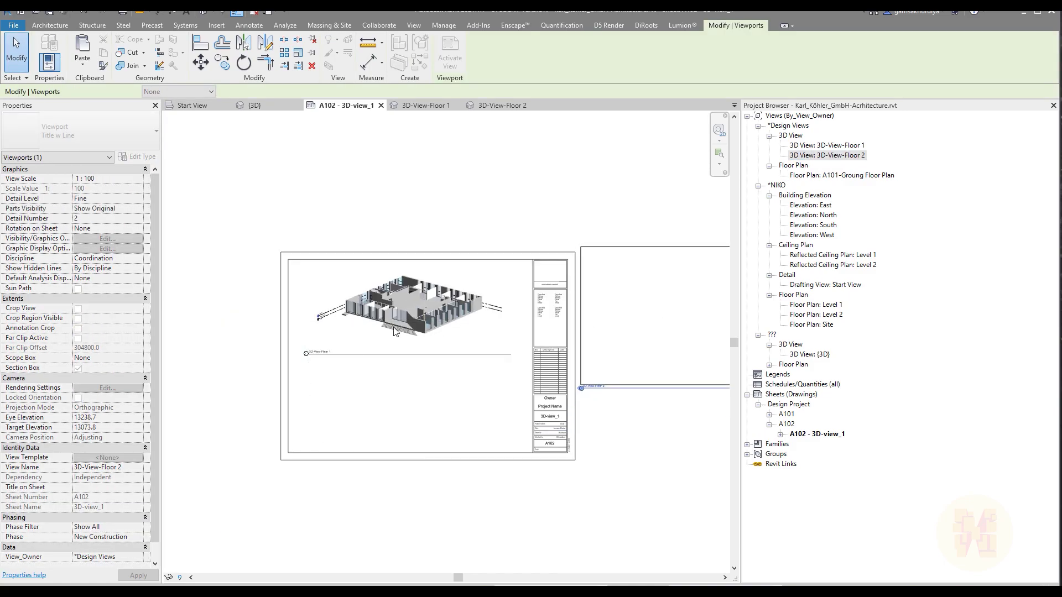
- Move the 3D-View-Floor 1 viewport to the lower half of the sheet and the 3D-View-Floor 2 viewport above it
left_click_drag(402, 303, 404, 401)
left_click(666, 474)
left_click(487, 314)
left_click_drag(488, 314, 421, 314)
key("z")
key("f")
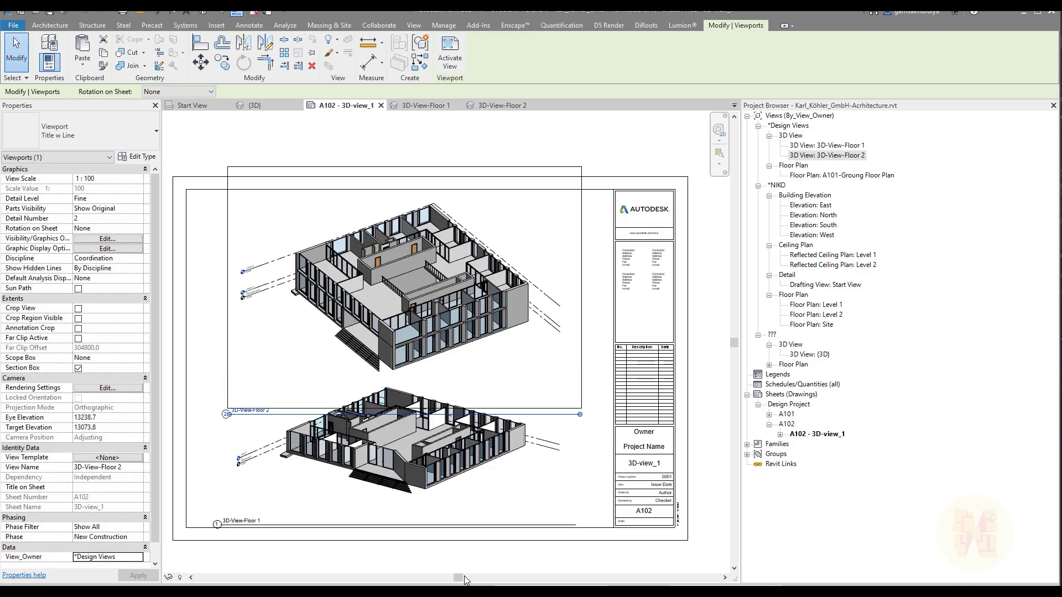
left_click(461, 560)
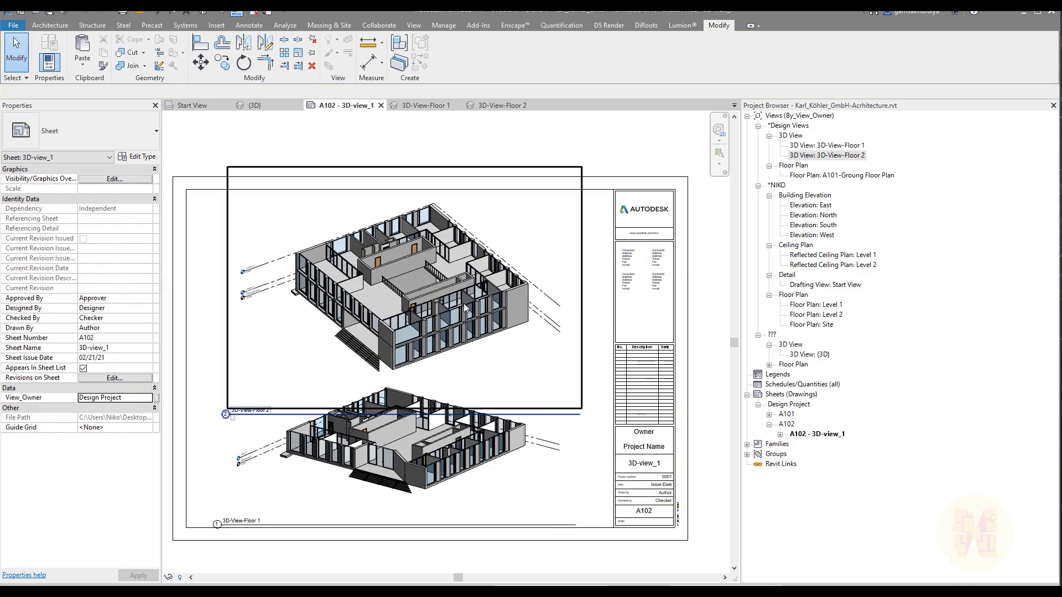
- Activate the 3D-View-Floor 2 viewport, orbit it to match the angle of 3D-View-Floor 1, and deactivate it
double_click(555, 259)
middle_click_drag(387, 295, 437, 272, "shift")
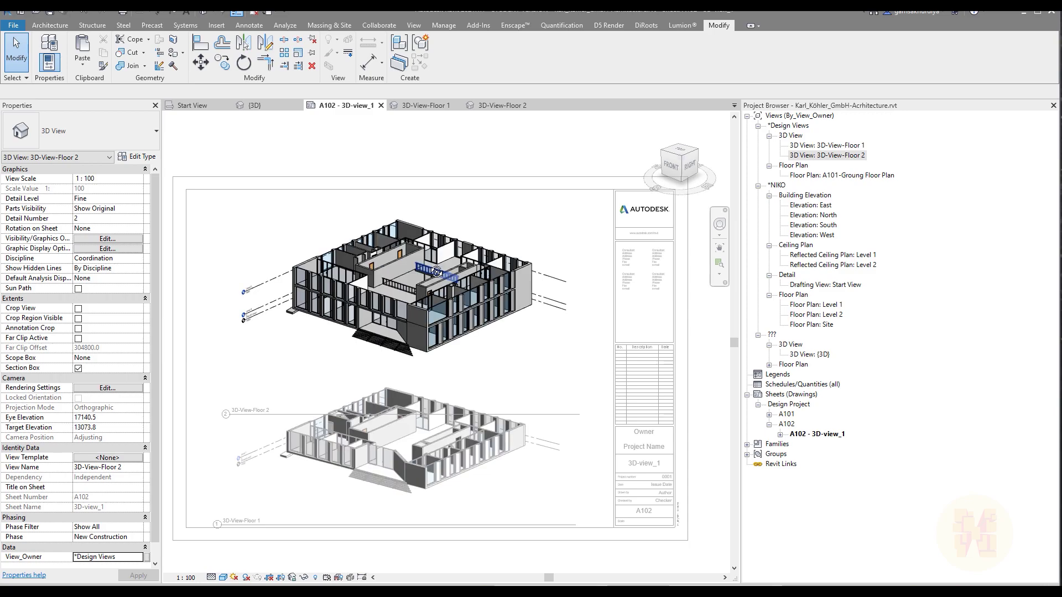
double_click(439, 139)
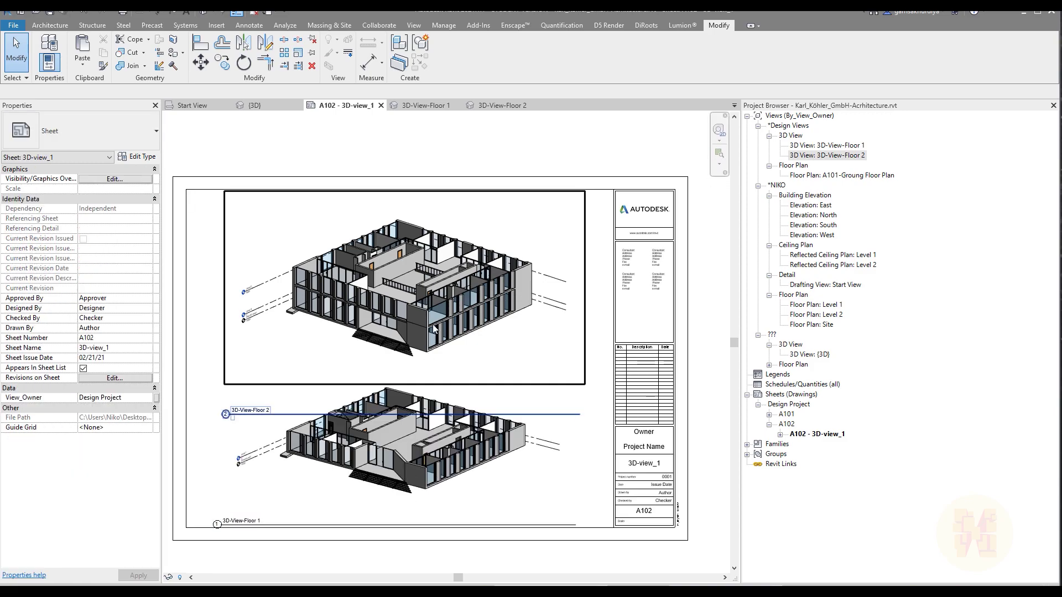
- Nudge the 3D-View-Floor 2 viewport left to line it up with the 3D-View-Floor 1 viewport below
left_click(426, 300)
key("Left")
key("Left")
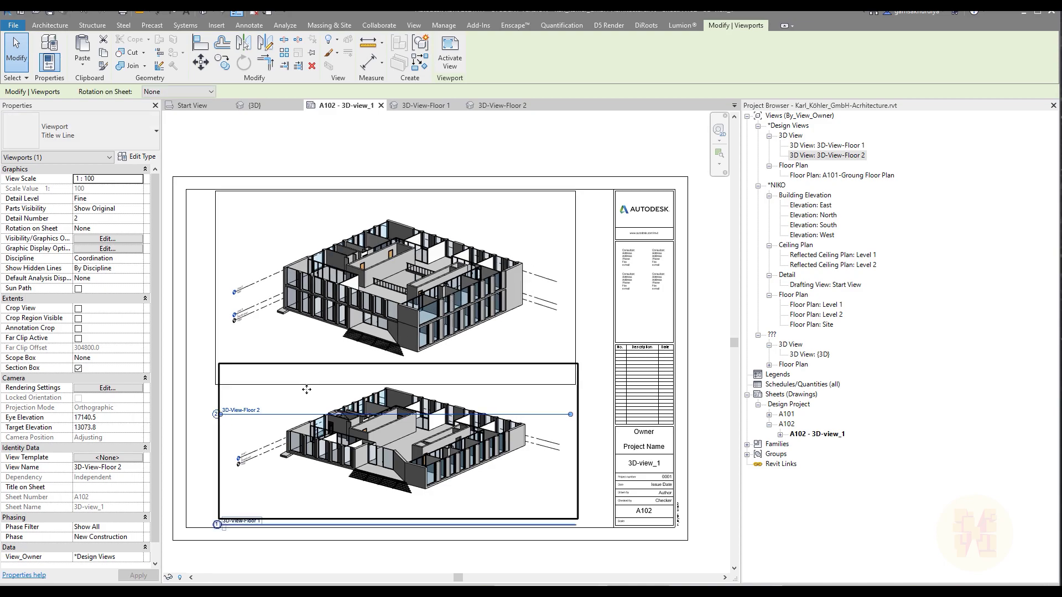
key("Left")
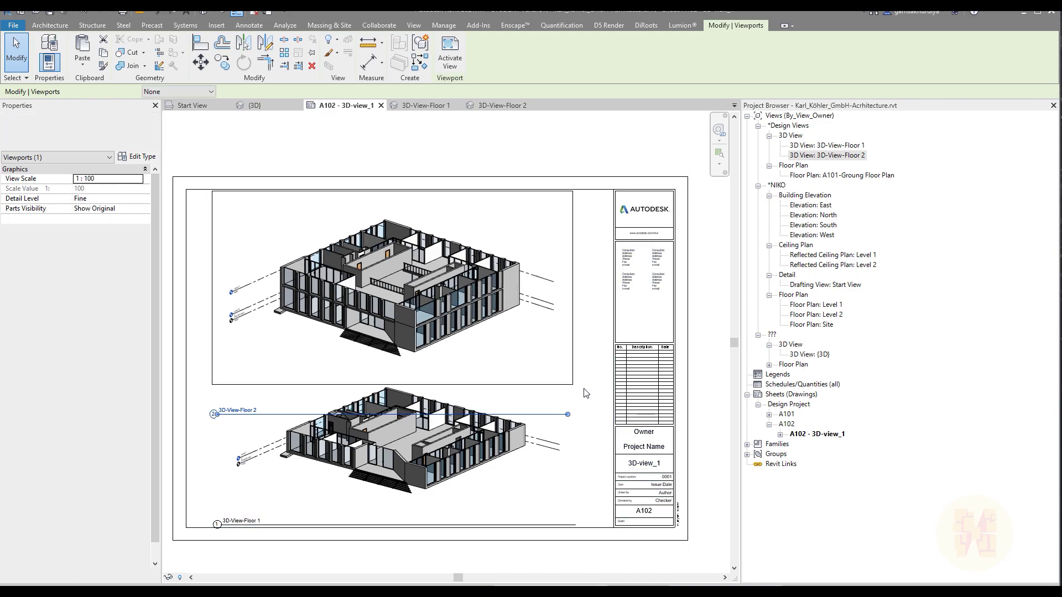
key("Escape")
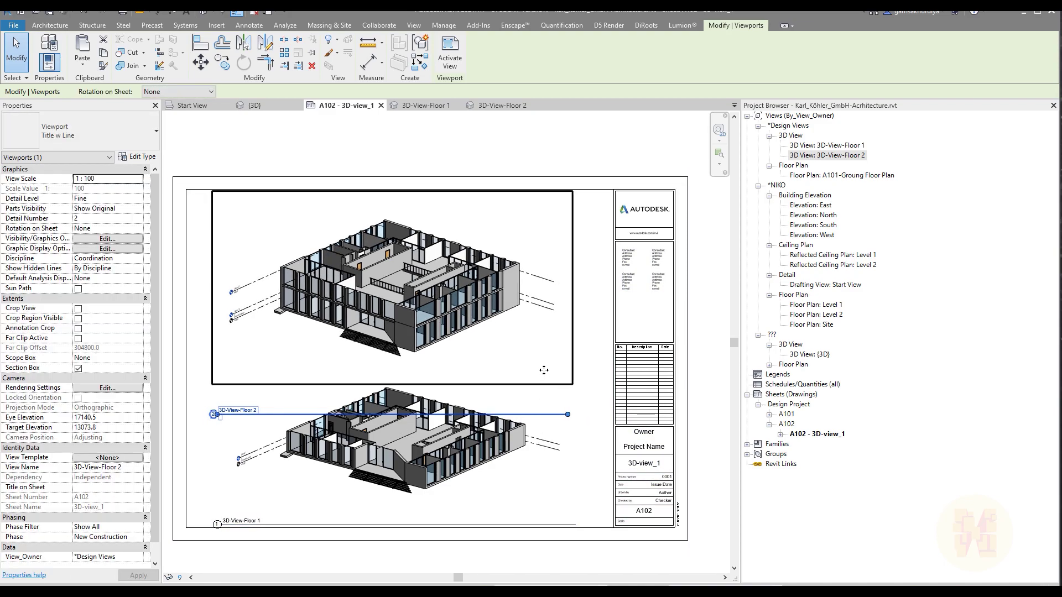
- Move the titles of the 3D-View-Floor 2 and 3D-View-Floor 1 viewports up, closer beneath their drawings
left_click(279, 419)
left_click_drag(279, 419, 278, 362)
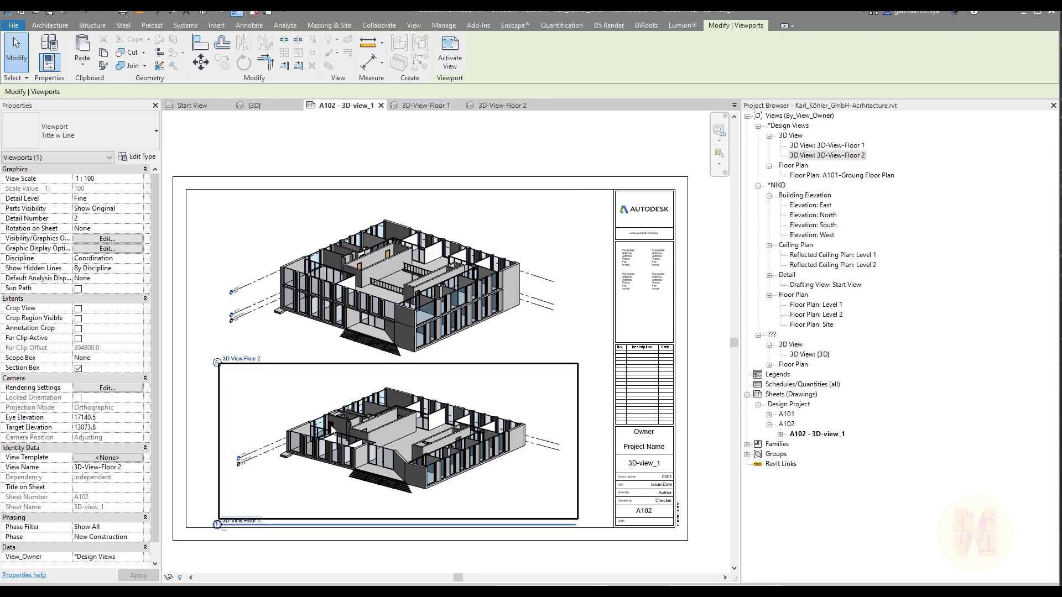
left_click(296, 562)
left_click(287, 521)
left_click_drag(287, 518, 288, 494)
left_click(401, 510)
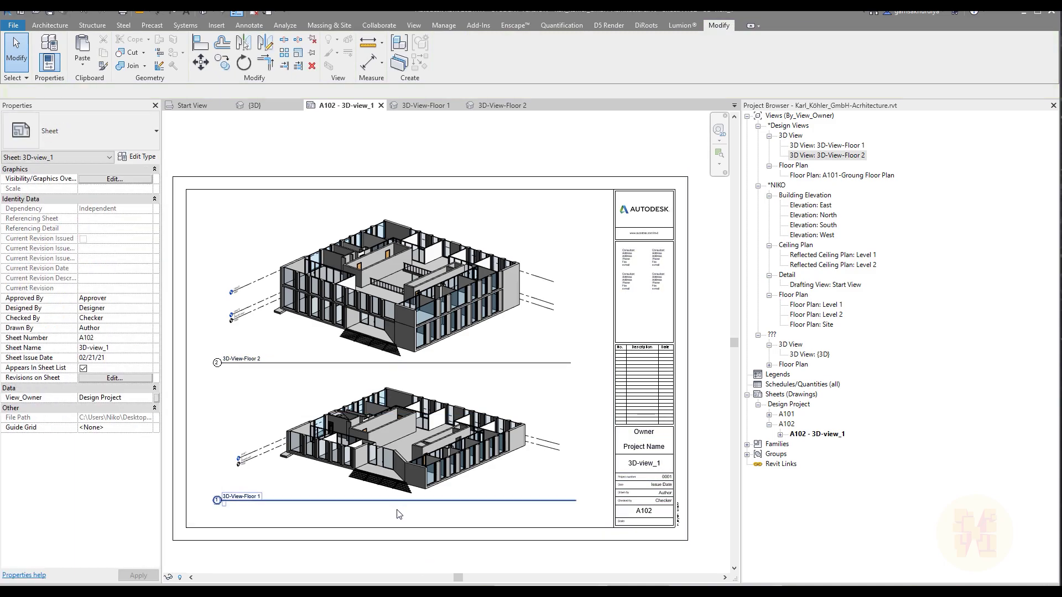
middle_click_drag(390, 260, 390, 170)
key("z")
key("f")
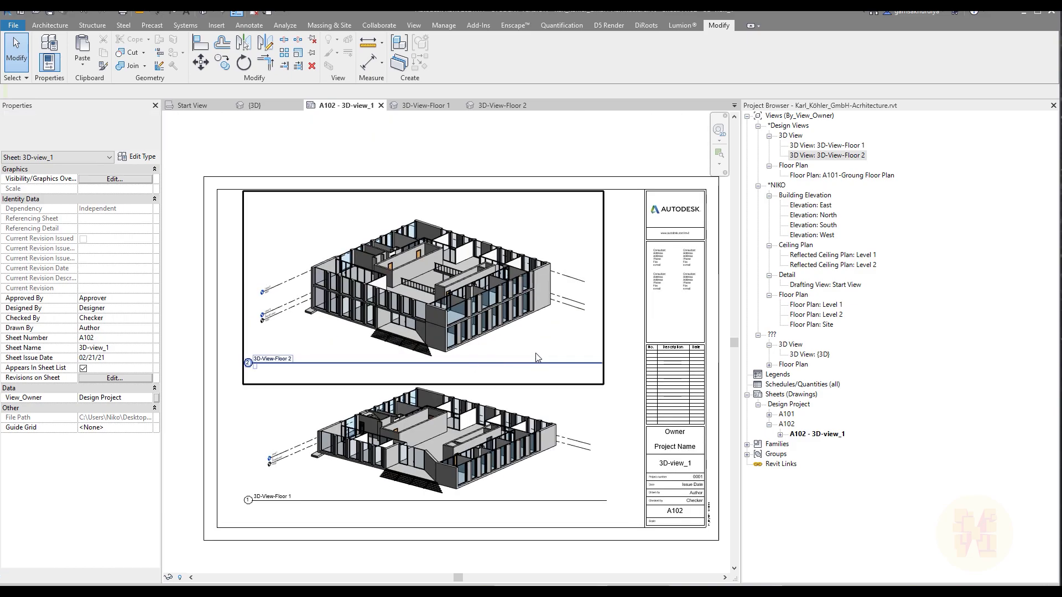
- Check the 3D-View-Floor 2 viewport title and the overall layout of both viewports on sheet A102
left_click(603, 362)
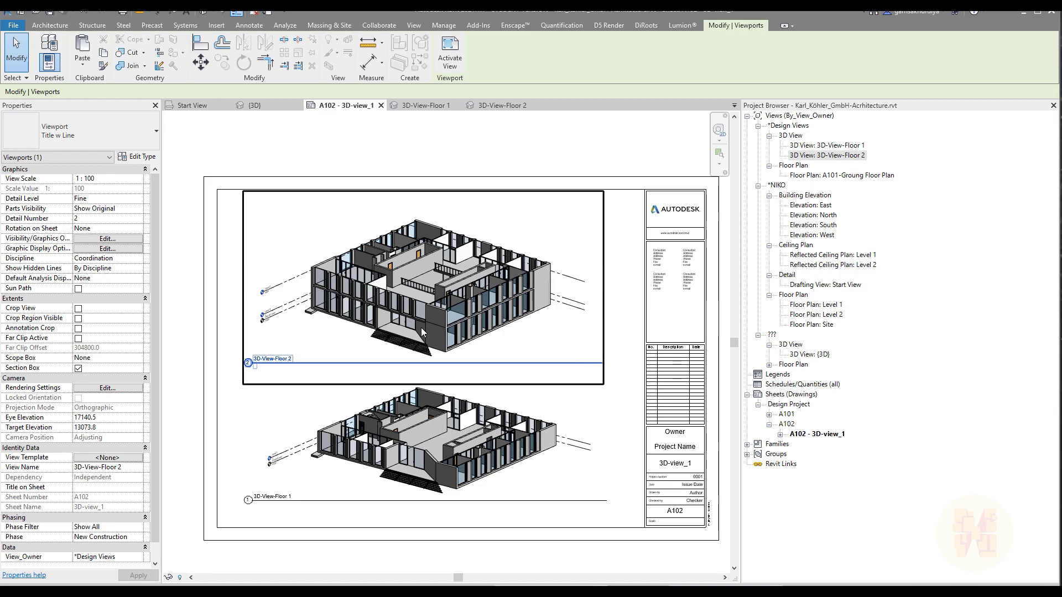
mouse_move(308, 362)
left_mouse_down()
mouse_move(313, 394)
mouse_move(315, 358)
left_mouse_up()
key("Escape")
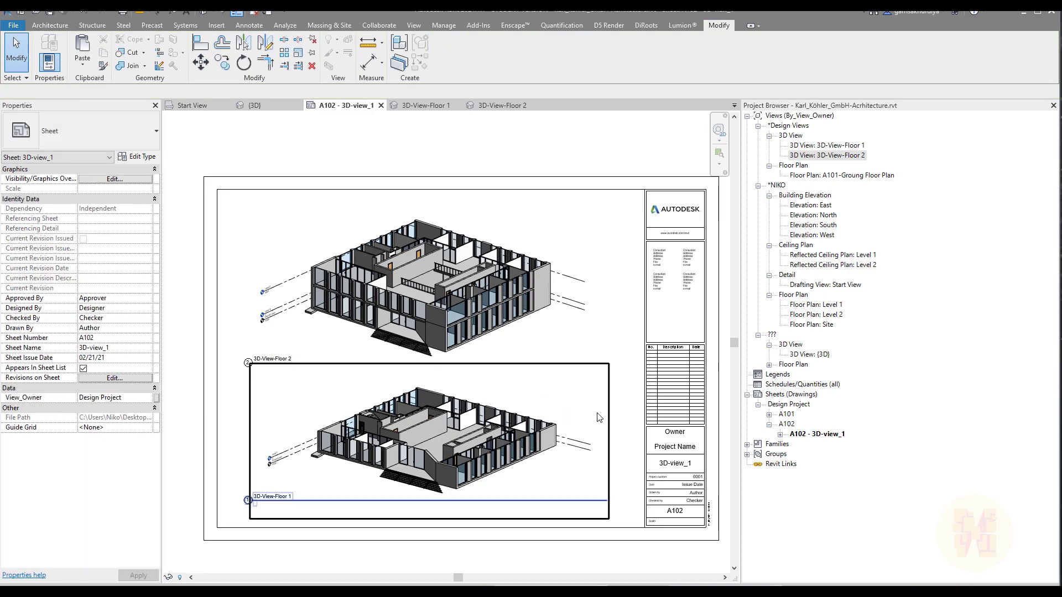
scroll(570, 399, "down", 2)
middle_click_drag(618, 408, 573, 375)
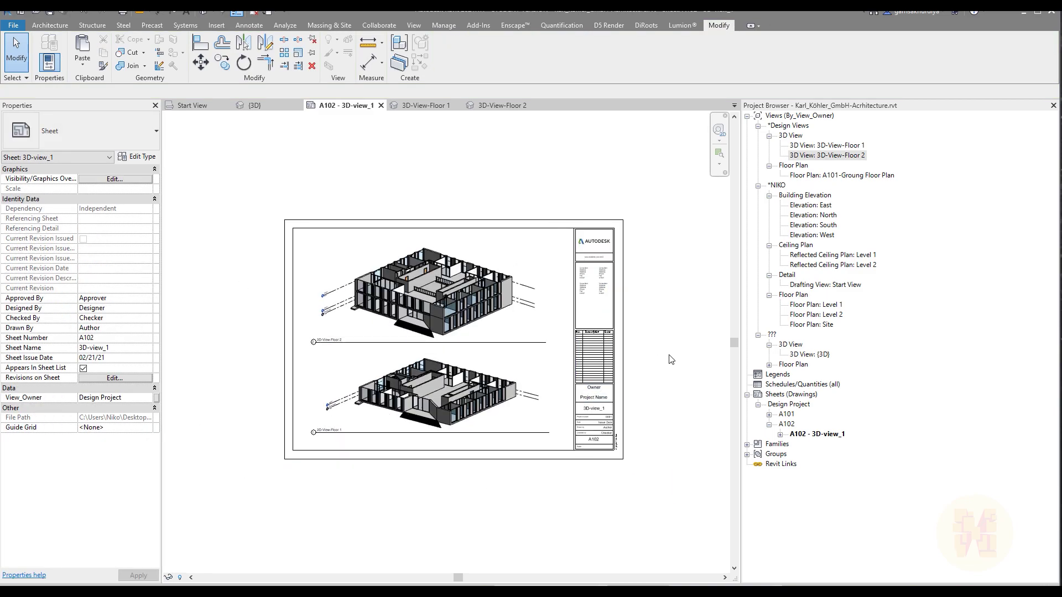
scroll(564, 354, "up", 2)
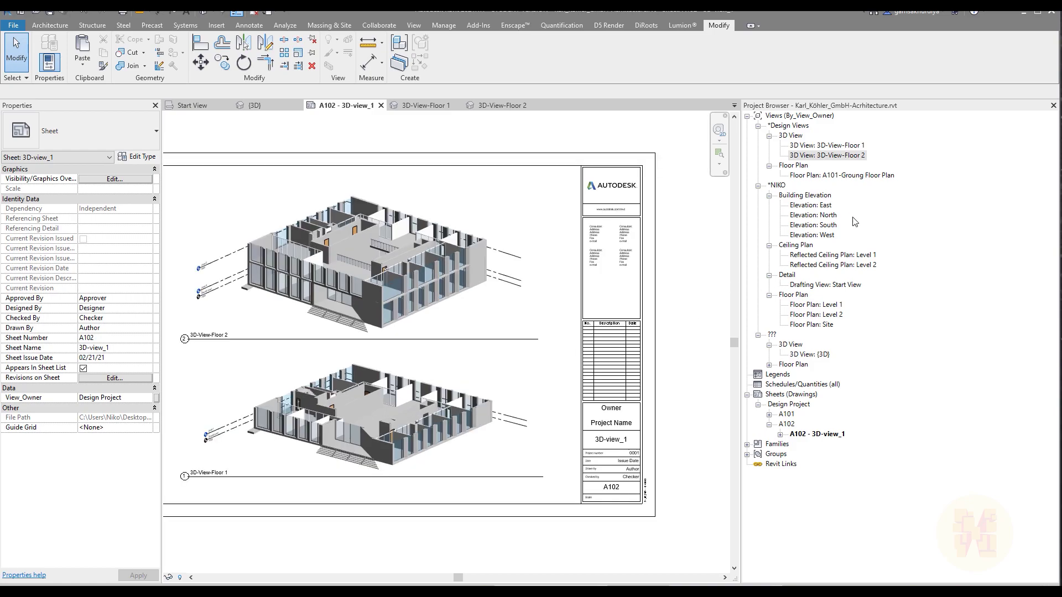
- View the A101 - Ground floor Plan sheet and return to the A102 - 3D-view_1 sheet
left_click(769, 415)
double_click(826, 424)
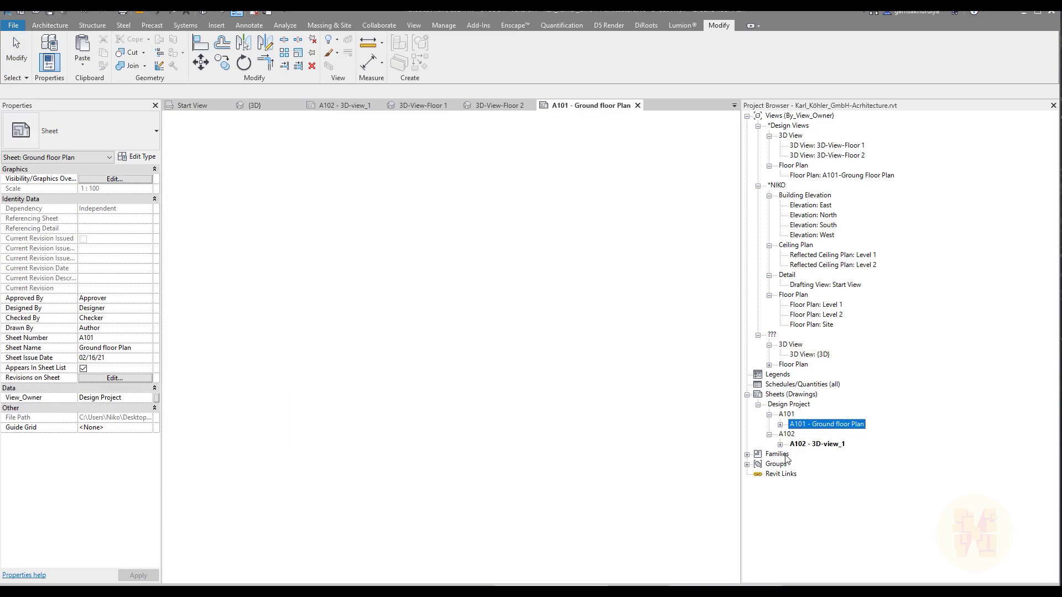
double_click(823, 445)
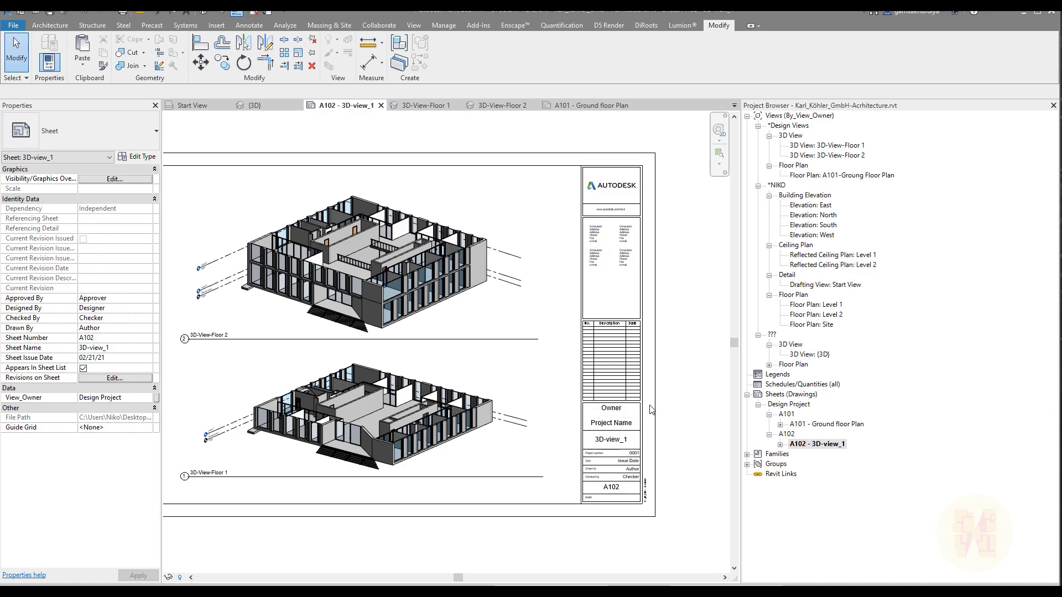
scroll(596, 418, "up", 1)
middle_click_drag(596, 418, 647, 421)
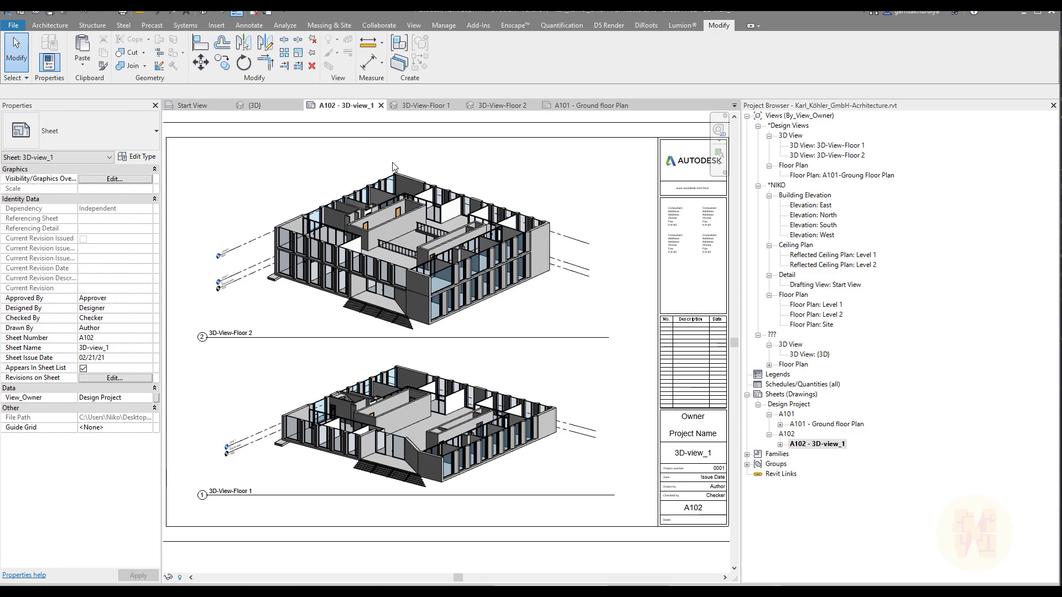
- Switch to the A101 - Ground floor Plan sheet and bring its floor plan closer into view
left_click(418, 105)
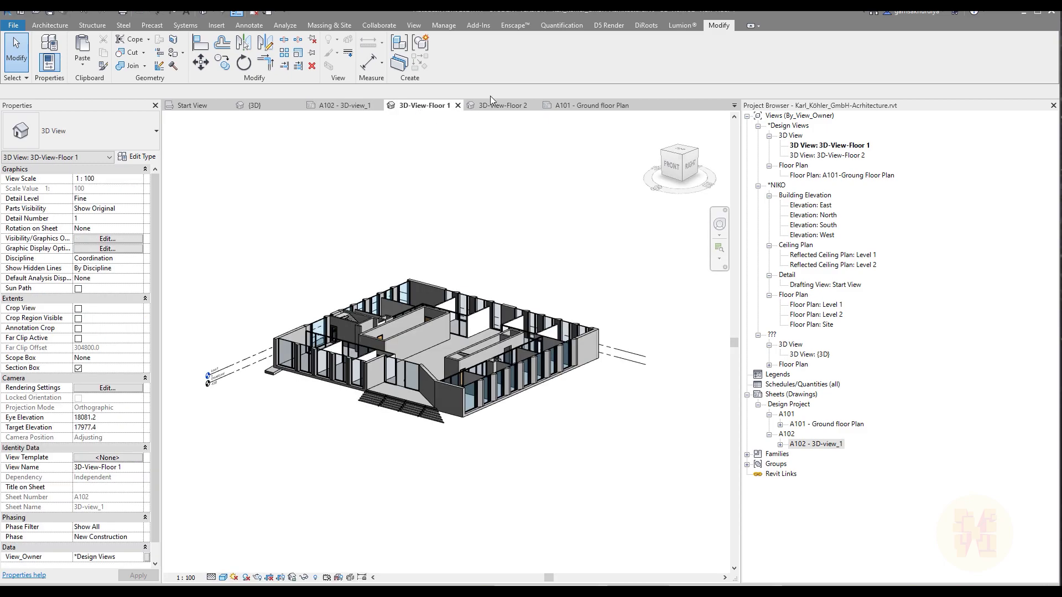
left_click(561, 106)
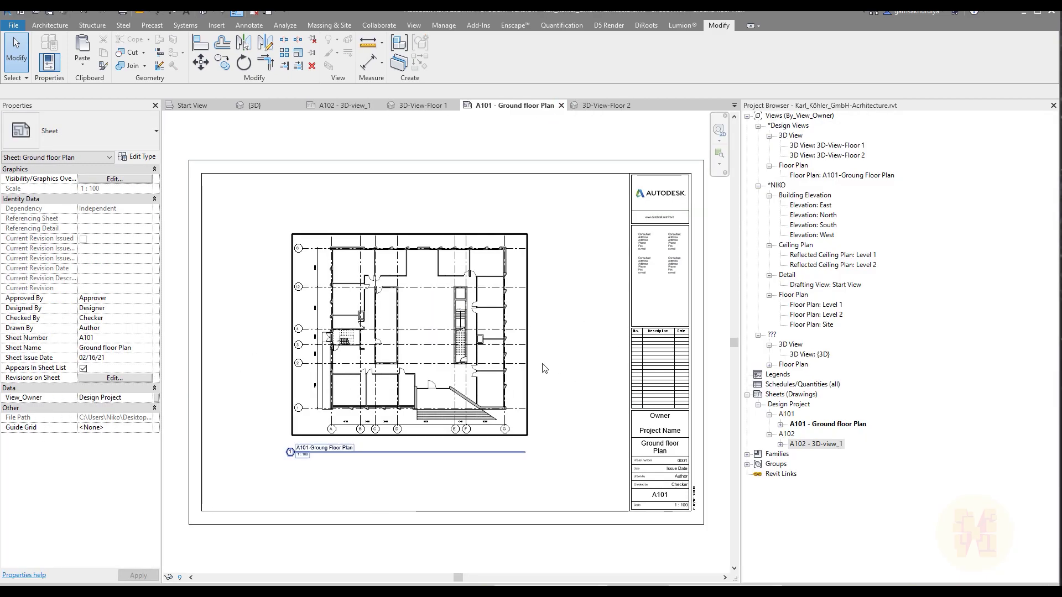
middle_click_drag(598, 389, 575, 336)
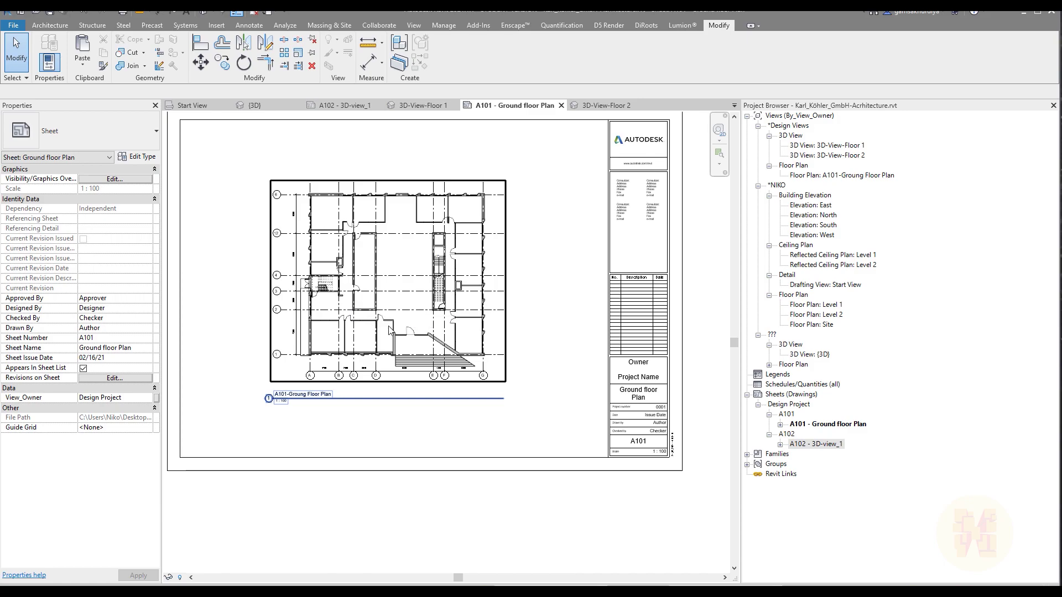
scroll(421, 448, "up", 2)
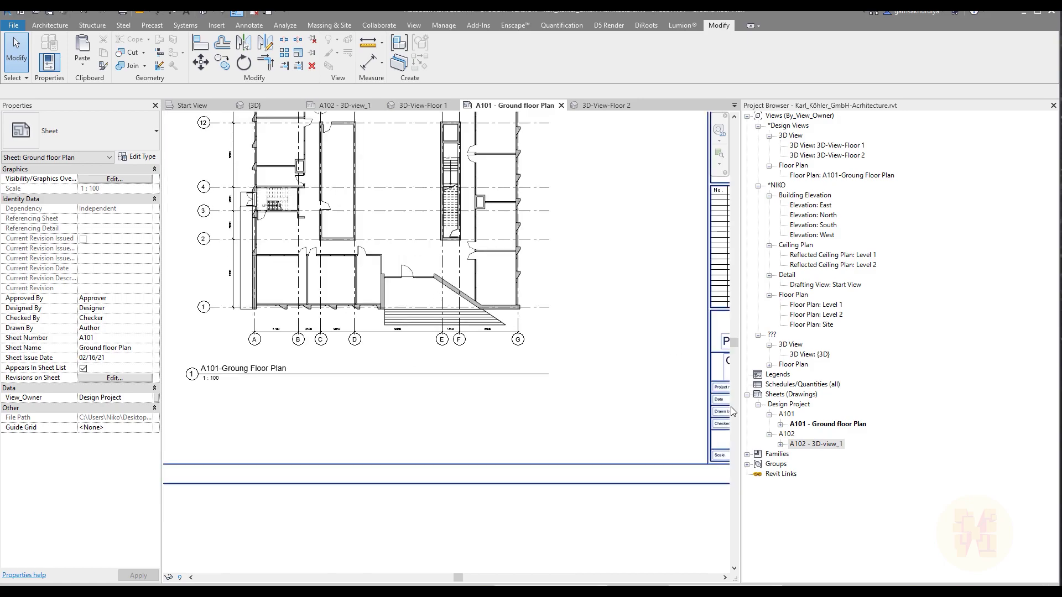
- Start a new building component schedule for the Doors category in the New Construction phase
left_click(780, 386)
right_click(777, 386)
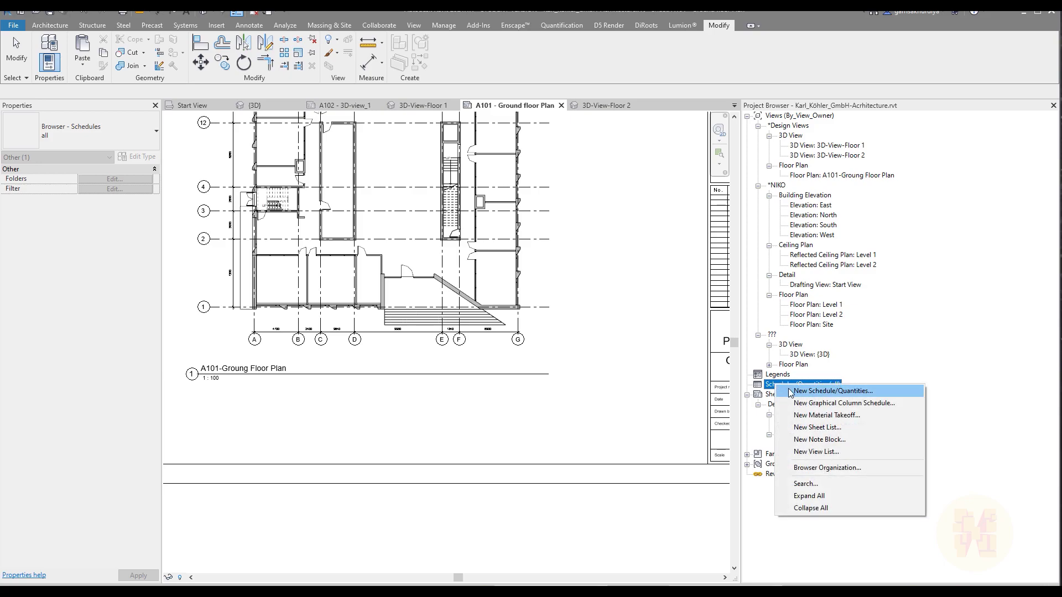
left_click(895, 397)
left_click_drag(514, 268, 516, 288)
left_click(442, 270)
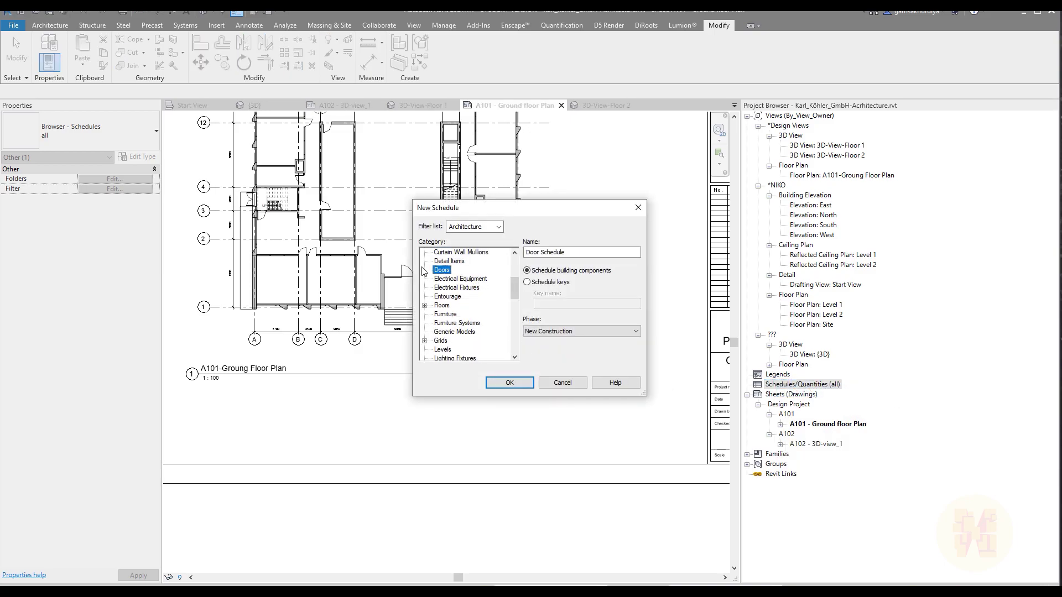
left_click(567, 331)
left_click_drag(549, 207, 630, 254)
mouse_move(554, 256)
left_mouse_down()
mouse_move(541, 244)
mouse_move(565, 241)
left_mouse_up()
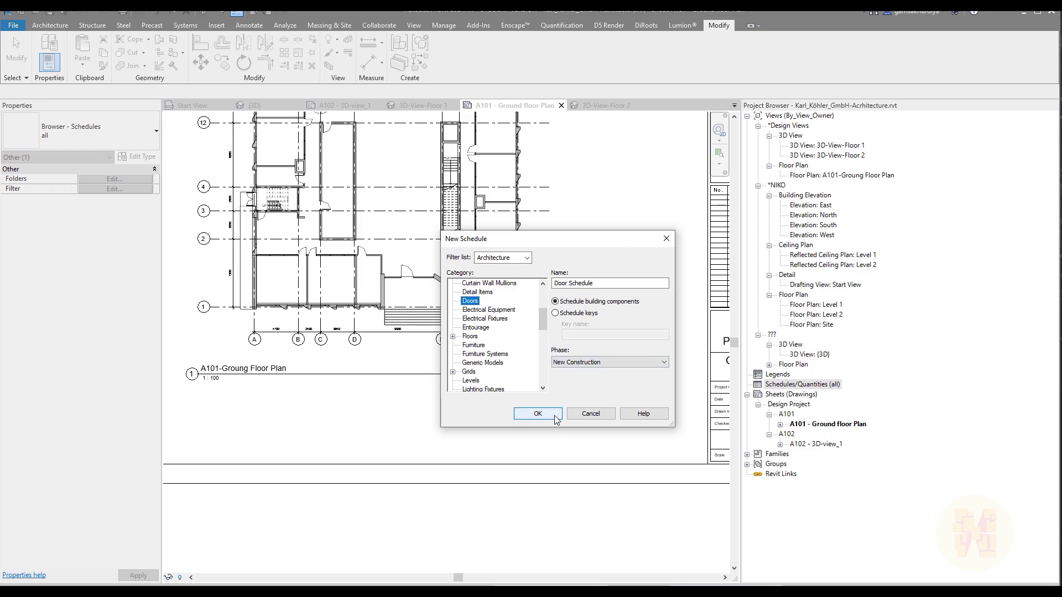
- Name the new schedule Door Schedule Ground Floor and proceed to its properties
left_click(566, 283)
left_click(589, 283)
left_click(613, 282)
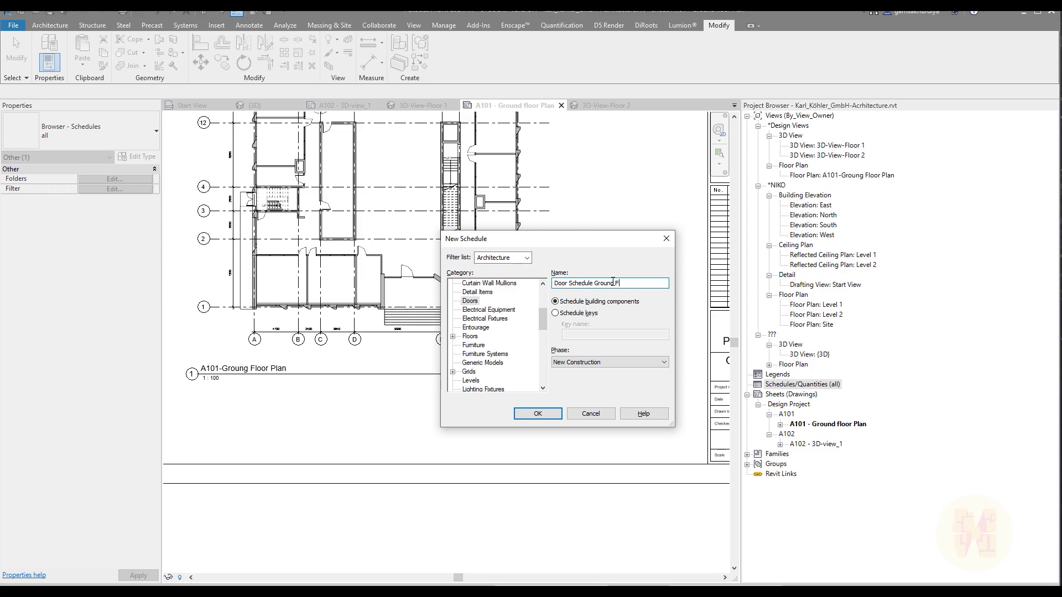
key("Return")
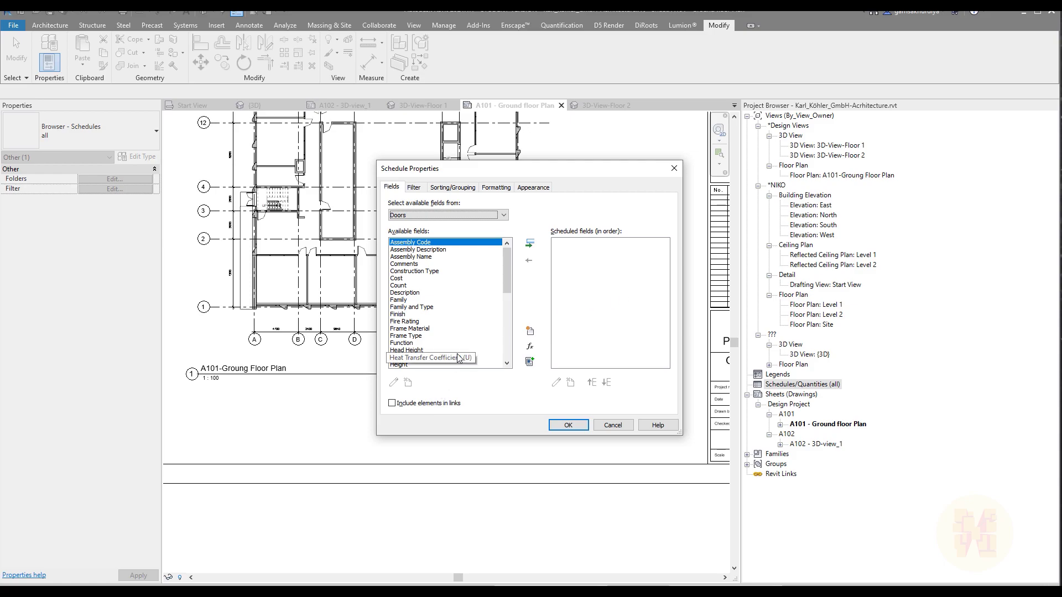
- Add the Count and Family fields to the door schedule, with Family placed above Count
left_click(403, 285)
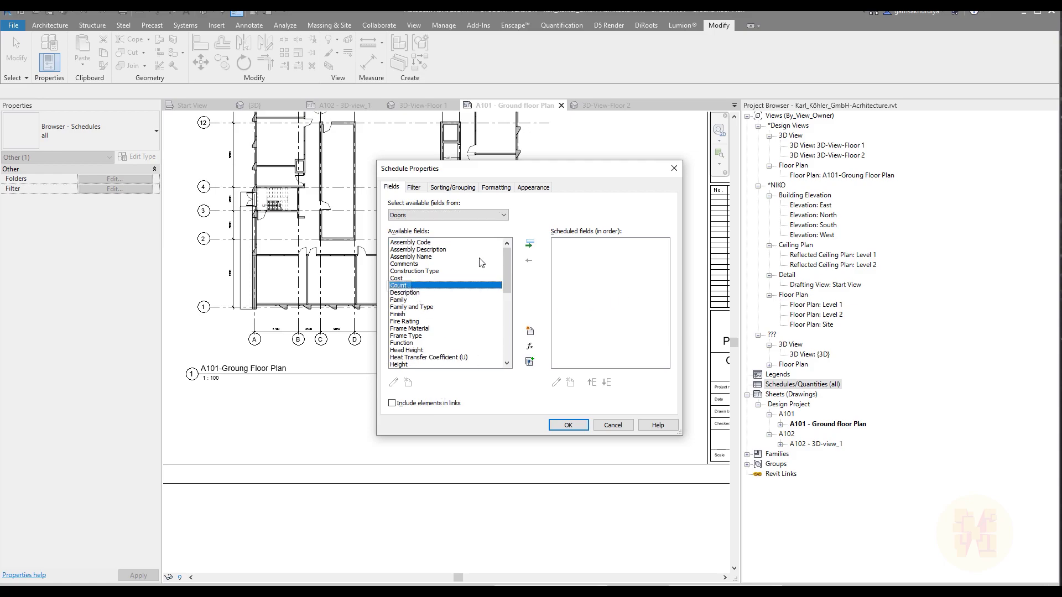
left_click(531, 244)
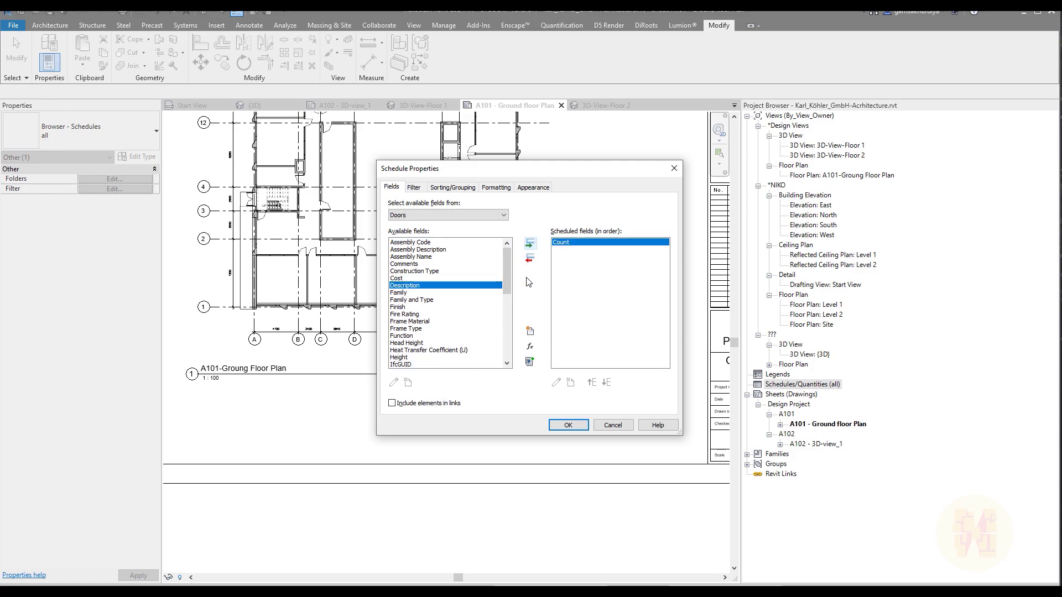
left_click(402, 294)
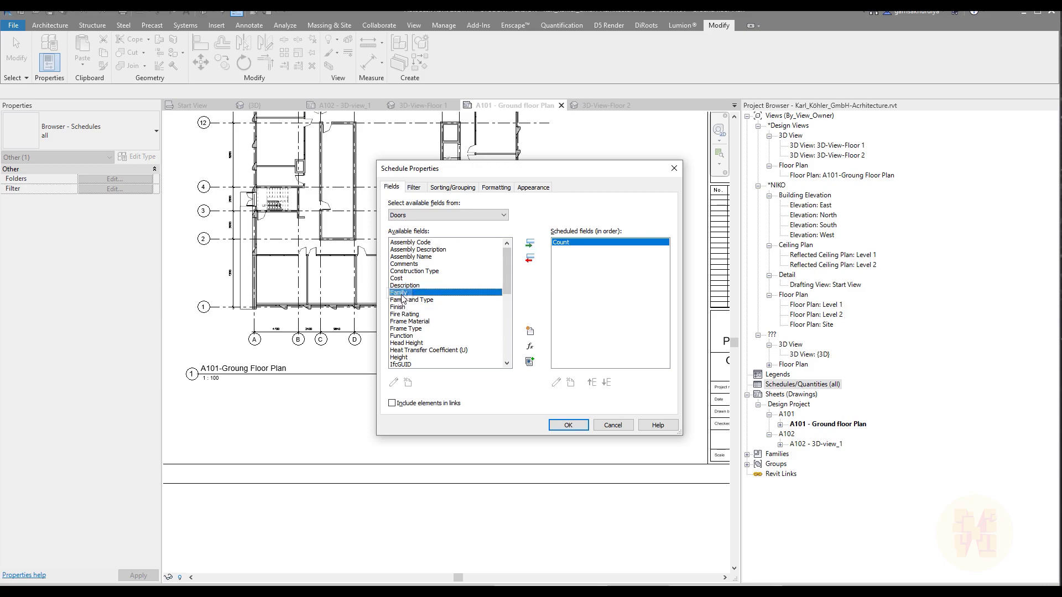
left_click(530, 244)
left_click(594, 382)
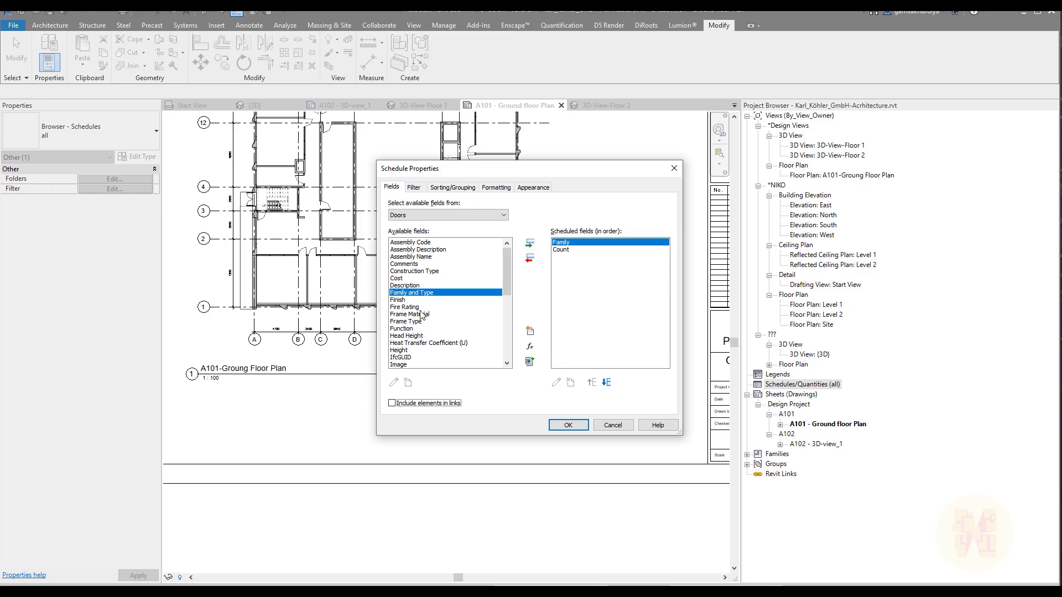
- Add the Type and Level fields between Family and Count, and generate the door schedule
scroll(401, 324, "down", 4)
scroll(401, 327, "down", 3)
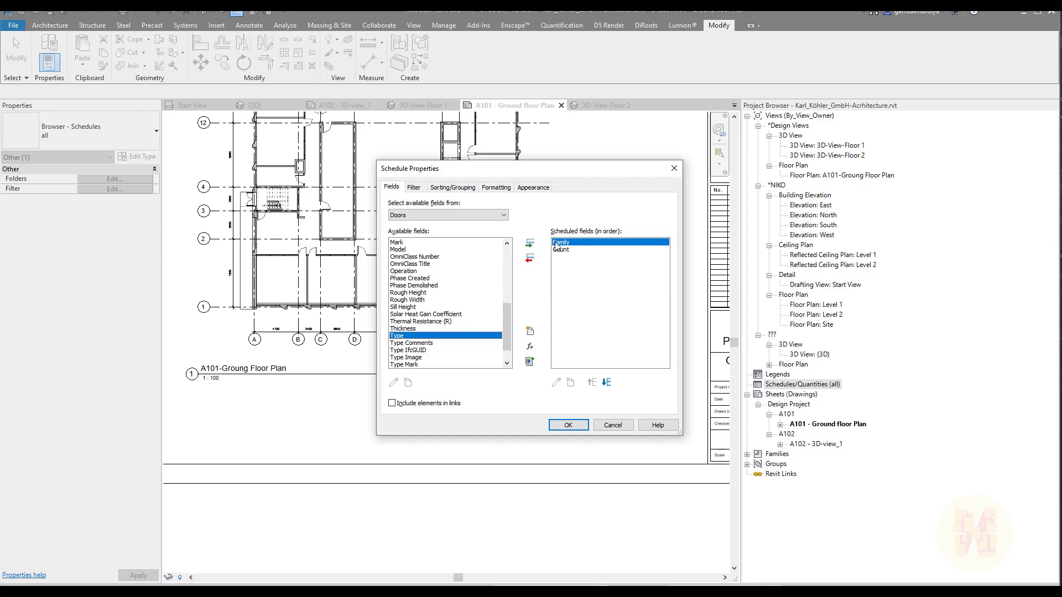
left_click(529, 244)
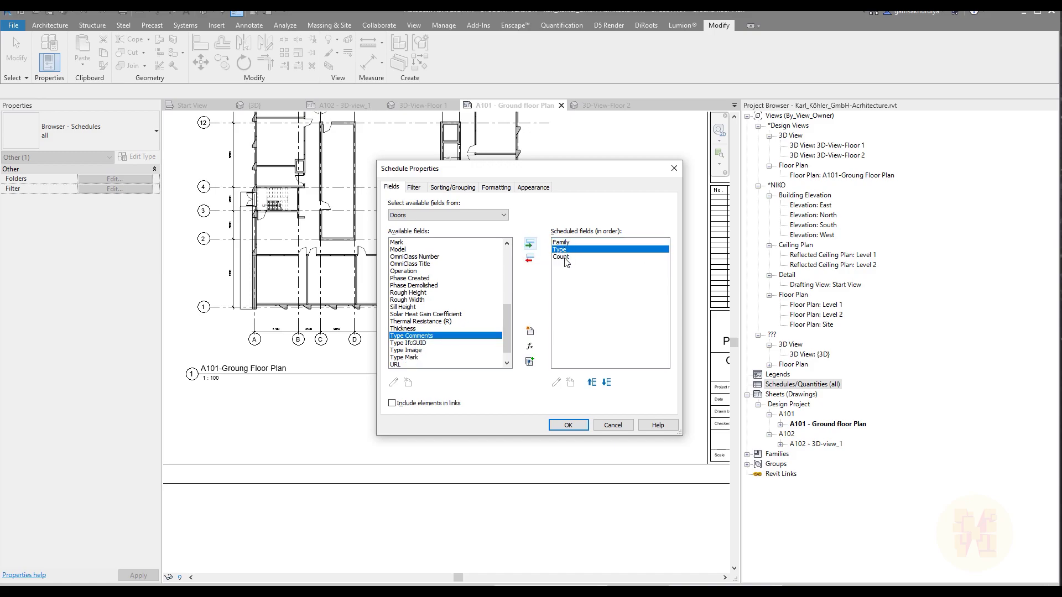
scroll(413, 349, "up", 1)
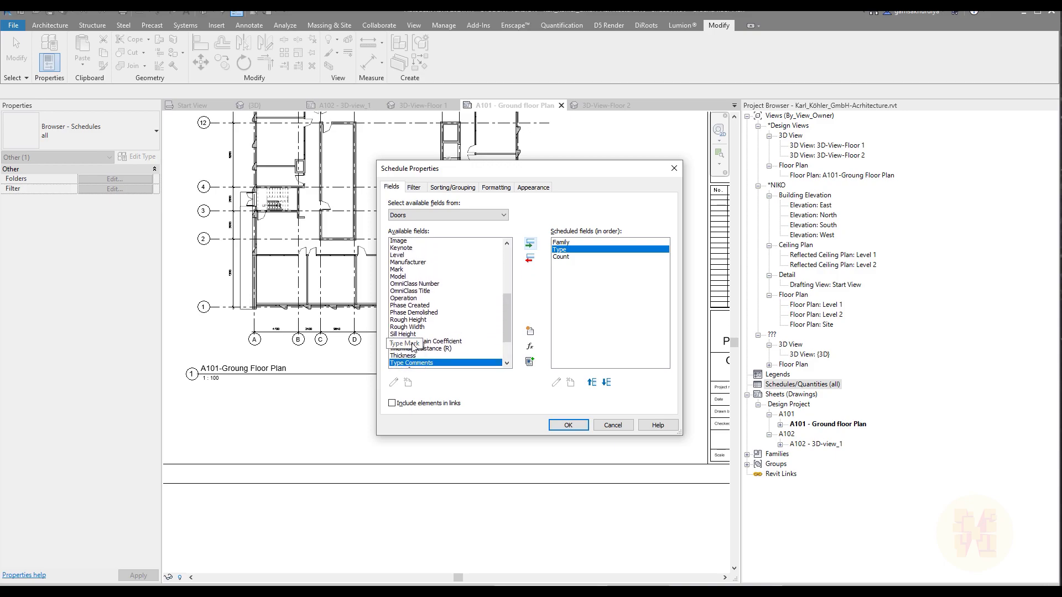
scroll(414, 349, "up", 2)
left_click(402, 299)
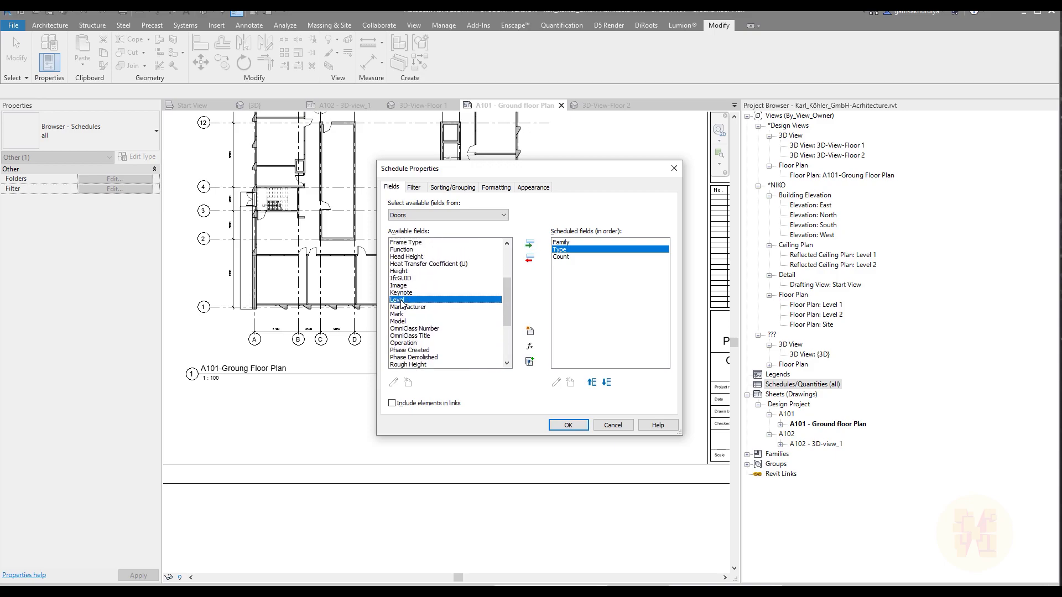
left_click(529, 244)
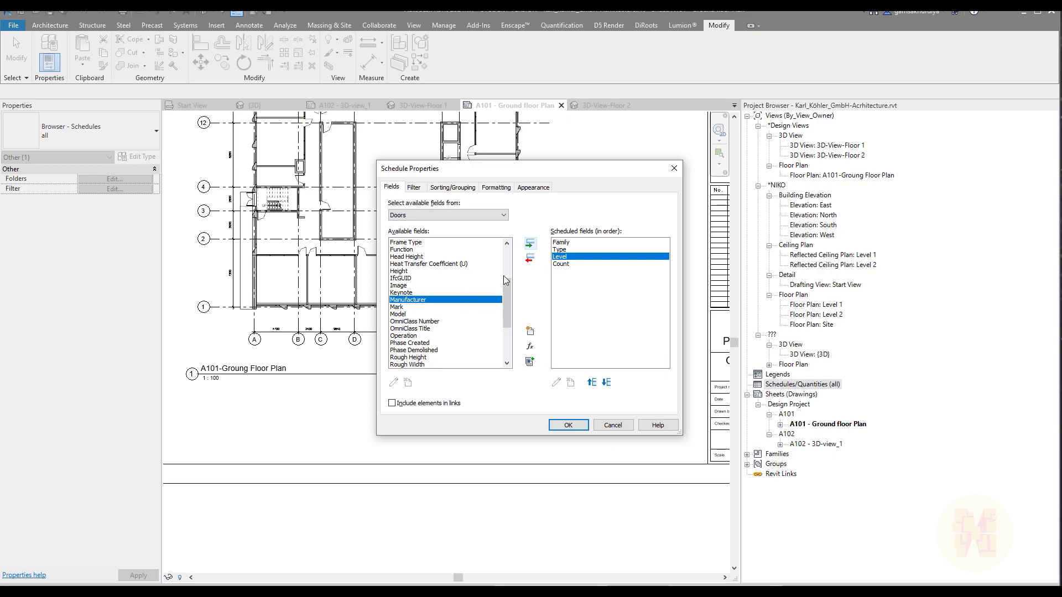
left_click(571, 426)
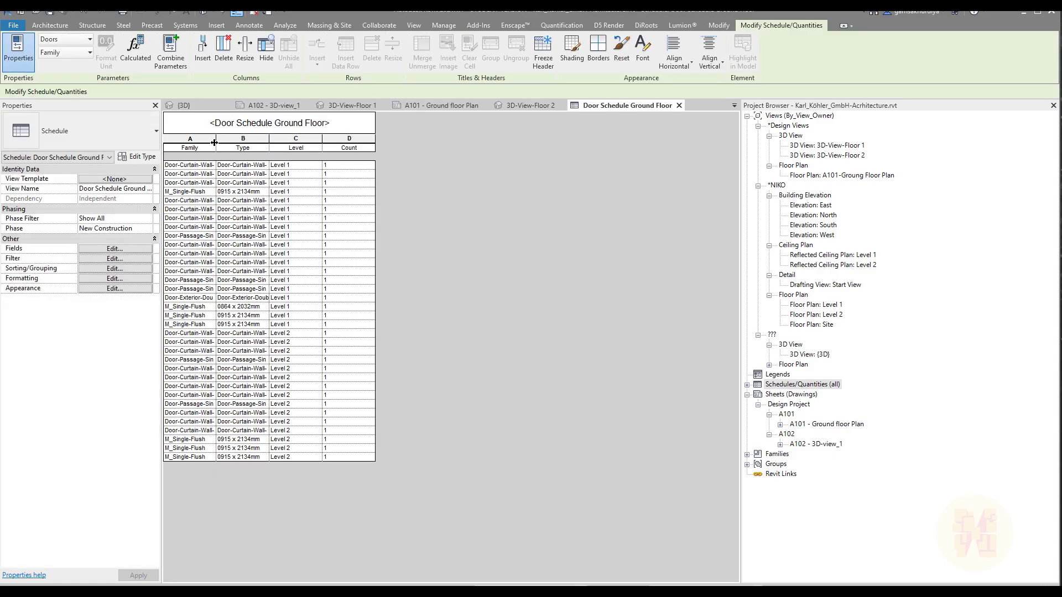
- Widen the Family and Type columns to fit the full door names and narrow the Level column
left_click_drag(214, 142, 393, 141)
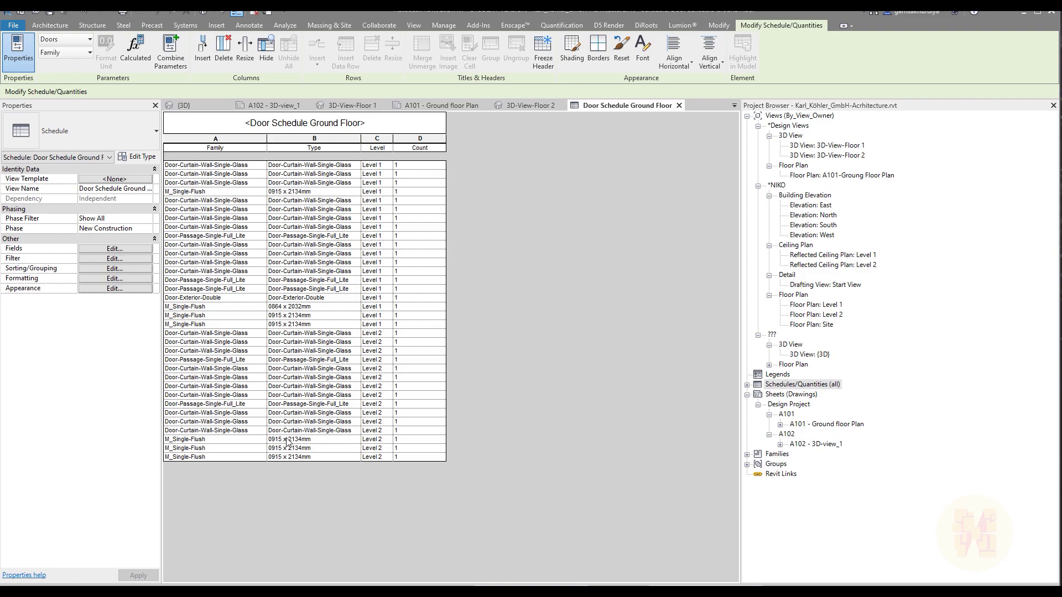
left_click(287, 440)
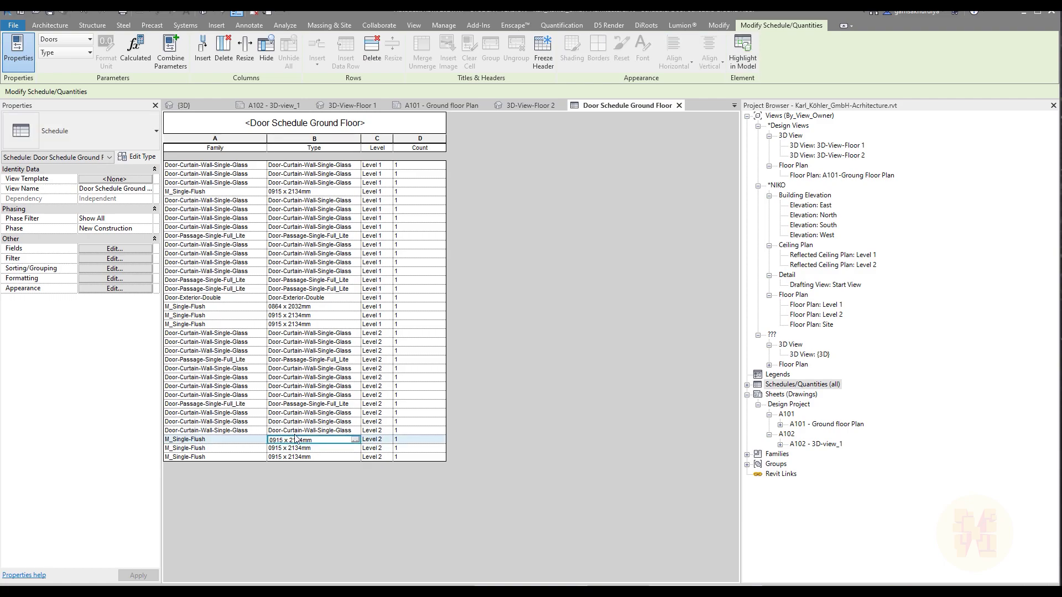
left_click(297, 432)
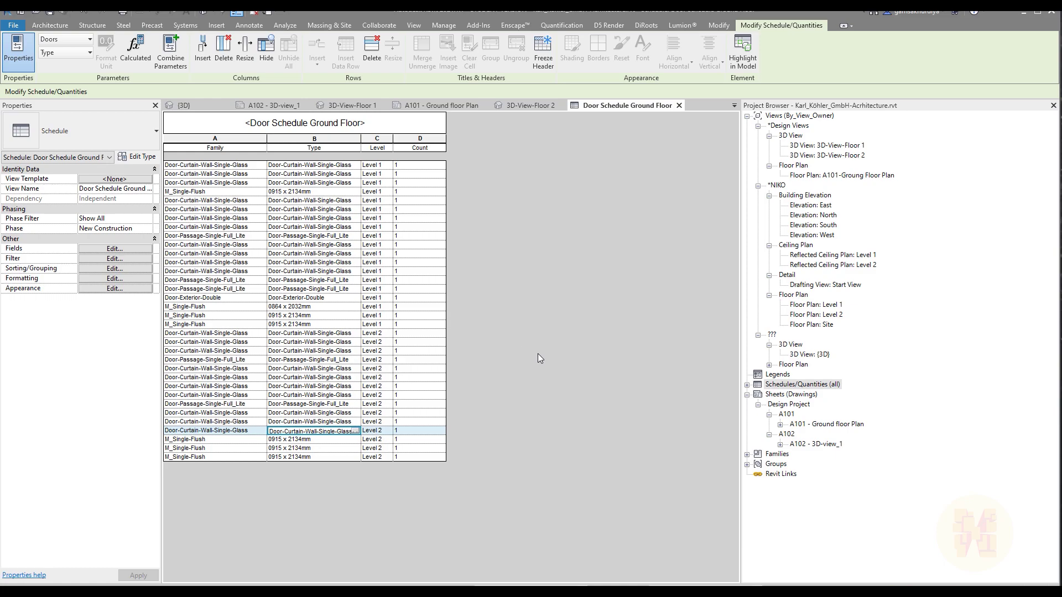
left_click(379, 334)
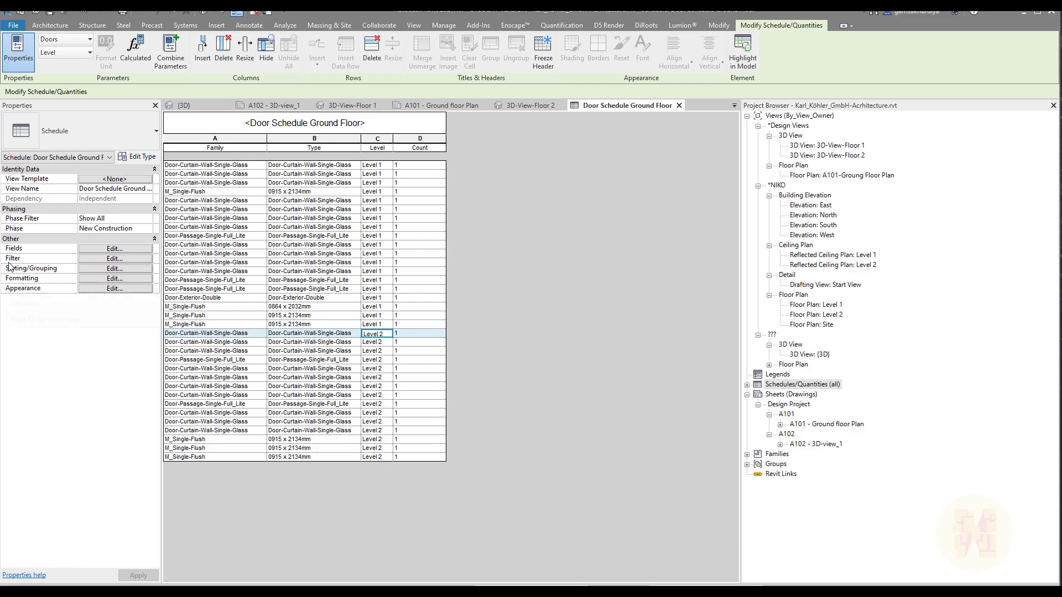
- Filter the door schedule to doors whose Level equals Level 1
left_click(113, 258)
left_click(453, 205)
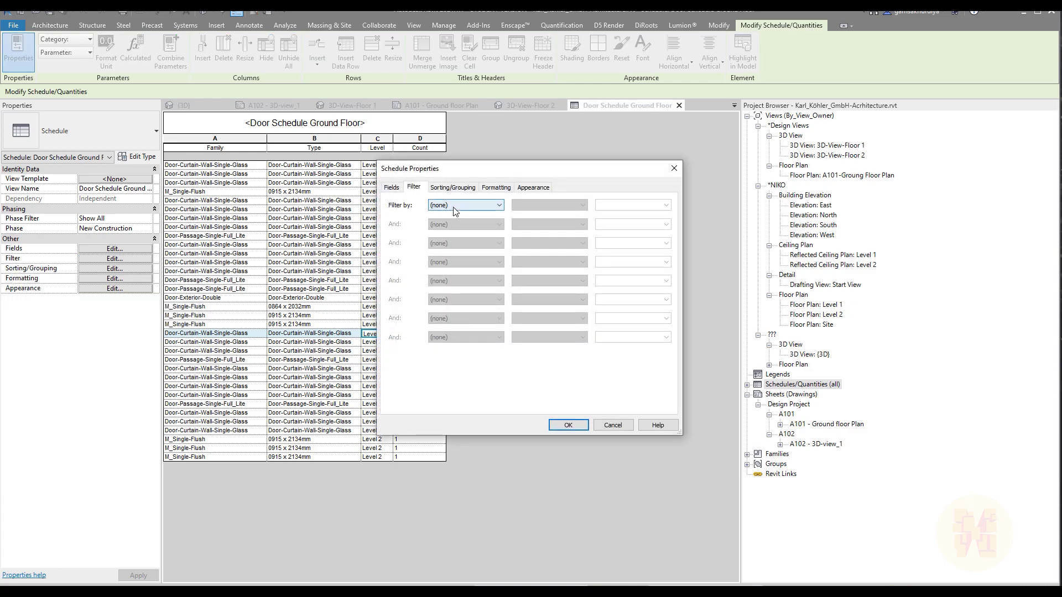
left_click(444, 221)
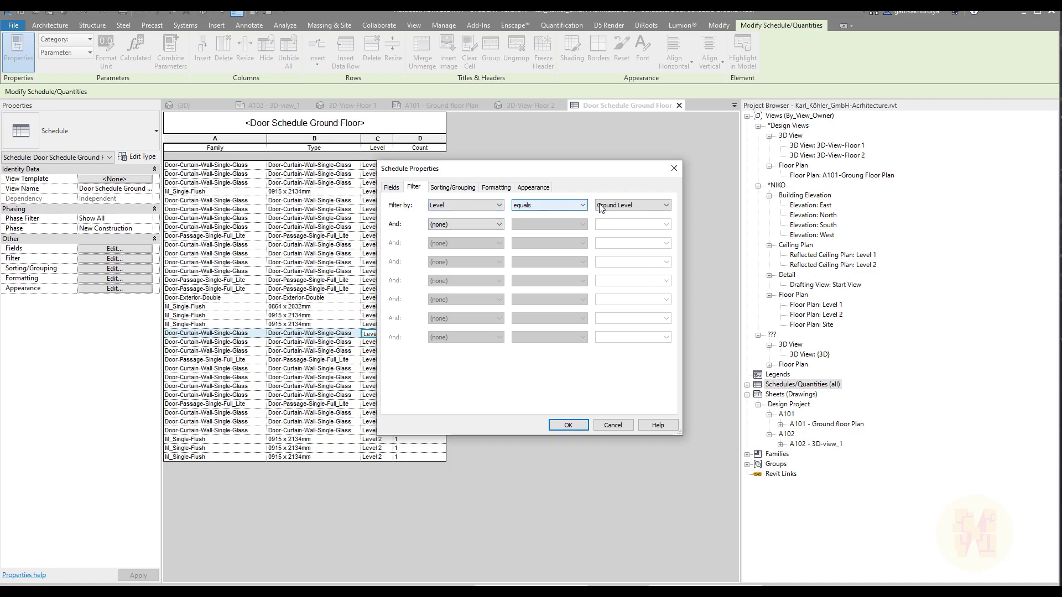
left_click(620, 206)
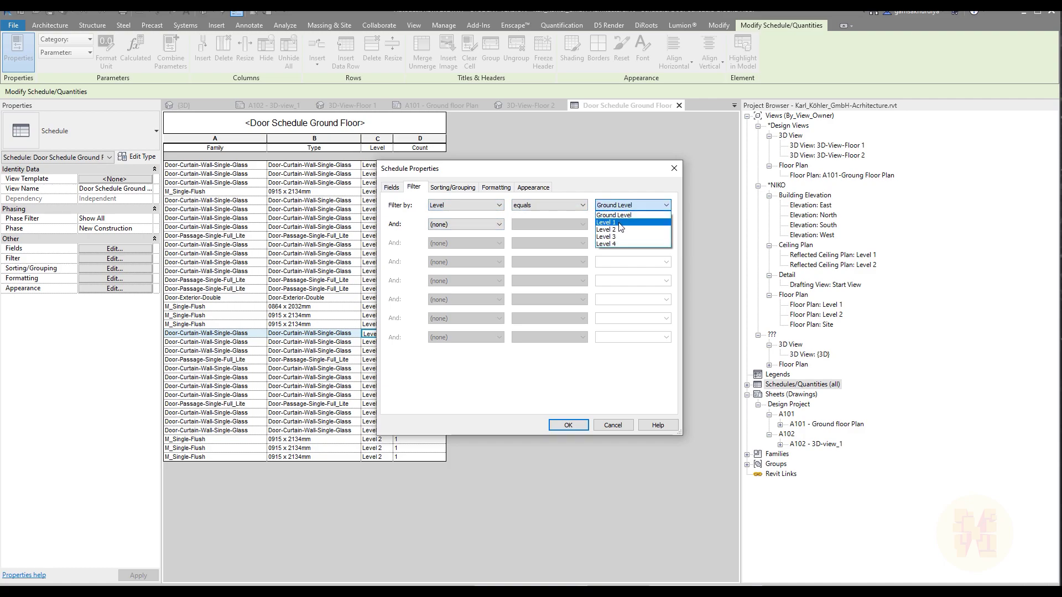
left_click(620, 223)
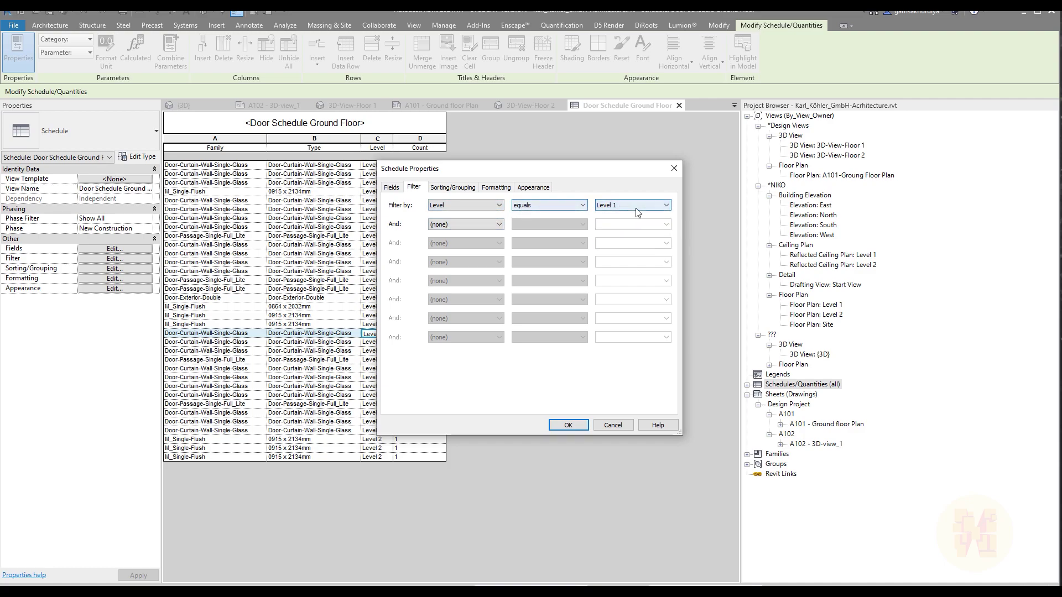
left_click(575, 423)
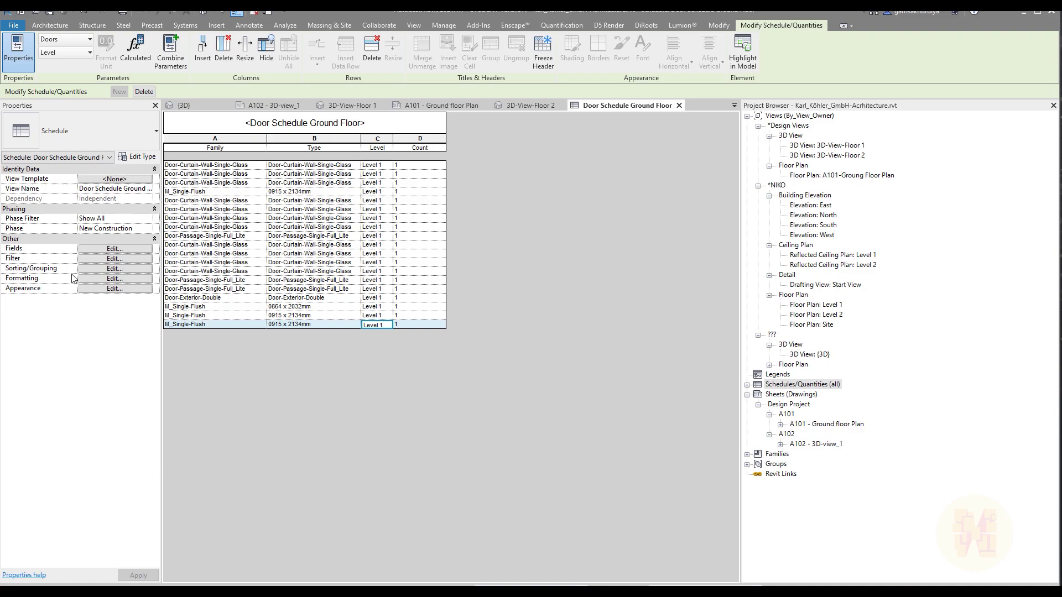
- Turn off itemizing every instance in the ground floor door schedule's sorting and grouping settings
left_click(128, 272)
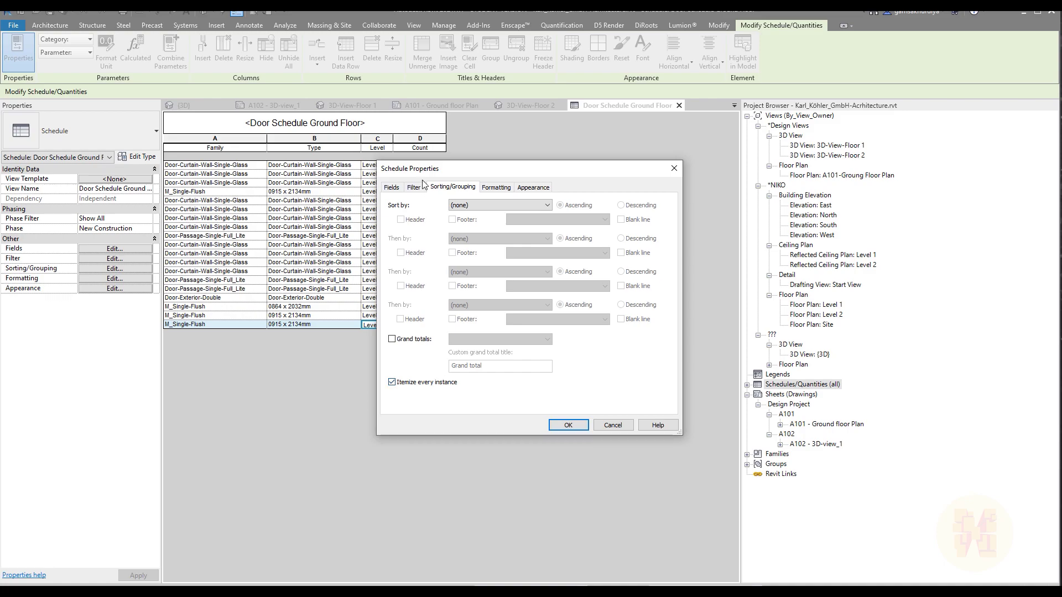
left_click_drag(448, 170, 531, 168)
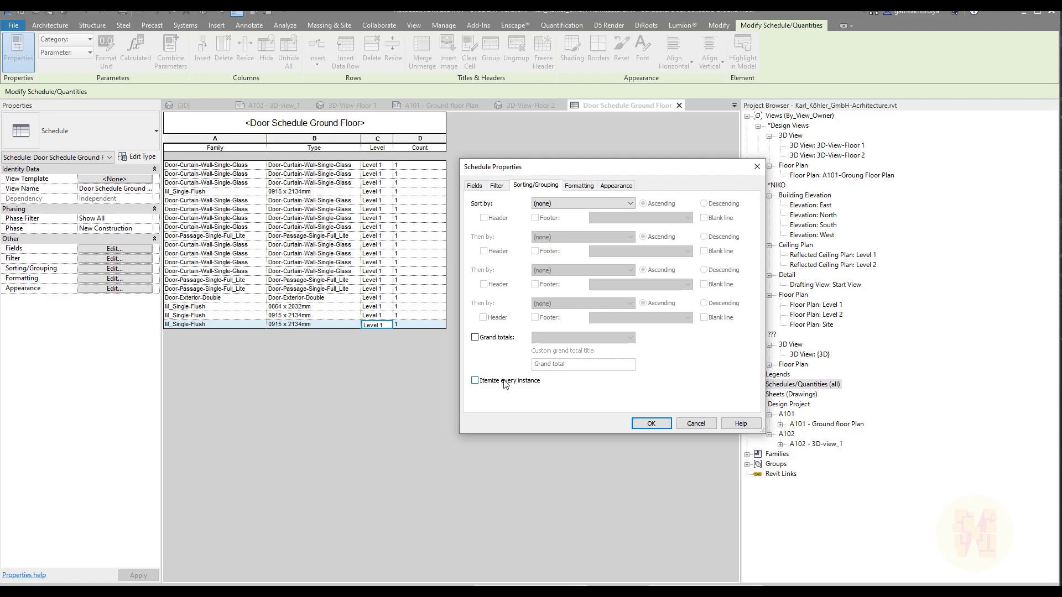
left_click(650, 424)
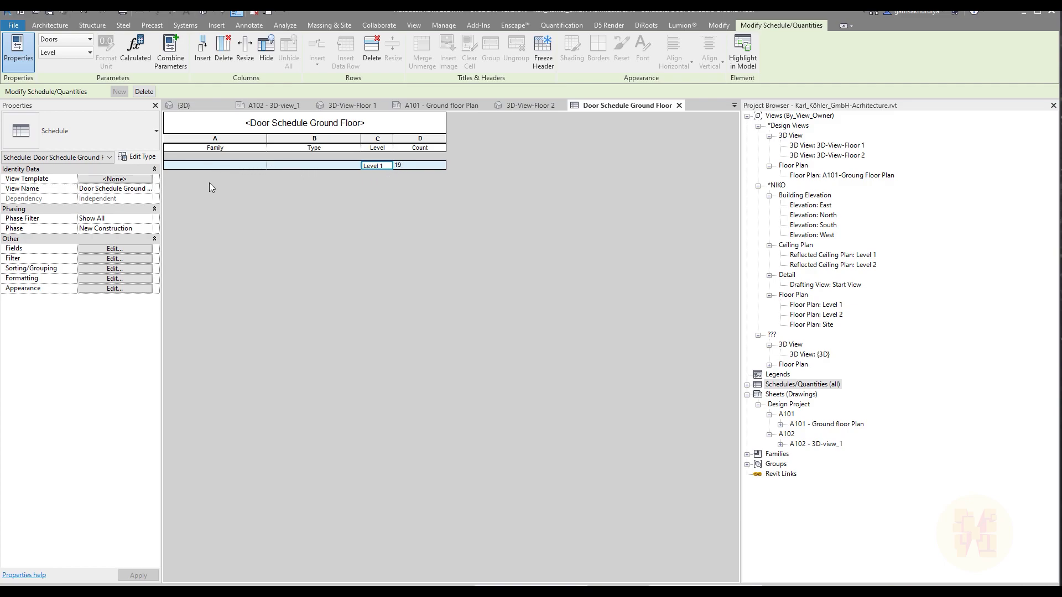
- Sort the door schedule by Family in ascending order
left_click(114, 269)
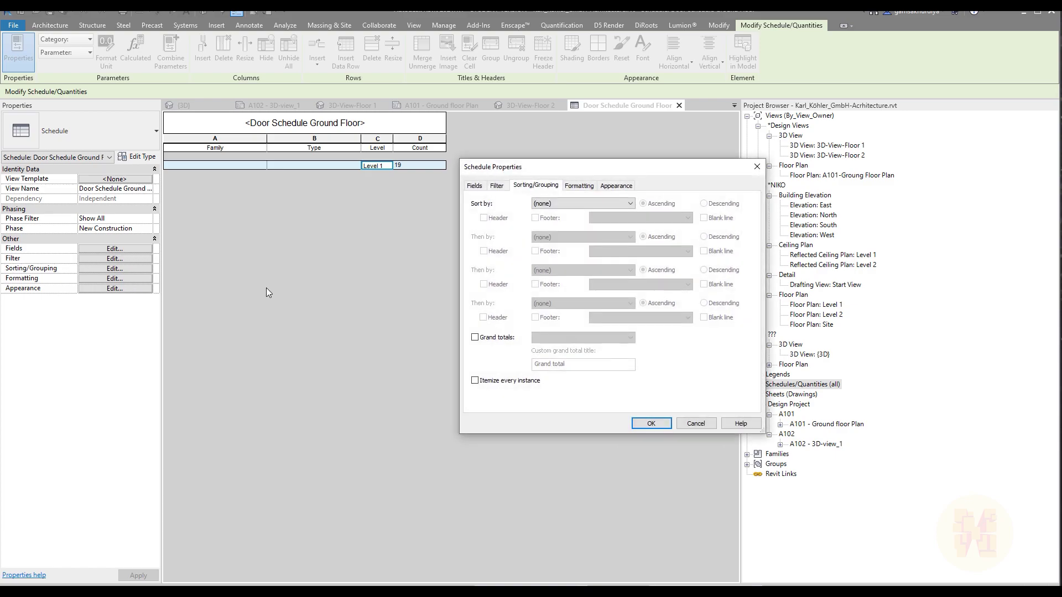
left_click(550, 205)
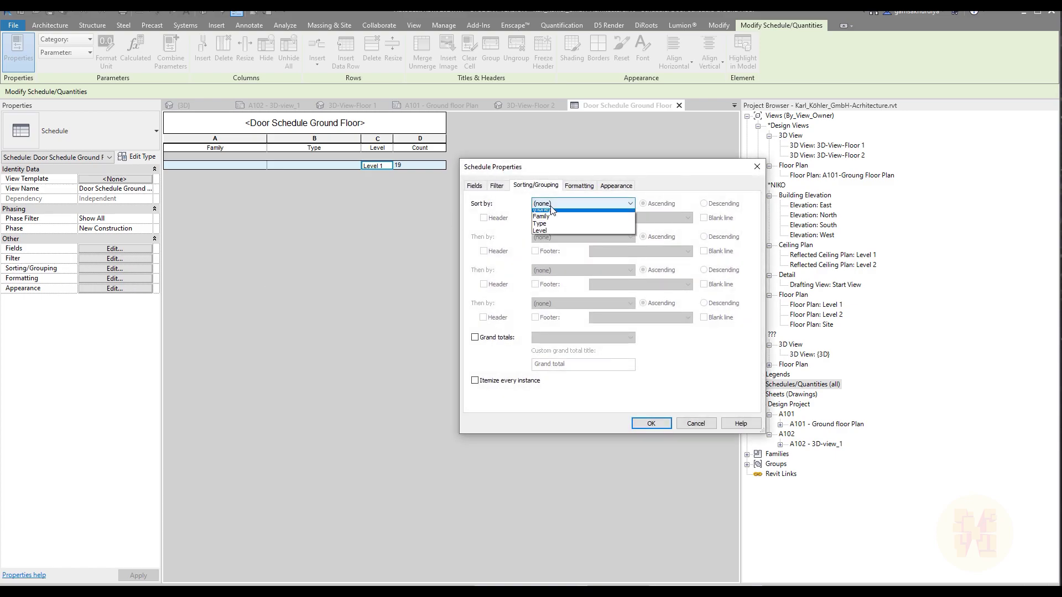
left_click(548, 221)
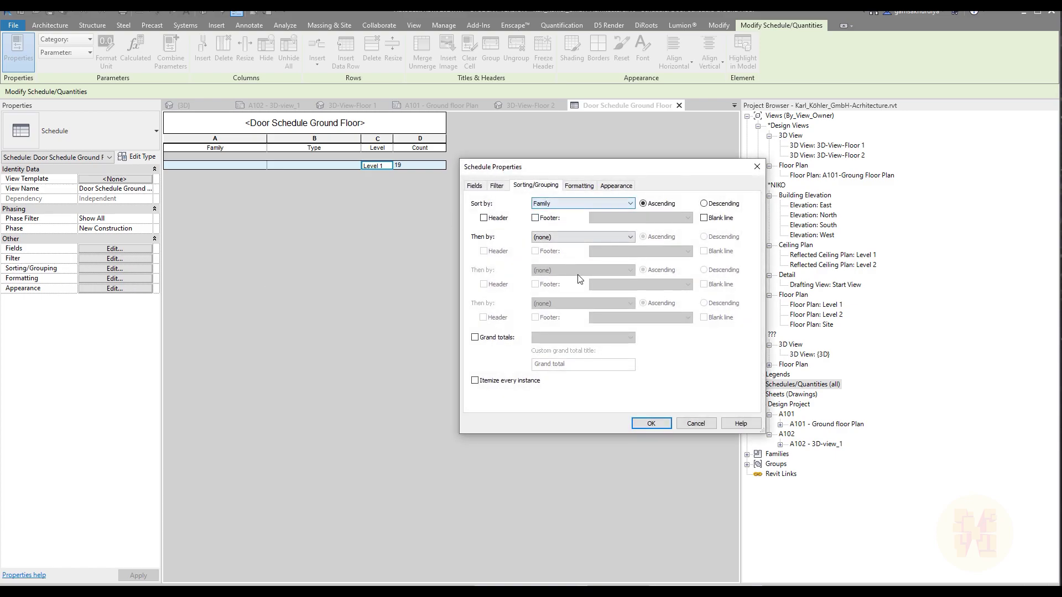
left_click(649, 424)
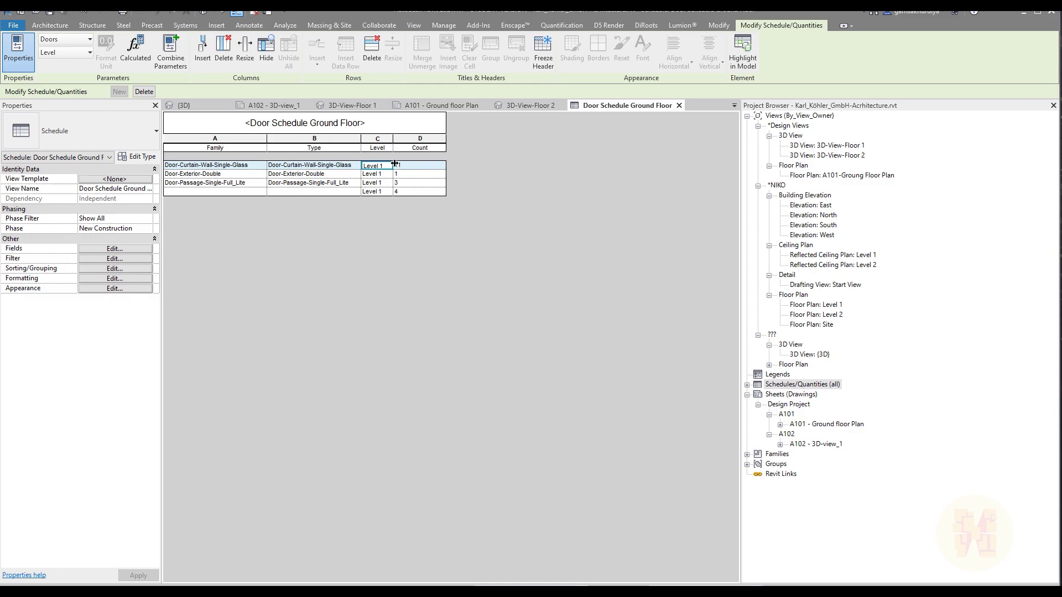
- Add Type as the second sorting level of the door schedule so the M_Single-Flush sizes are listed separately
left_click(218, 192)
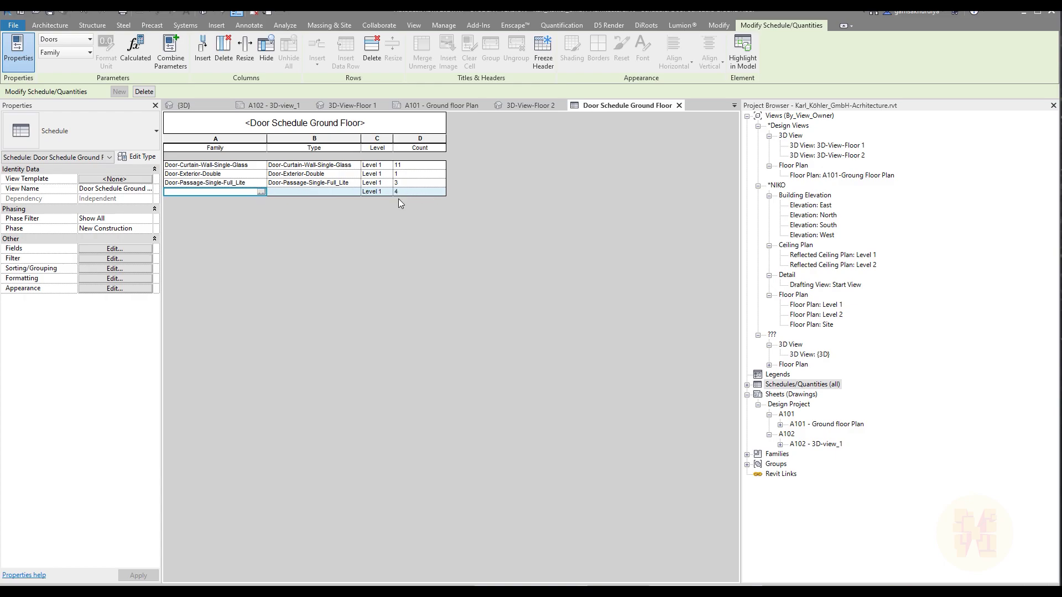
left_click(84, 268)
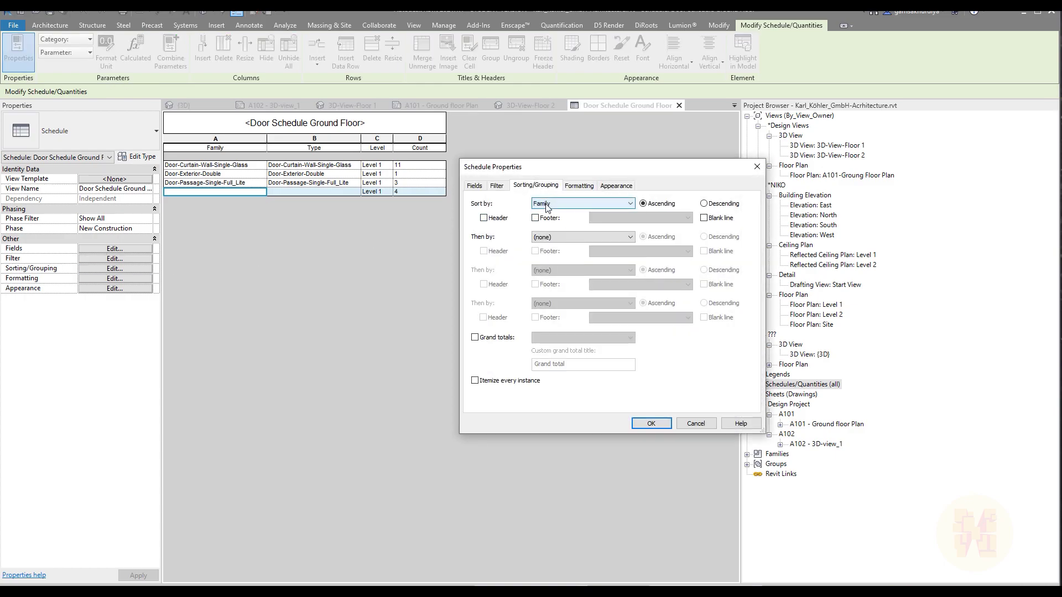
left_click(551, 239)
left_click(548, 261)
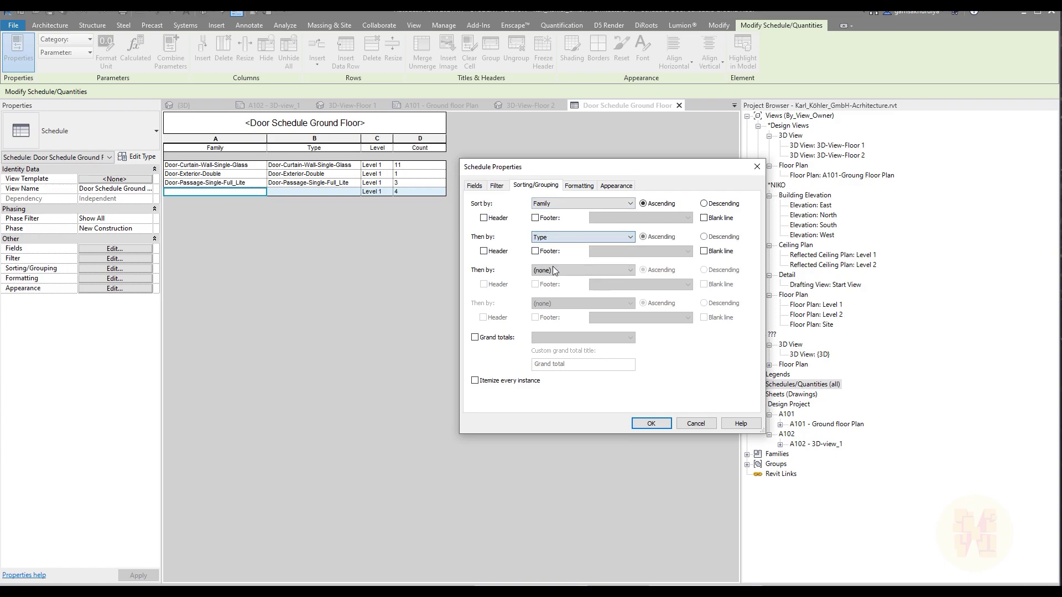
left_click(636, 422)
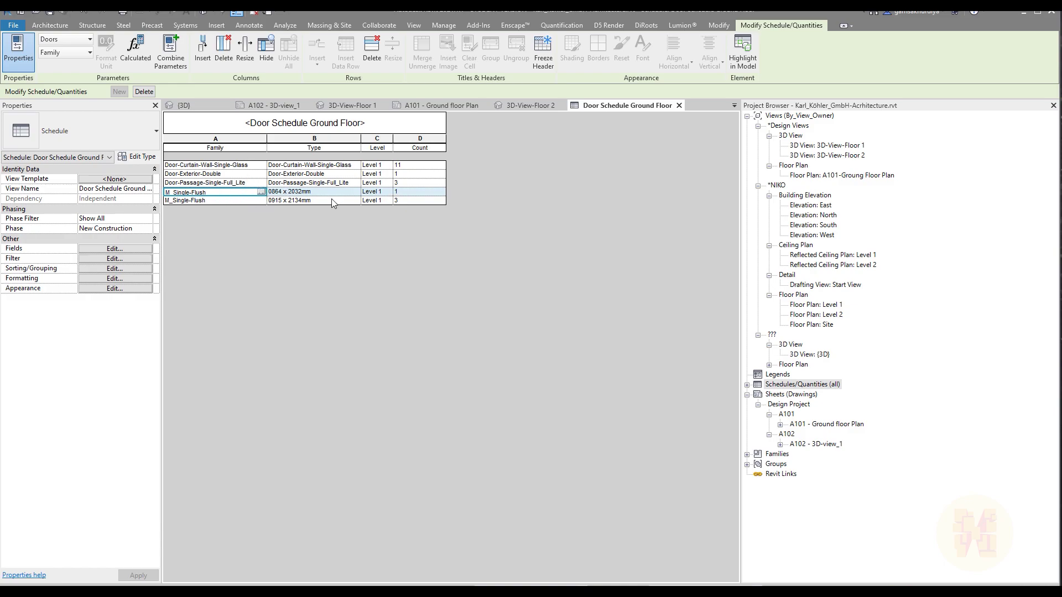
- Enable grand totals for the door schedule with the Totals only option
left_click(89, 269)
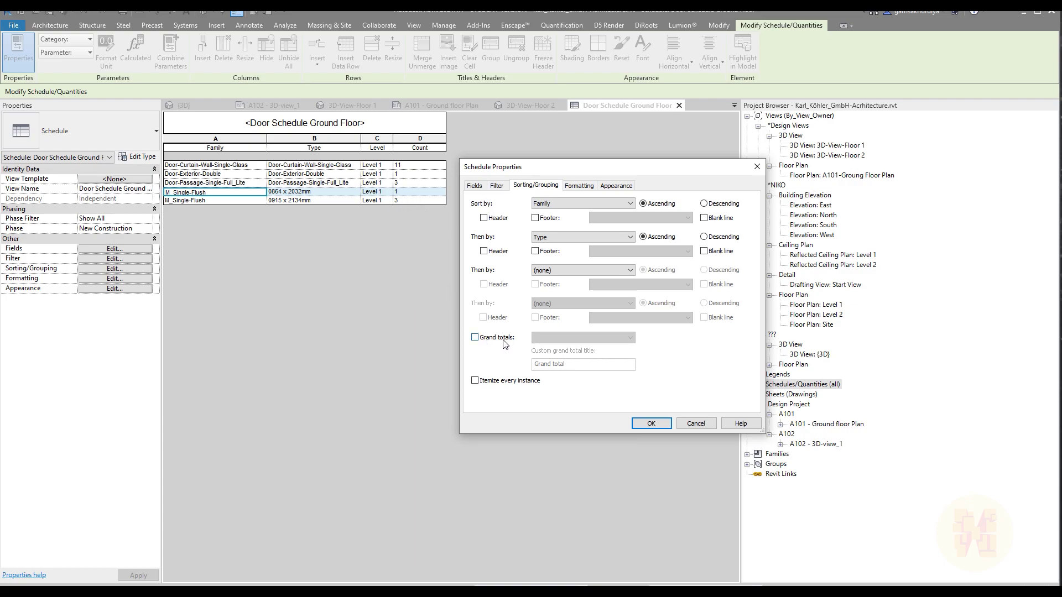
left_click(489, 342)
left_click(542, 341)
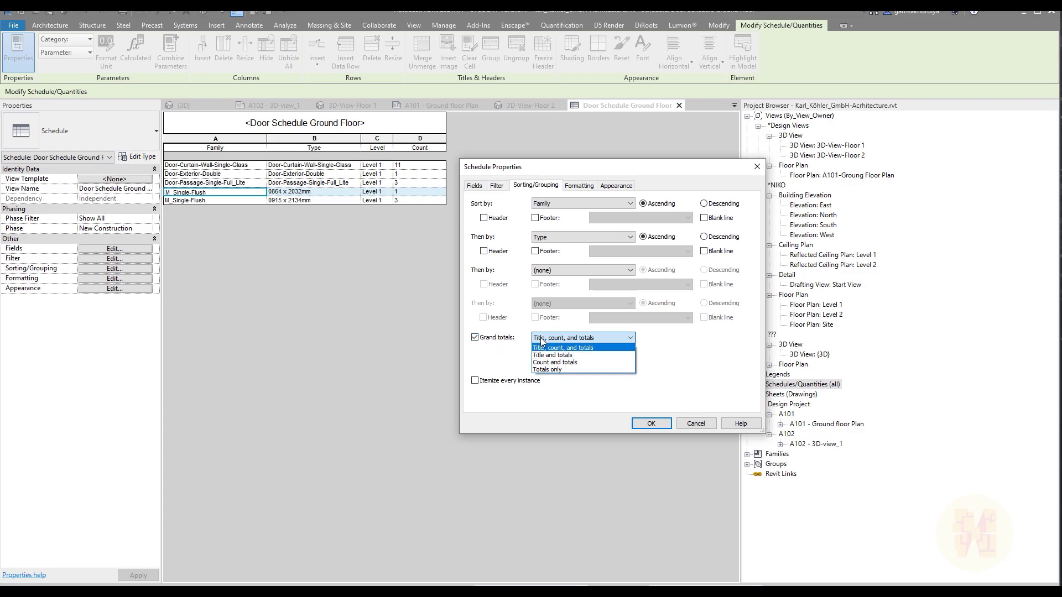
left_click(610, 369)
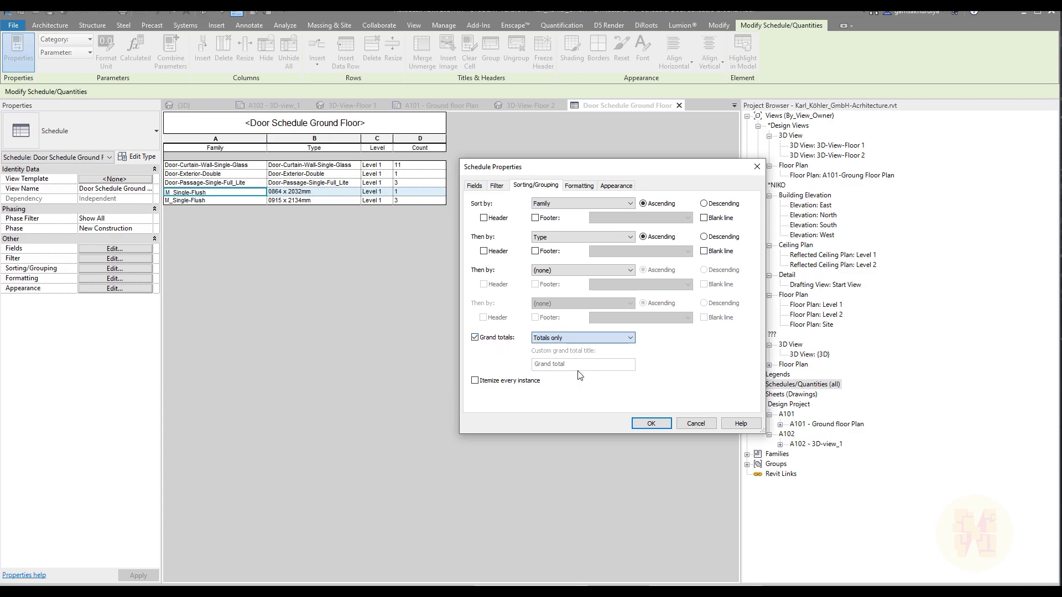
left_click(652, 423)
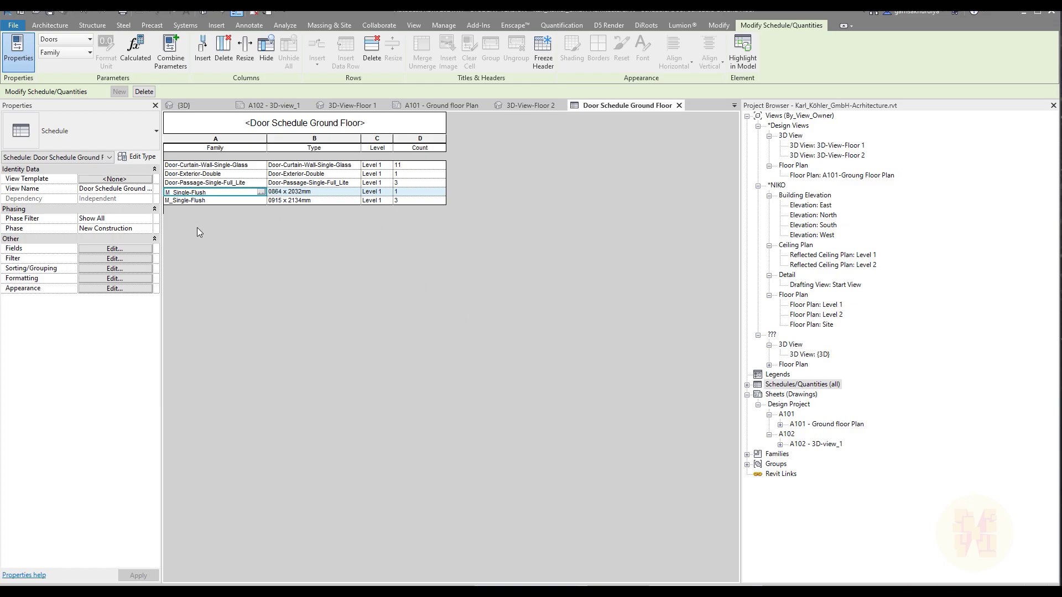
- Set the Count field to calculate totals and slightly narrow the schedule's Family column
left_click(116, 279)
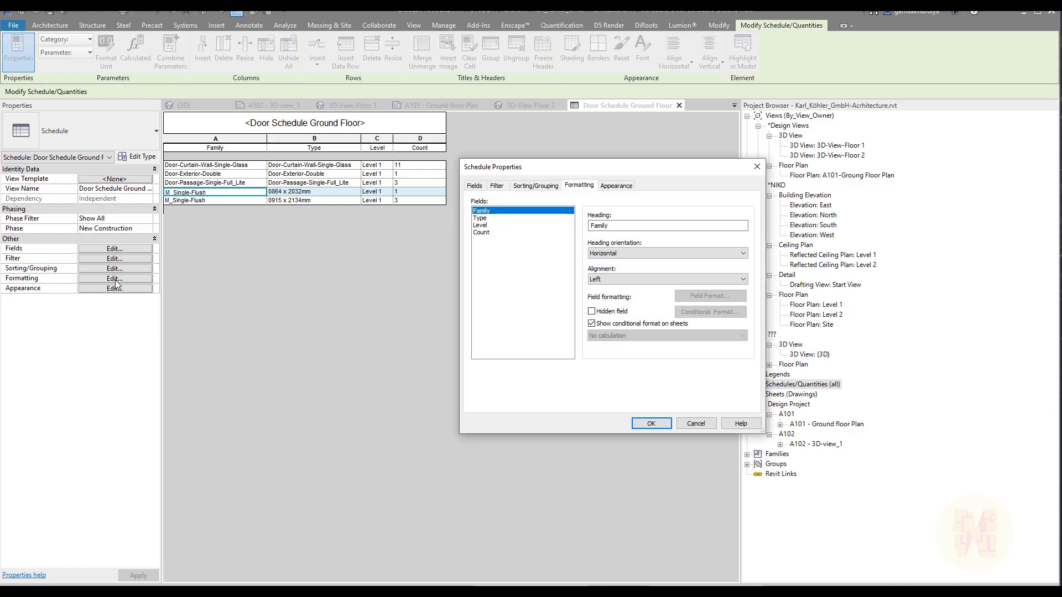
left_click(483, 233)
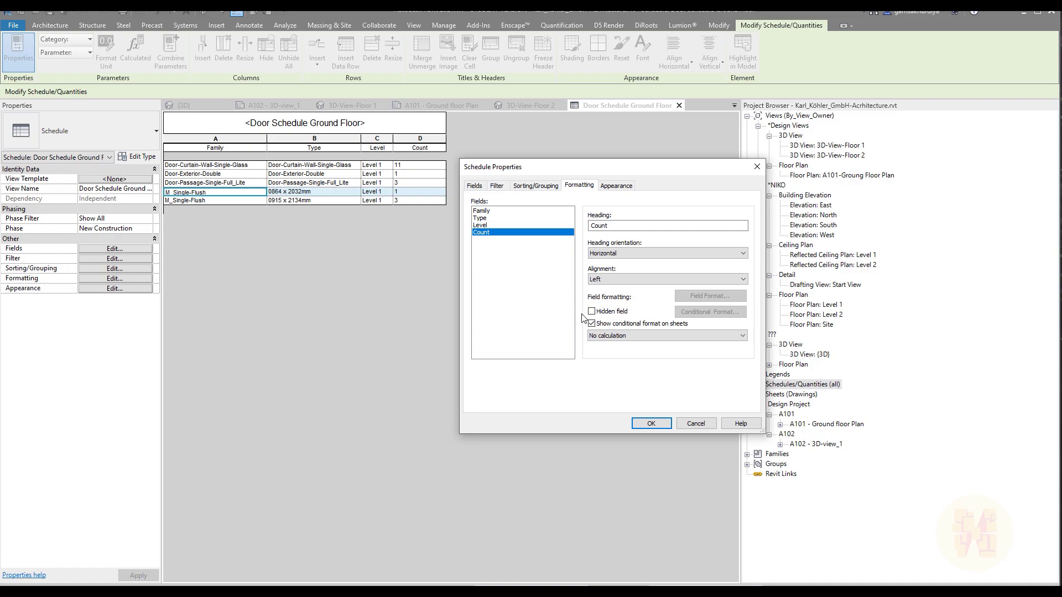
left_click(607, 337)
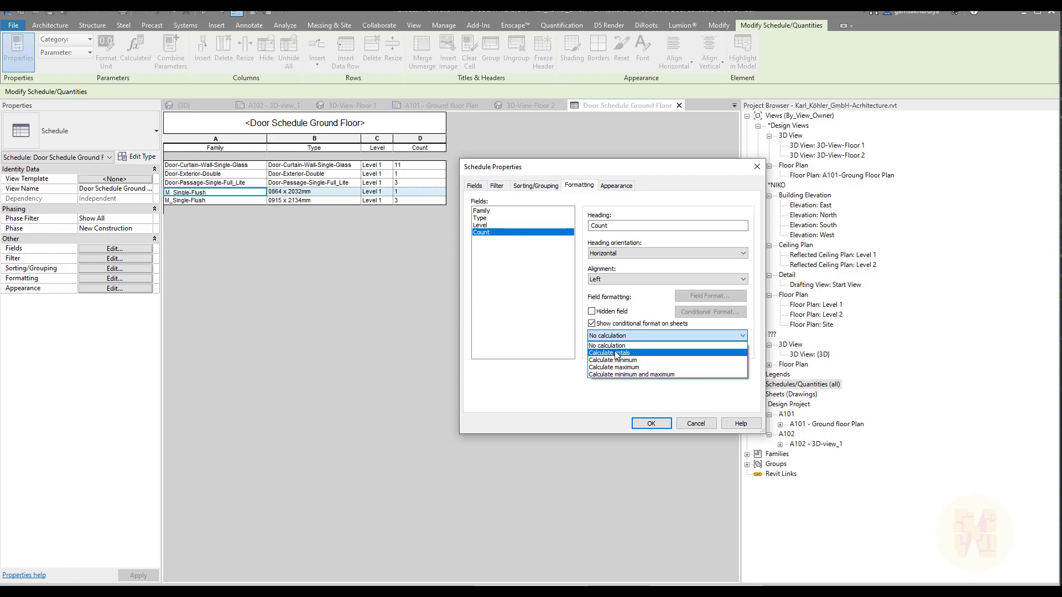
left_click(614, 352)
left_click(636, 423)
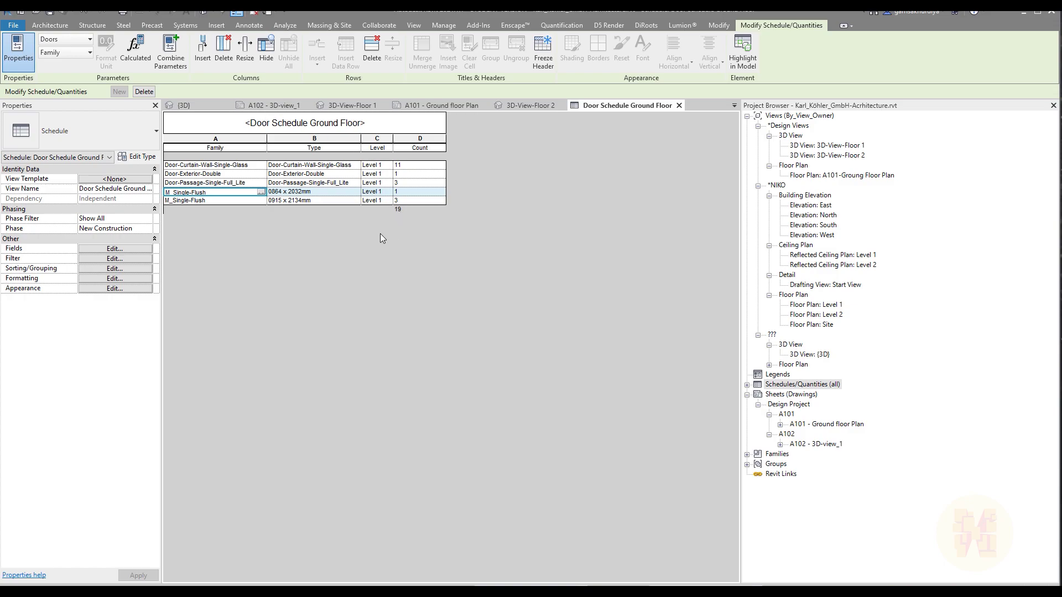
left_click_drag(267, 136, 254, 135)
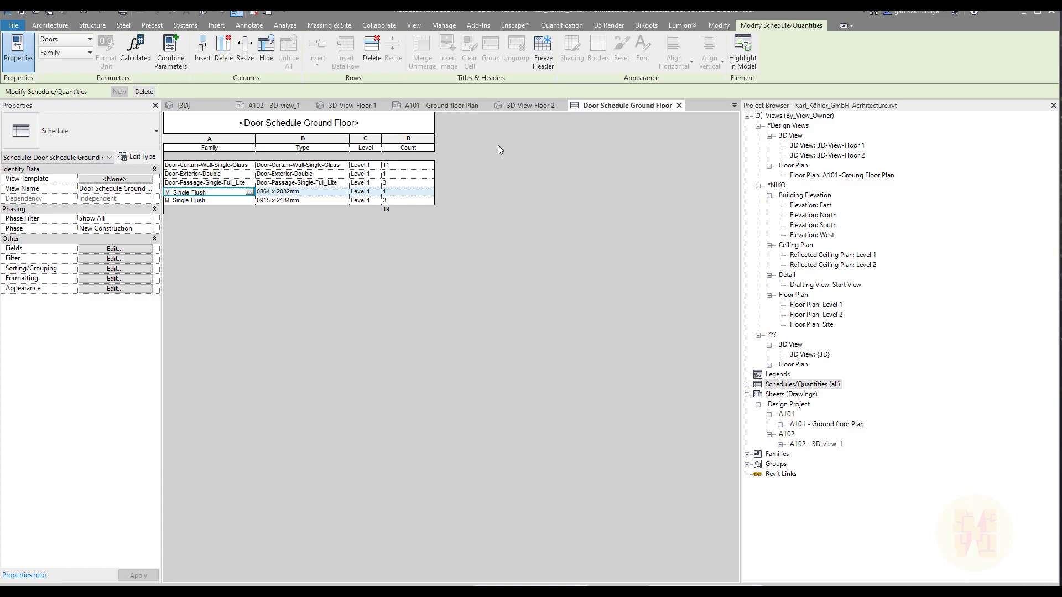
- Place Door Schedule Ground Floor on sheet A101 - Ground floor Plan, beside the lower part of the title block
left_click(450, 105)
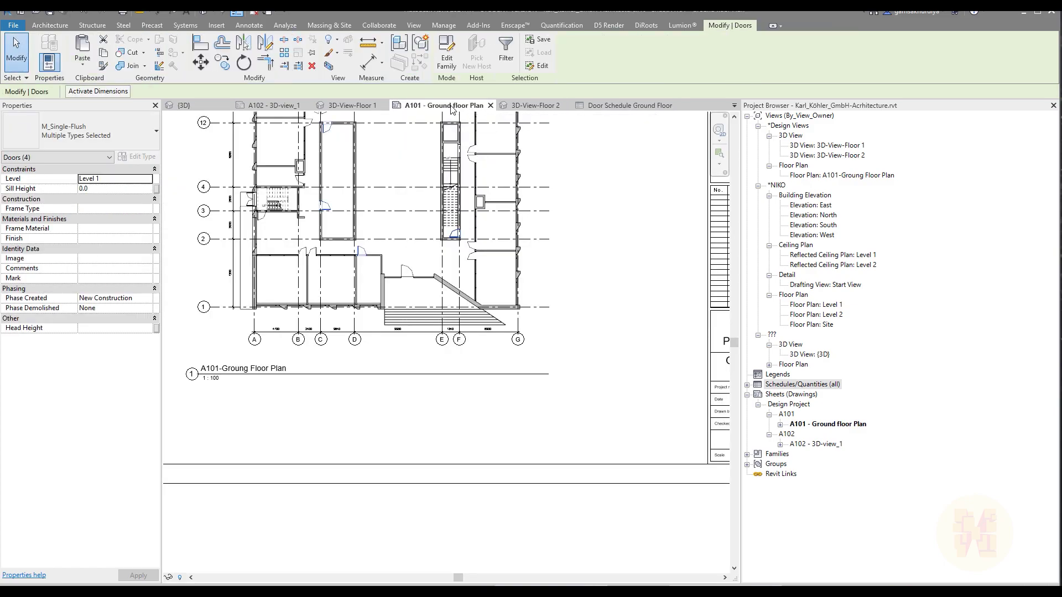
double_click(758, 385)
left_click(813, 394)
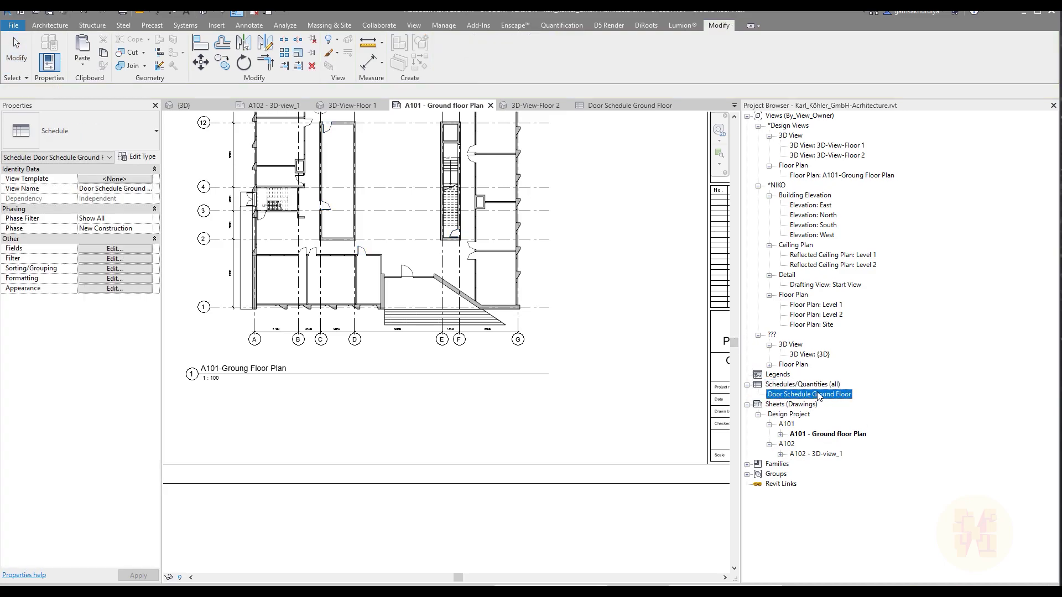
left_click_drag(798, 390, 638, 423)
left_click(638, 423)
key("Escape")
scroll(637, 482, "up", 4)
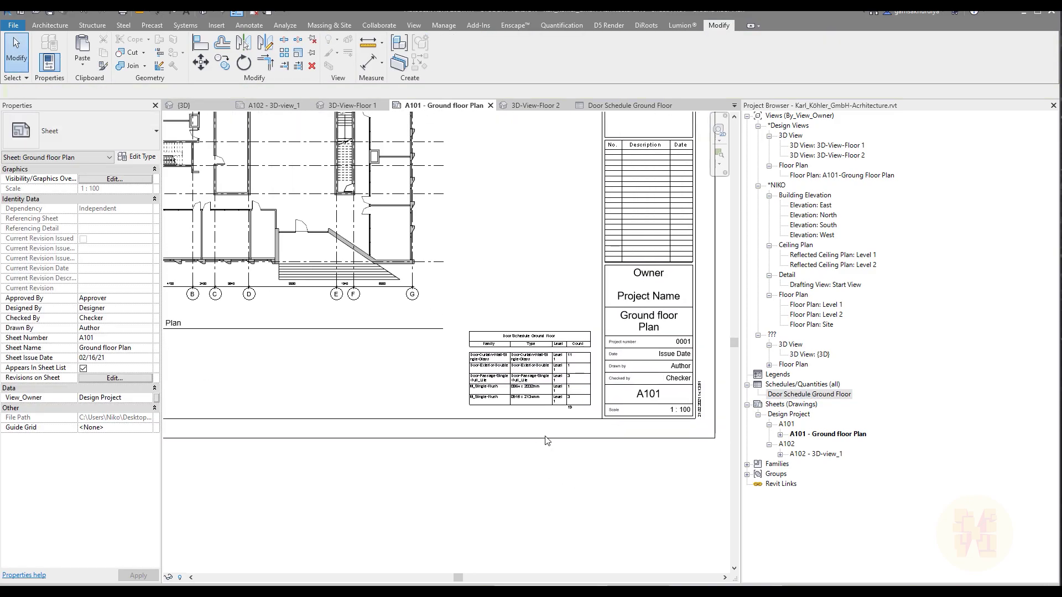
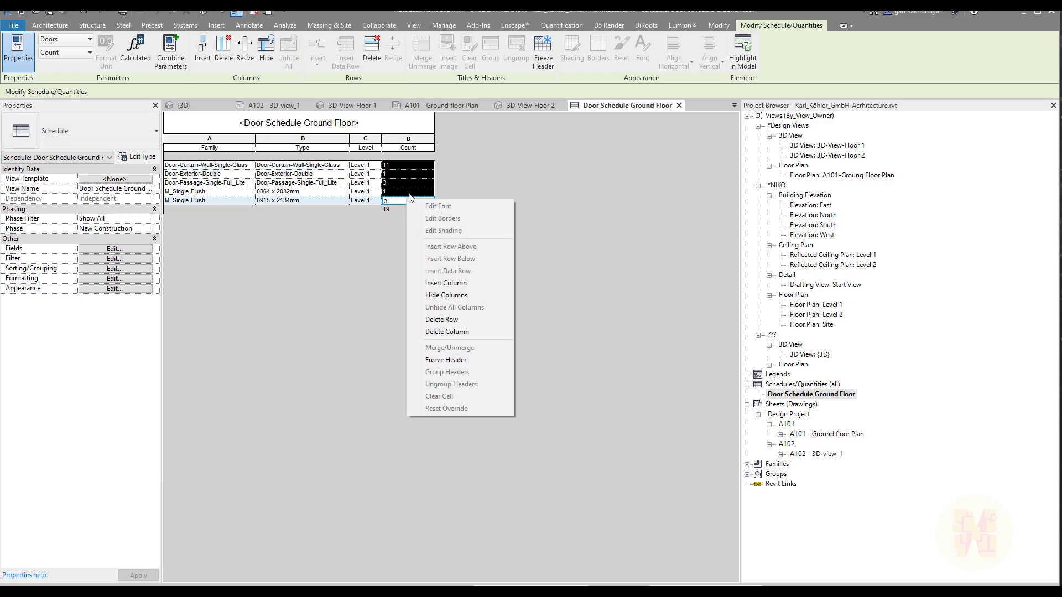
- Try to realign the door schedule's Count column from its header using the Right, Center and Left horizontal alignments
key("Escape")
left_click(397, 192)
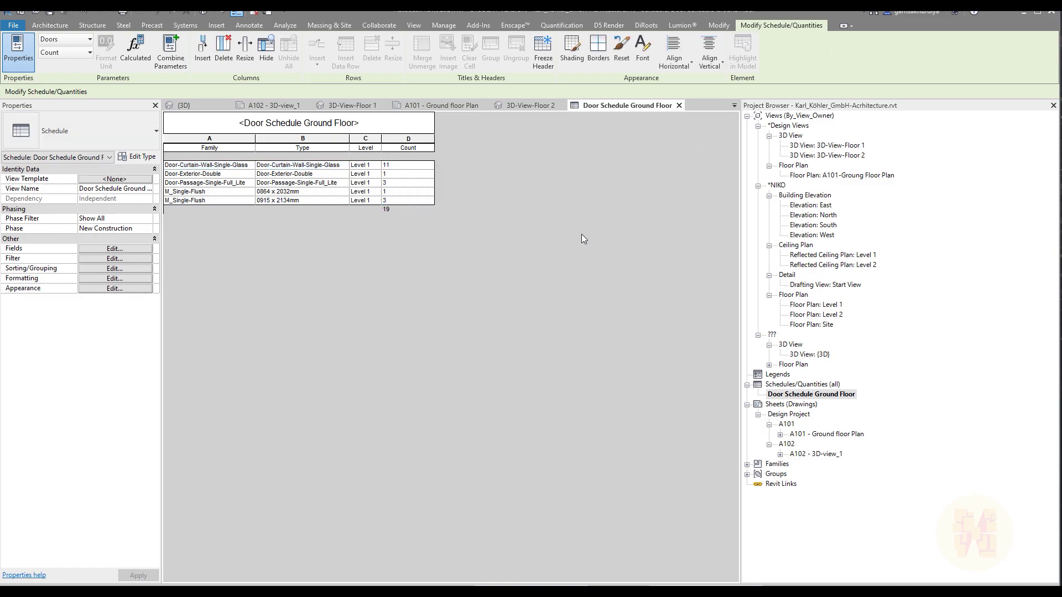
left_click(408, 151)
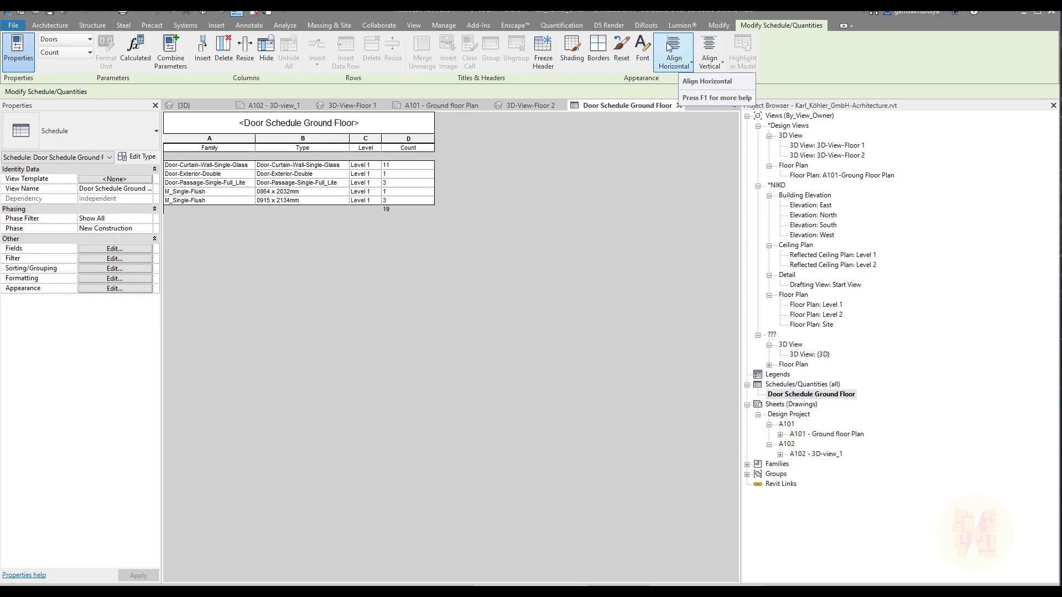
left_click(672, 62)
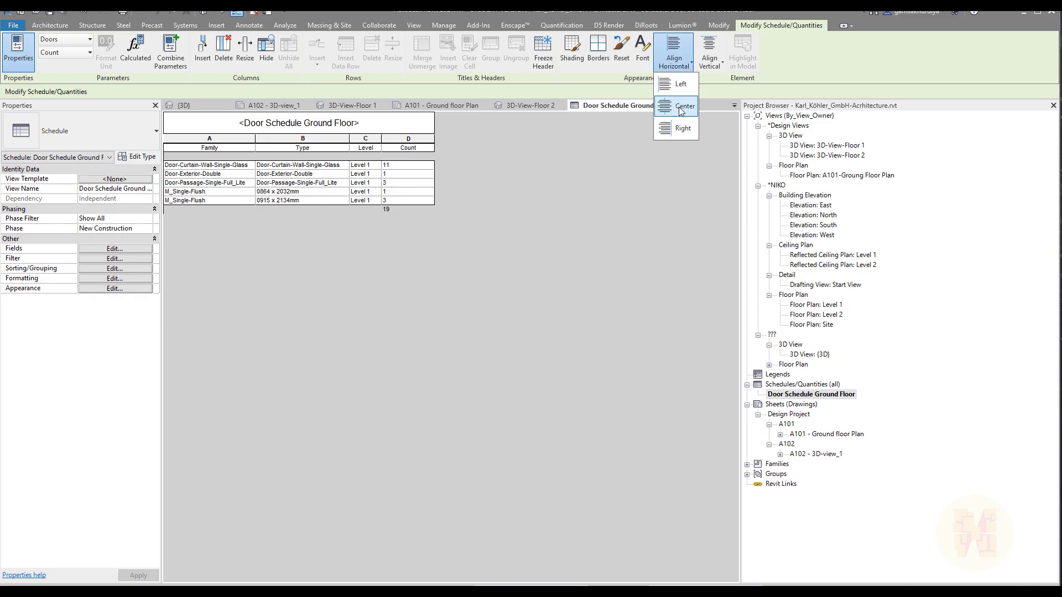
left_click(667, 127)
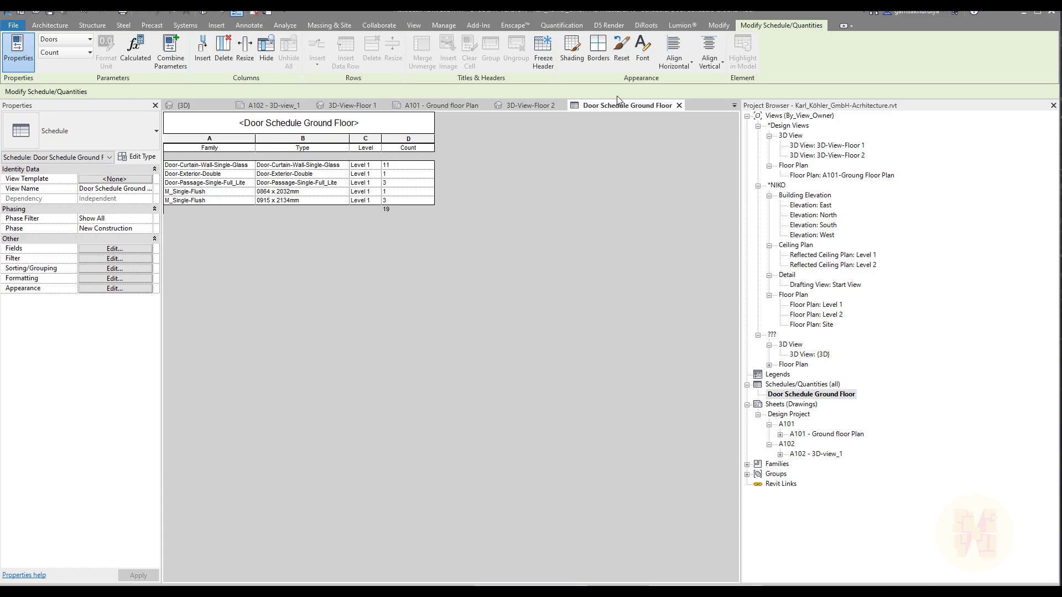
left_click(674, 56)
left_click(674, 106)
left_click(419, 176)
left_click(412, 151)
left_click(674, 55)
left_click(678, 83)
left_click(408, 174)
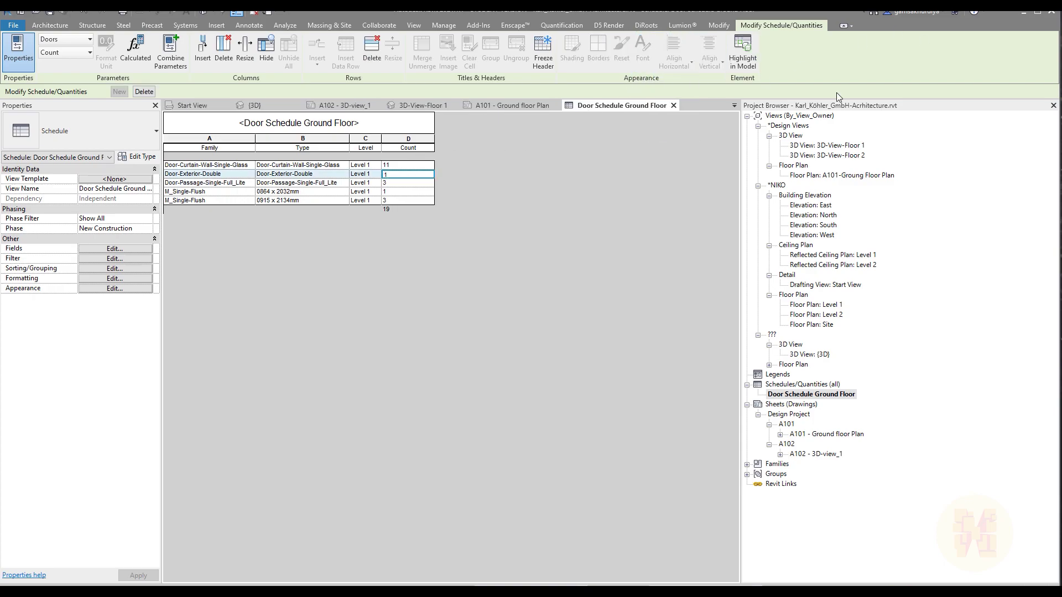
left_click(416, 148)
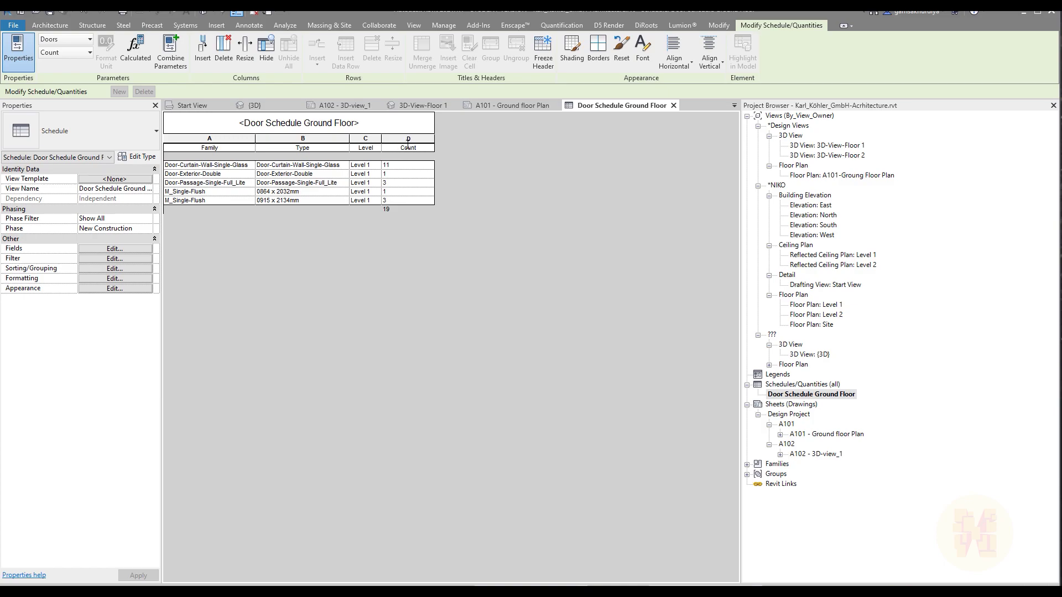
double_click(401, 146)
left_click(399, 167)
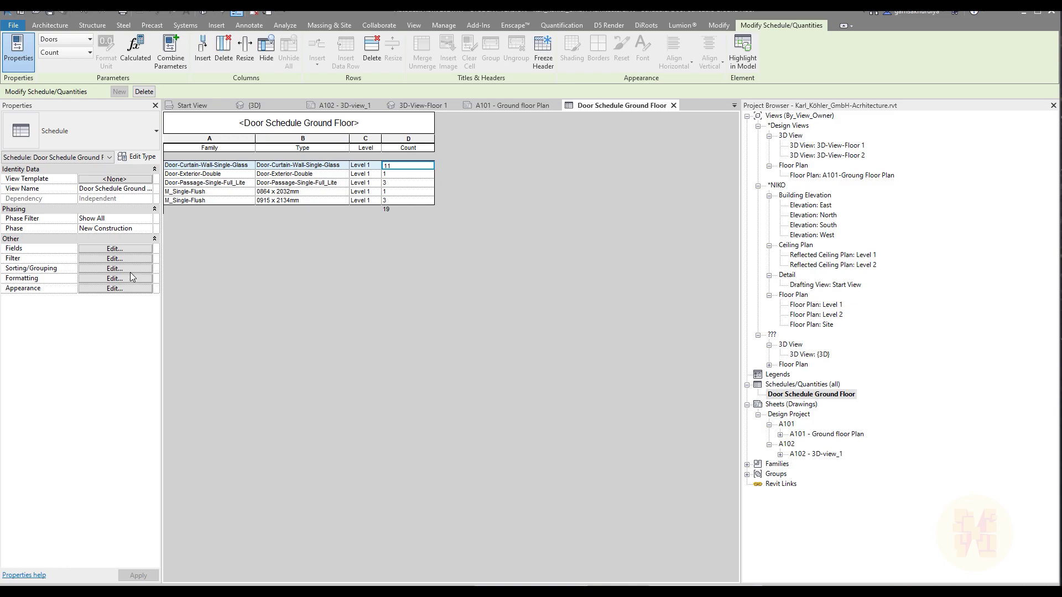
- Set the Count field's alignment to Center in the door schedule's formatting settings
left_click(92, 280)
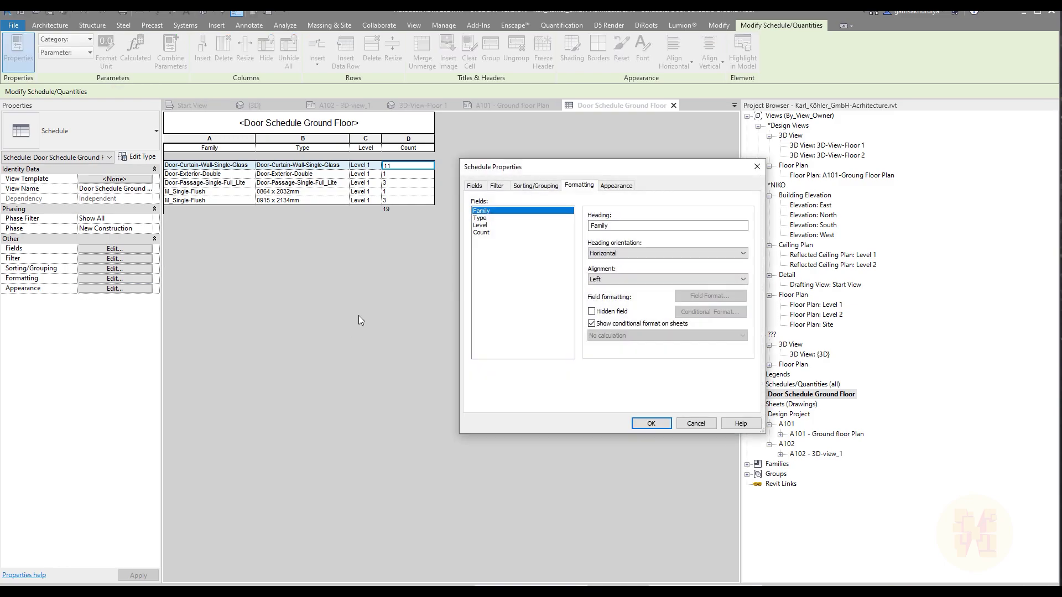
left_click(481, 233)
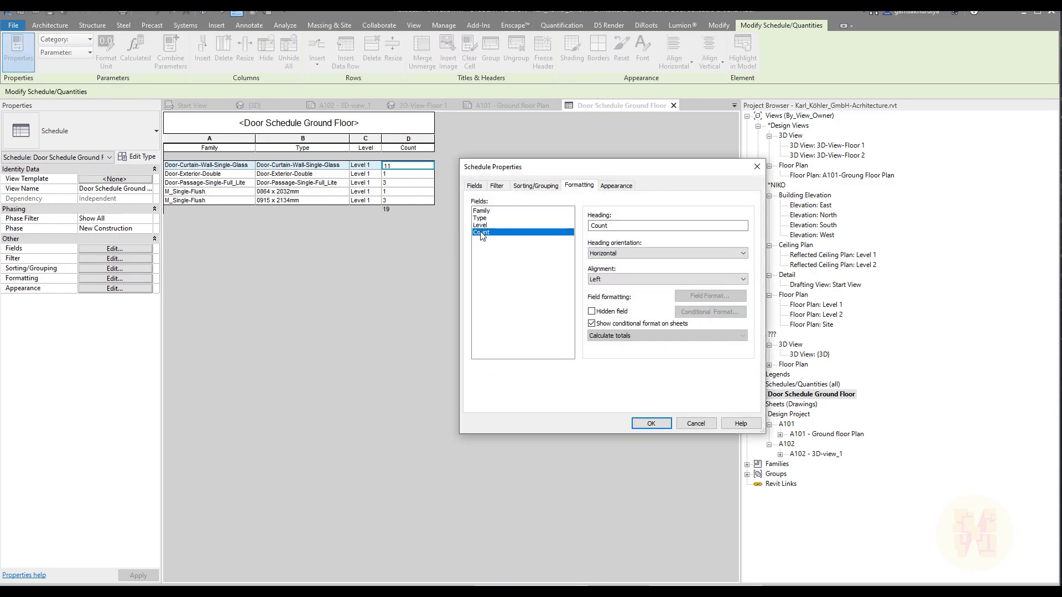
left_click(597, 279)
left_click(609, 297)
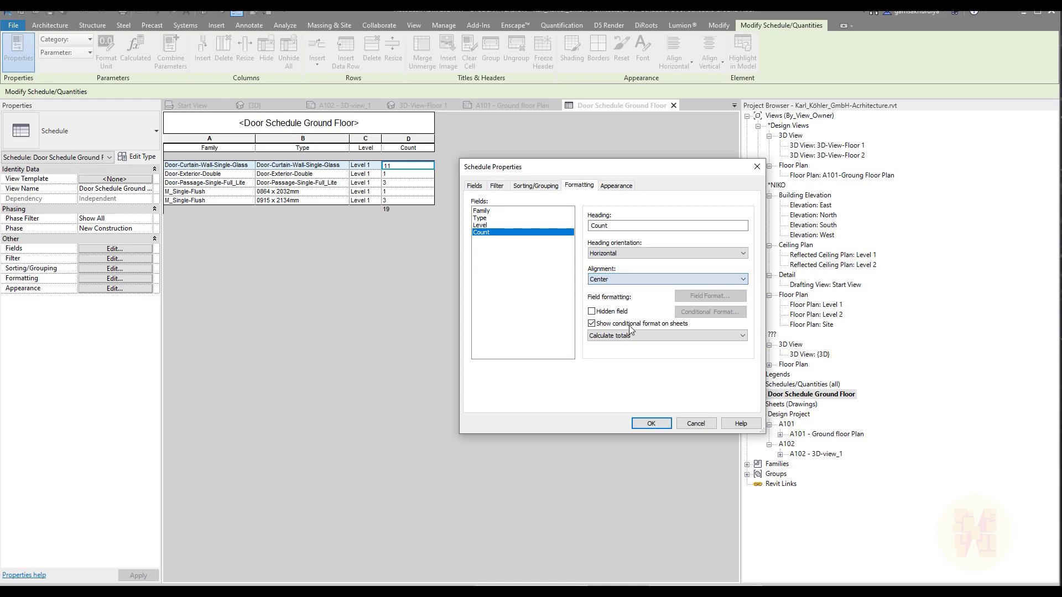
left_click(653, 423)
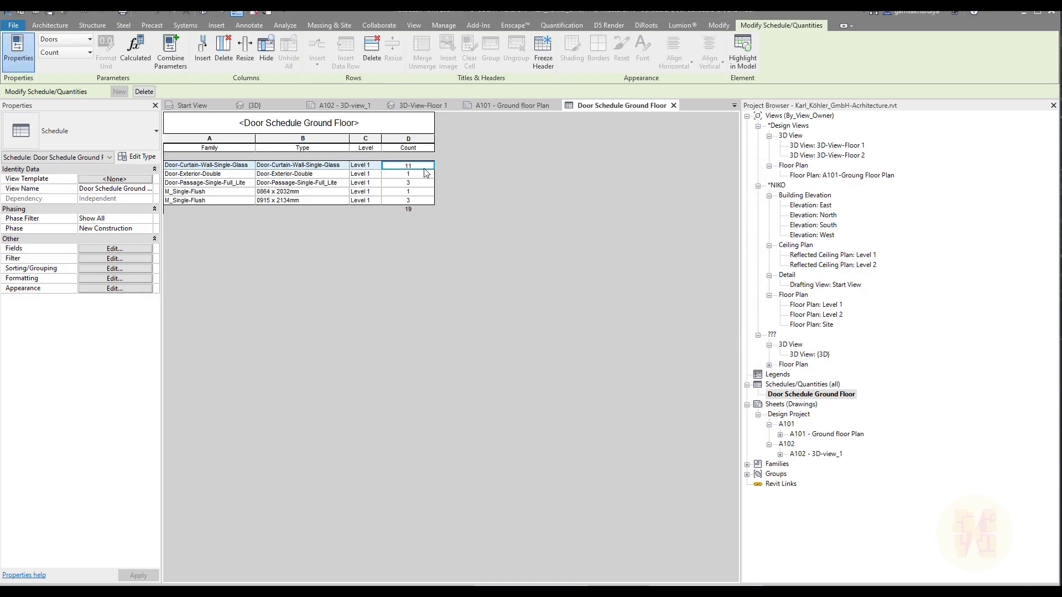
- Set the Level field's alignment to Center in the door schedule's formatting settings
left_click(95, 279)
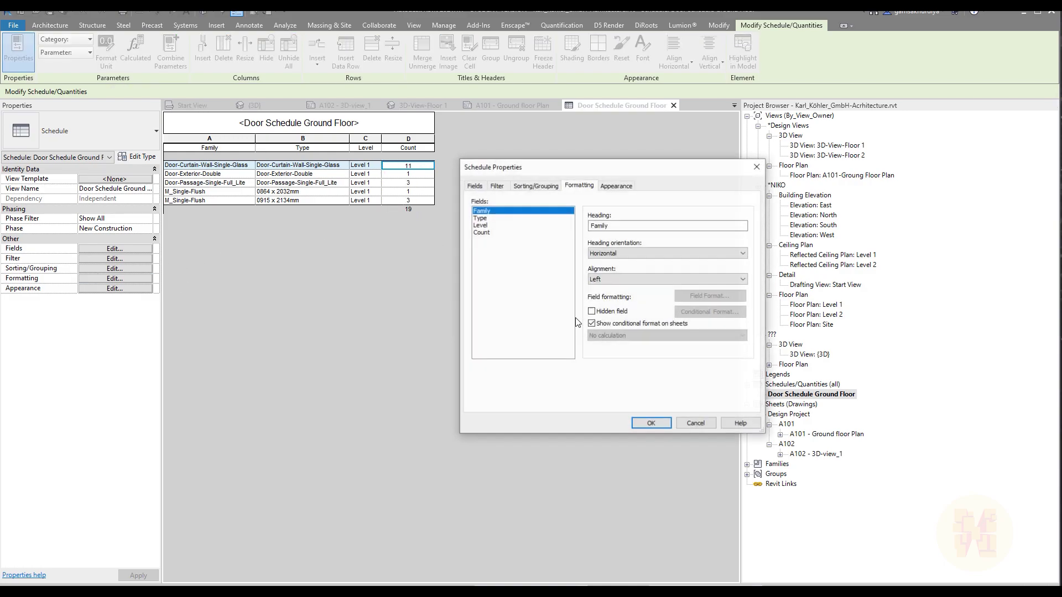
left_click(492, 225)
left_click(598, 279)
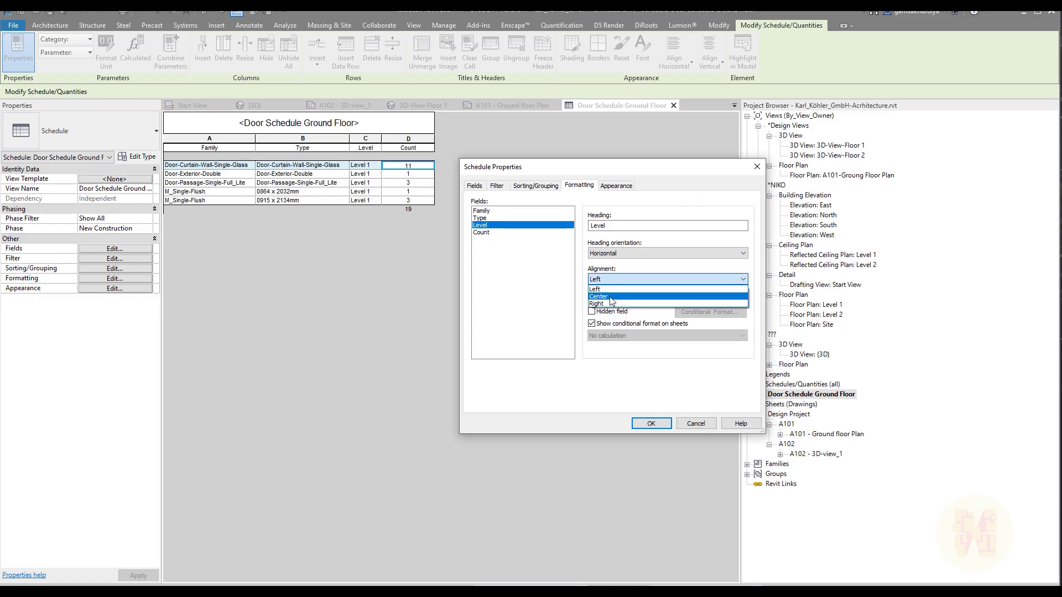
left_click(609, 296)
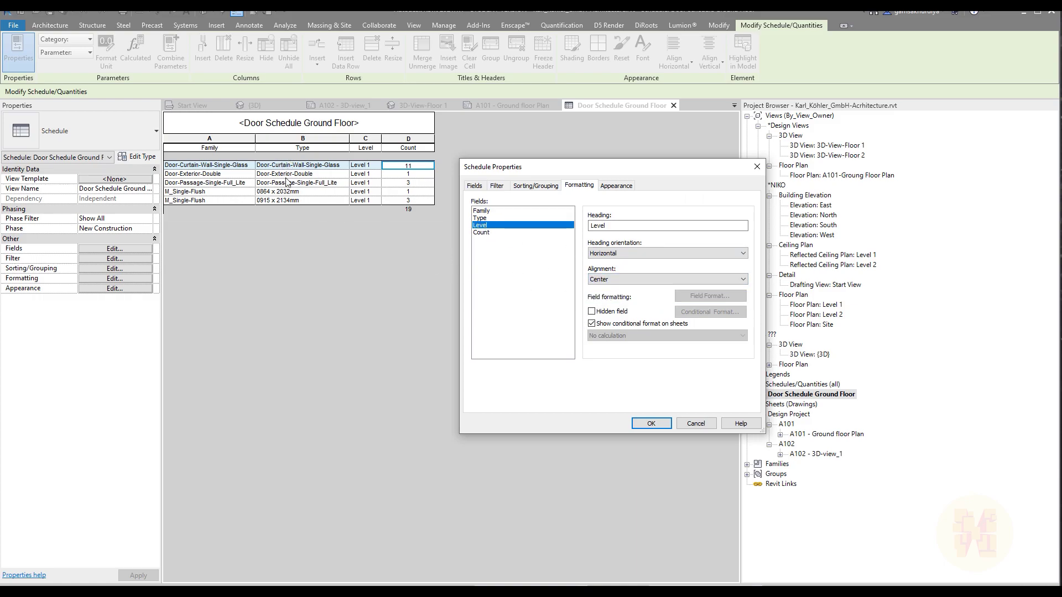
left_click(651, 423)
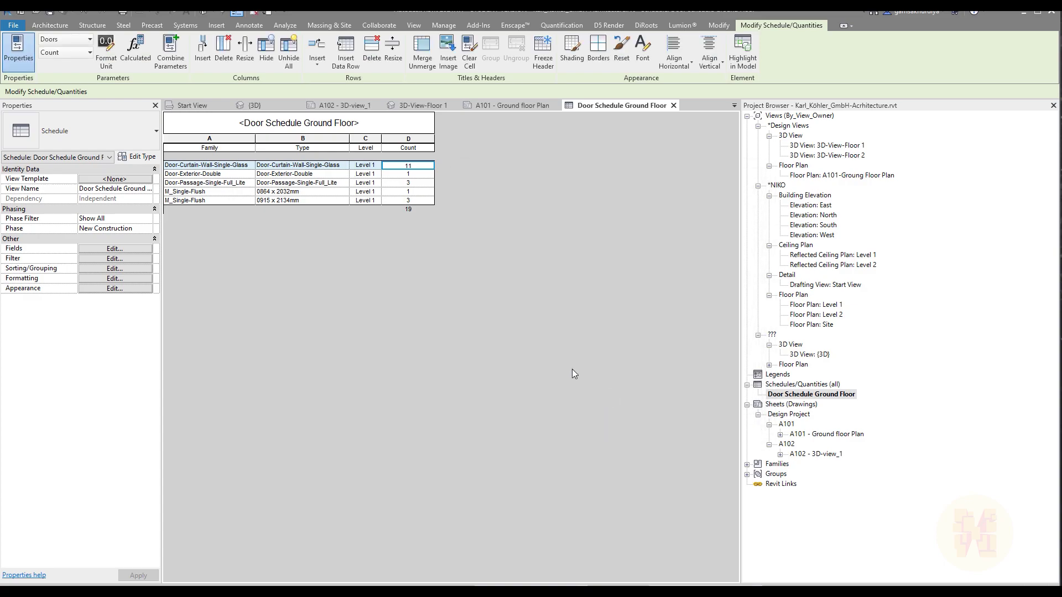
- Inspect the placed door schedule's column layout and its position on sheet A101 - Ground floor Plan
left_click(510, 105)
left_click(605, 310)
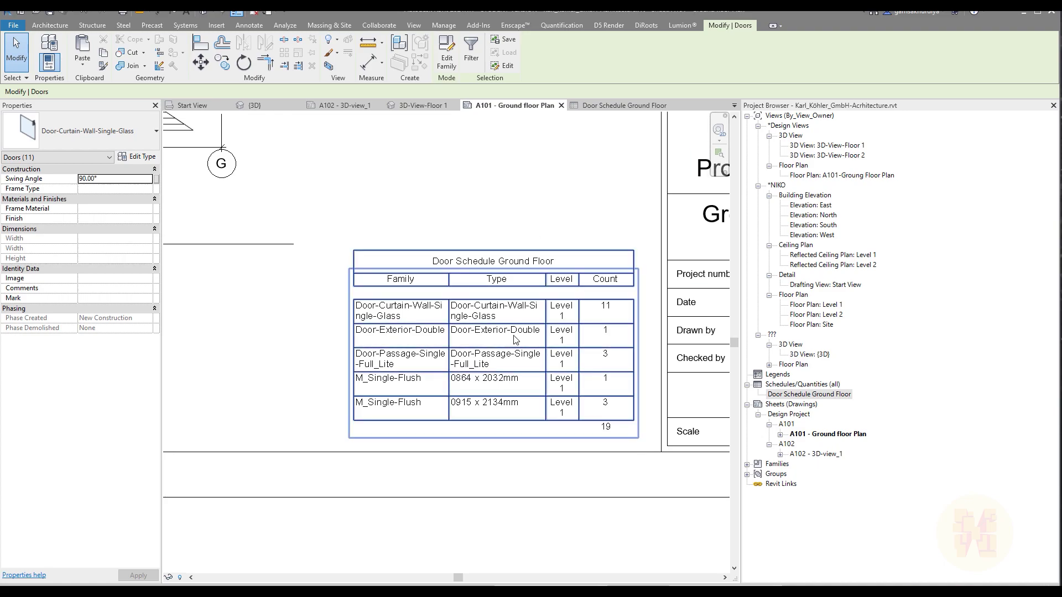
scroll(515, 339, "down", 1)
scroll(550, 310, "up", 2)
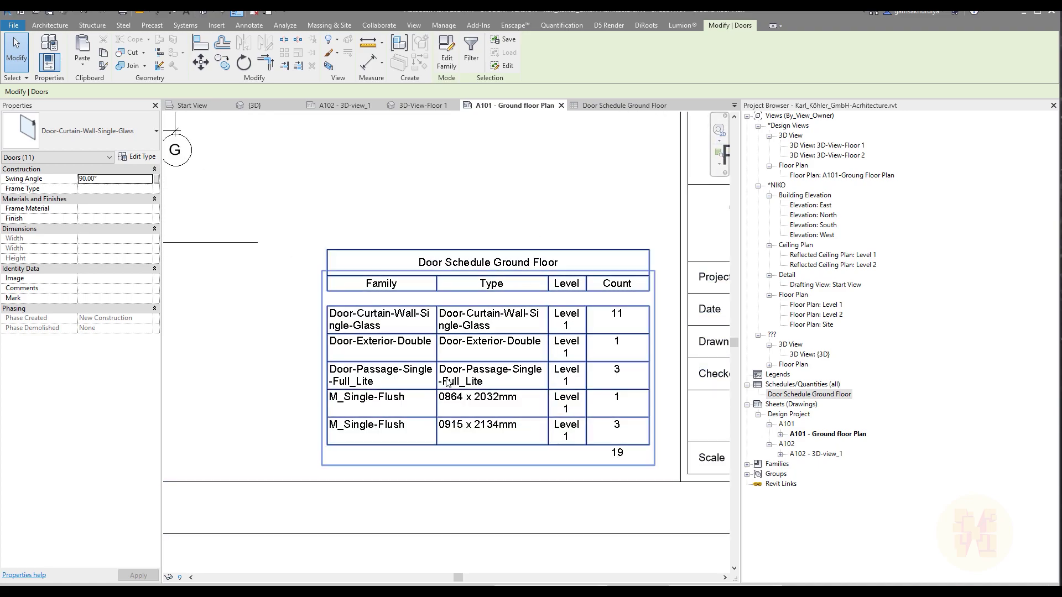
scroll(550, 310, "down", 4)
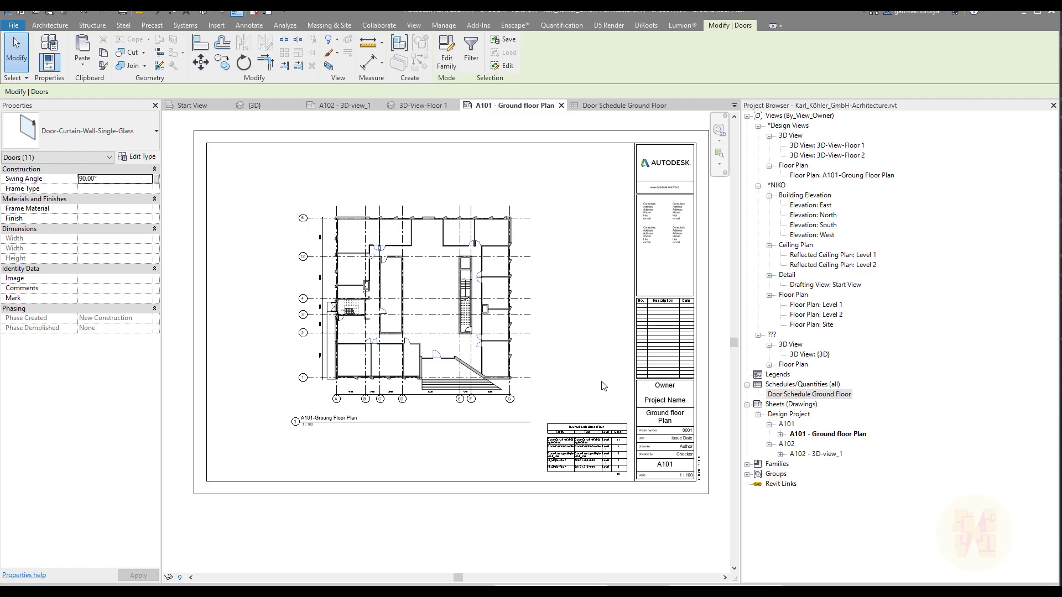
- Examine the building from several sides in the default {3D} view, including the properties of the Level 1 exterior wall beside the entrance
left_click(250, 106)
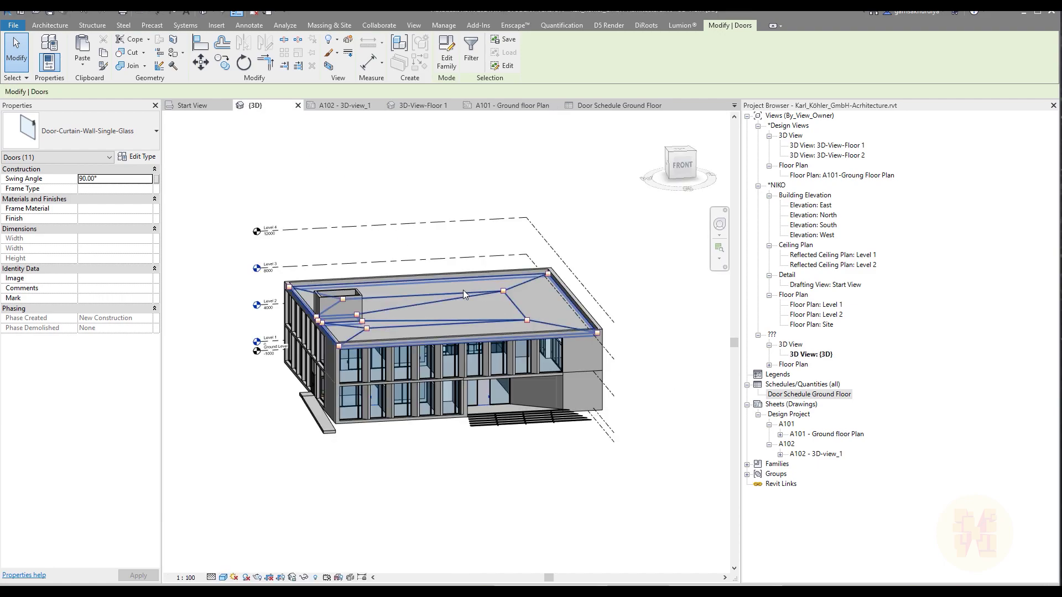
middle_click_drag(391, 275, 596, 299, "shift")
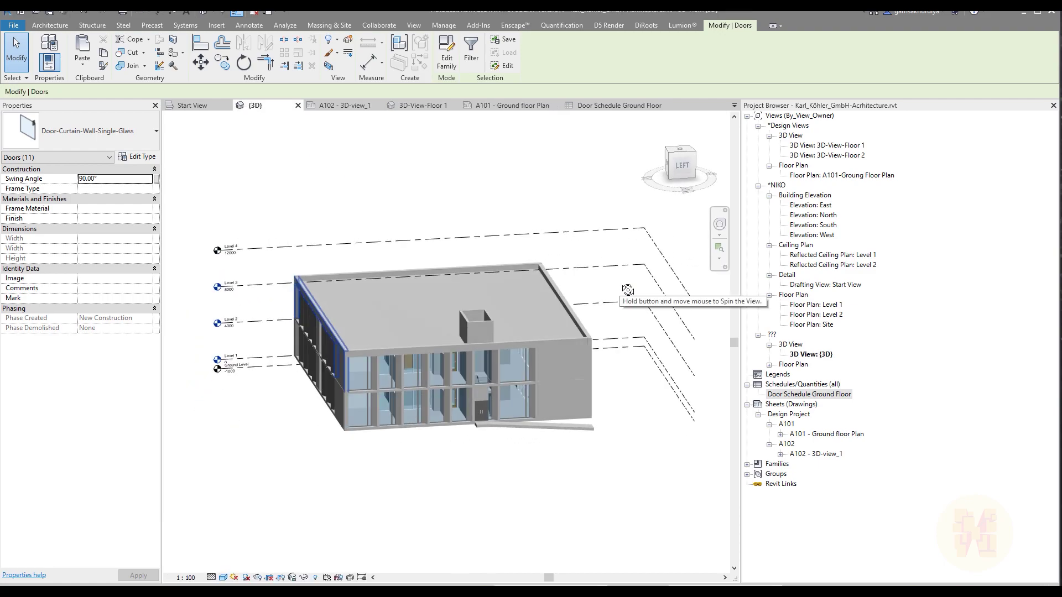
middle_click_drag(609, 232, 446, 481, "shift")
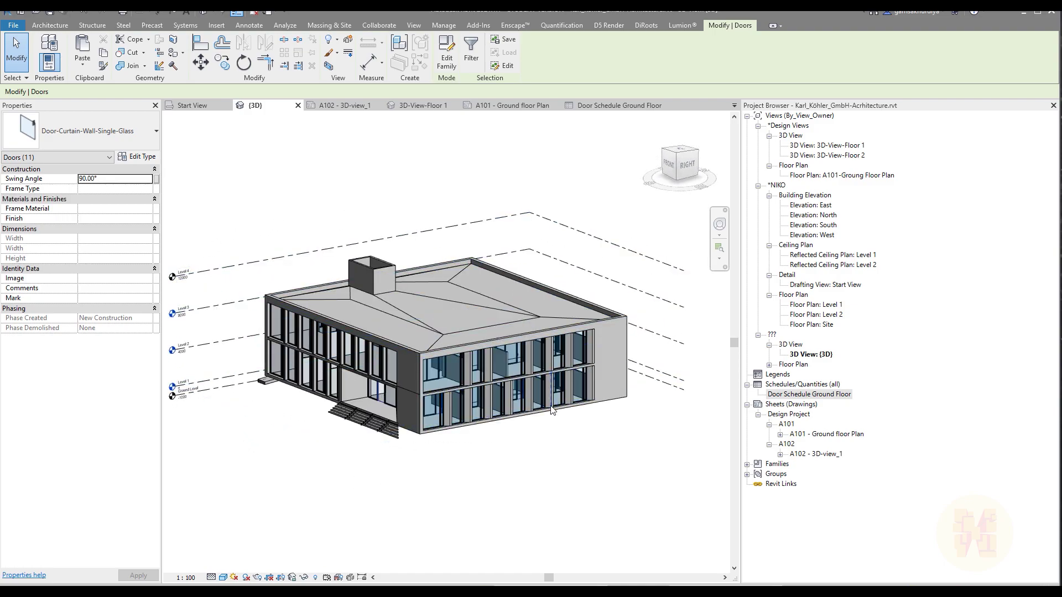
middle_click_drag(546, 442, 550, 469, "shift")
scroll(434, 400, "up", 4)
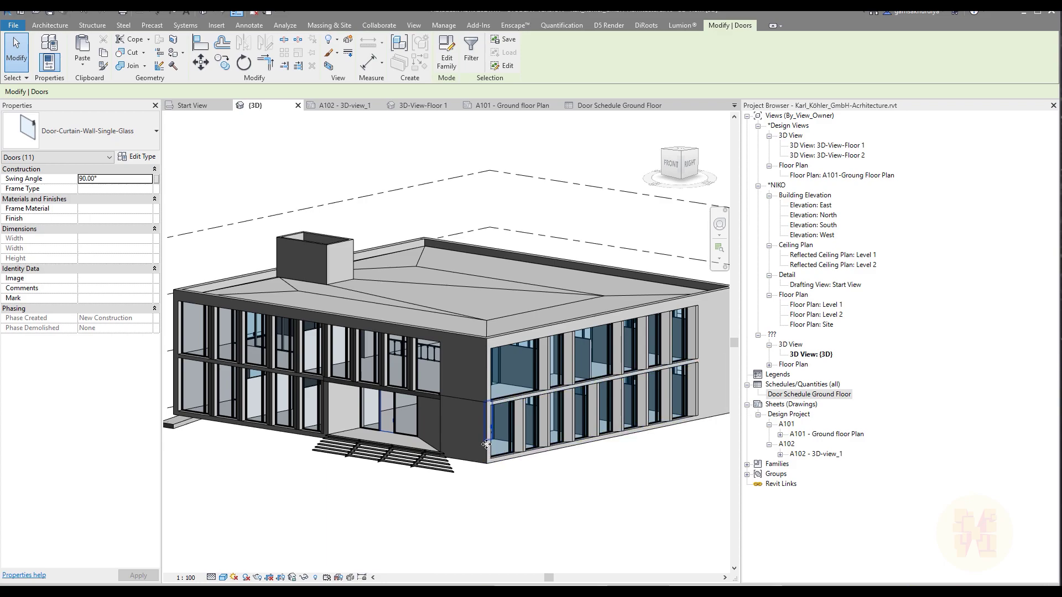
left_click(461, 459)
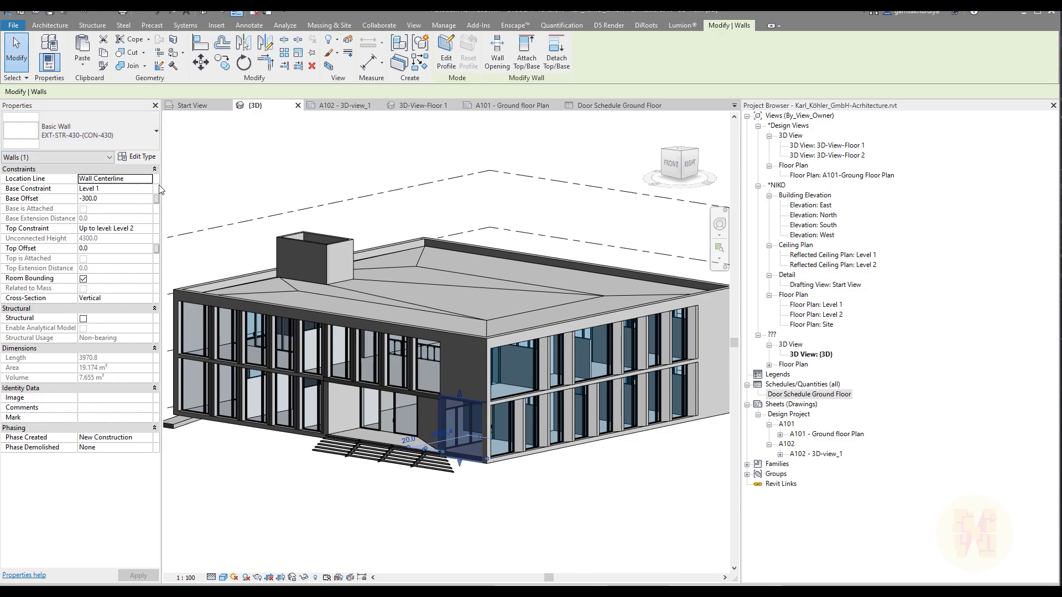
left_click(228, 171)
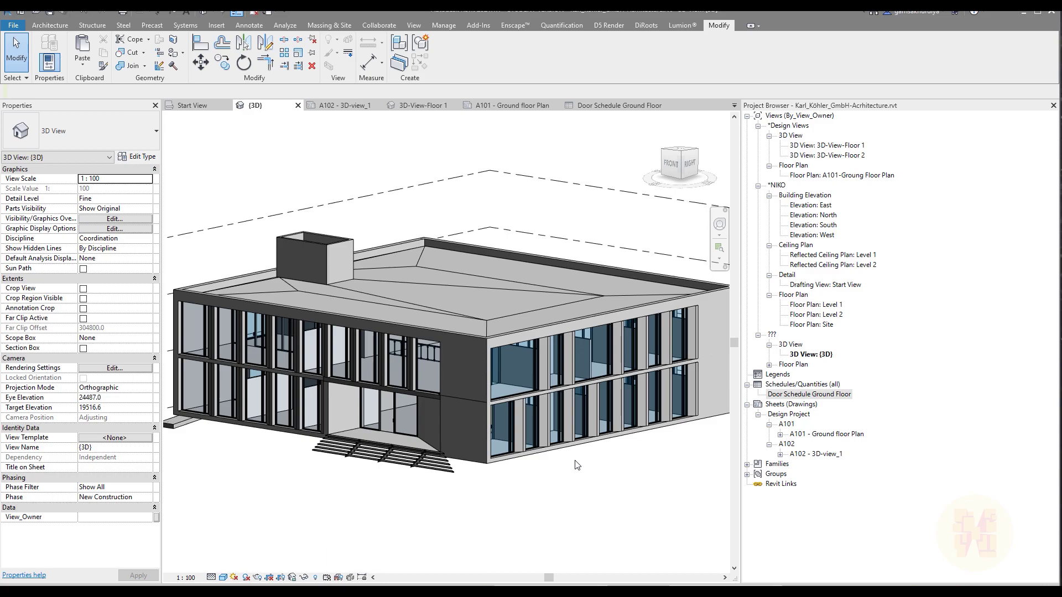
scroll(559, 476, "down", 3)
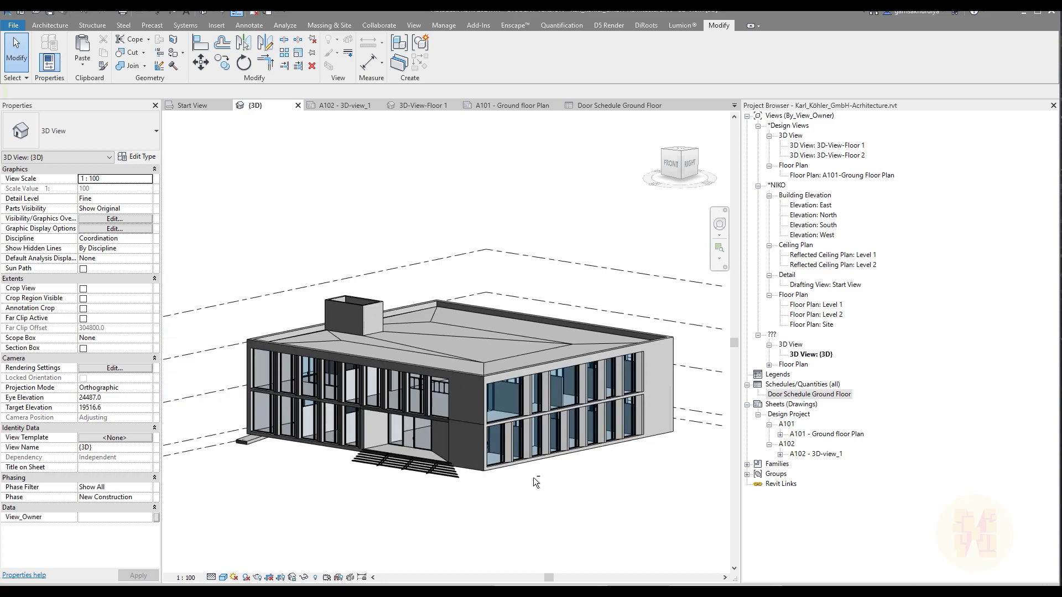
middle_click_drag(534, 480, 282, 501, "shift")
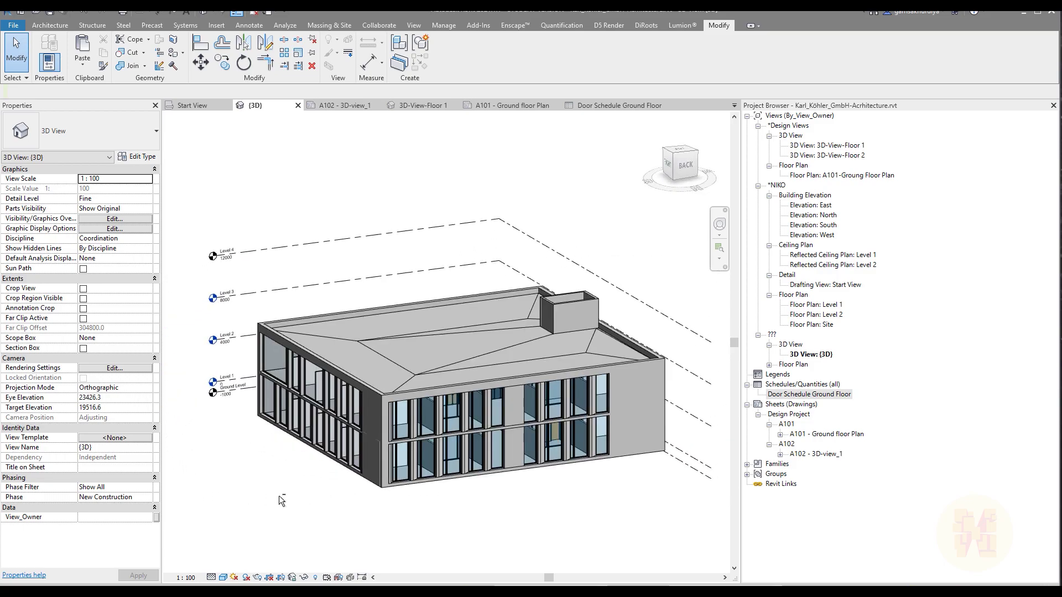
middle_click_drag(505, 505, 553, 489, "shift")
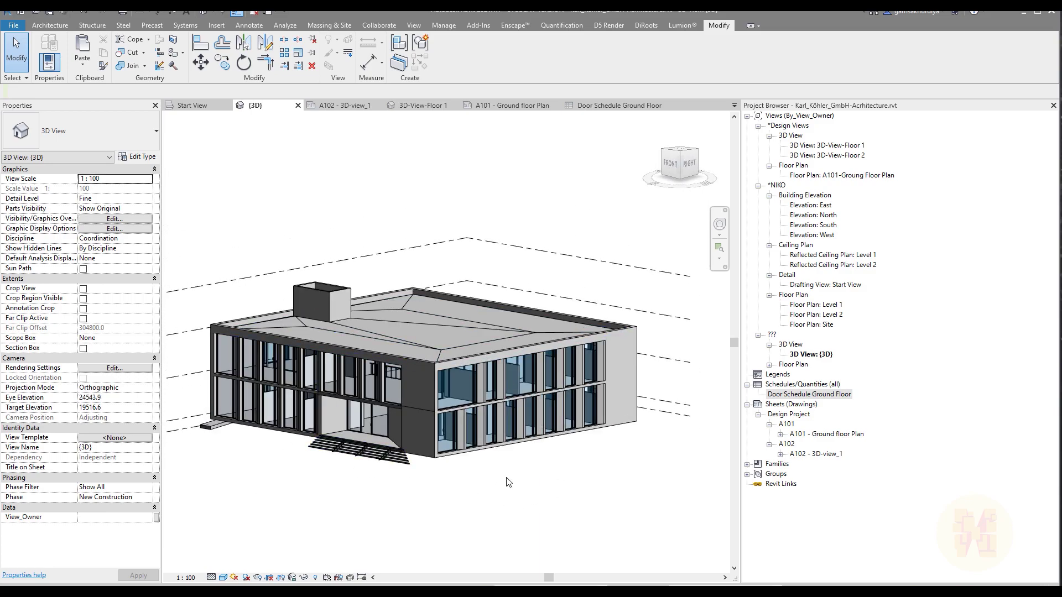